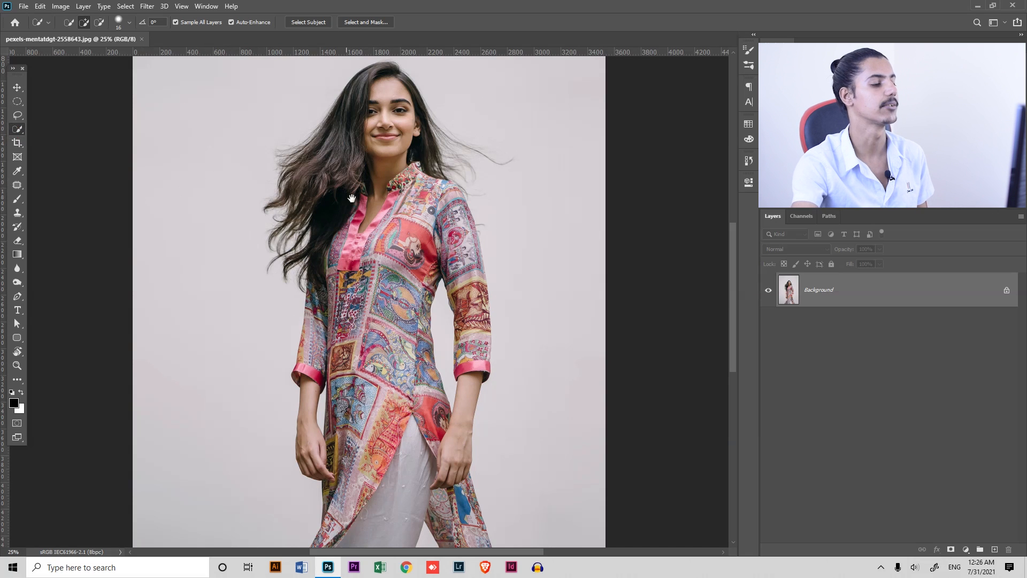
drag(356, 185, 324, 193)
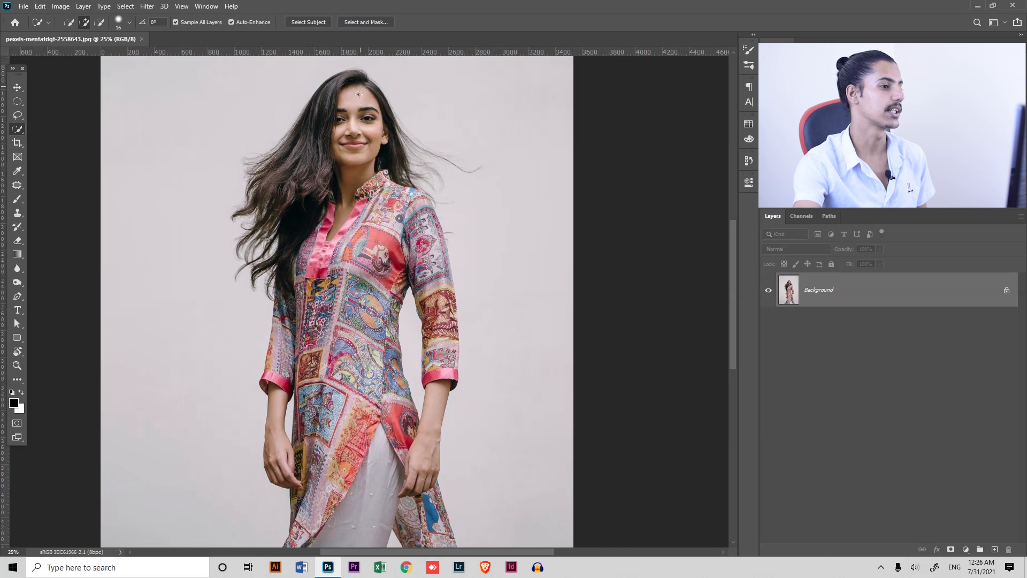
drag(327, 187, 307, 203)
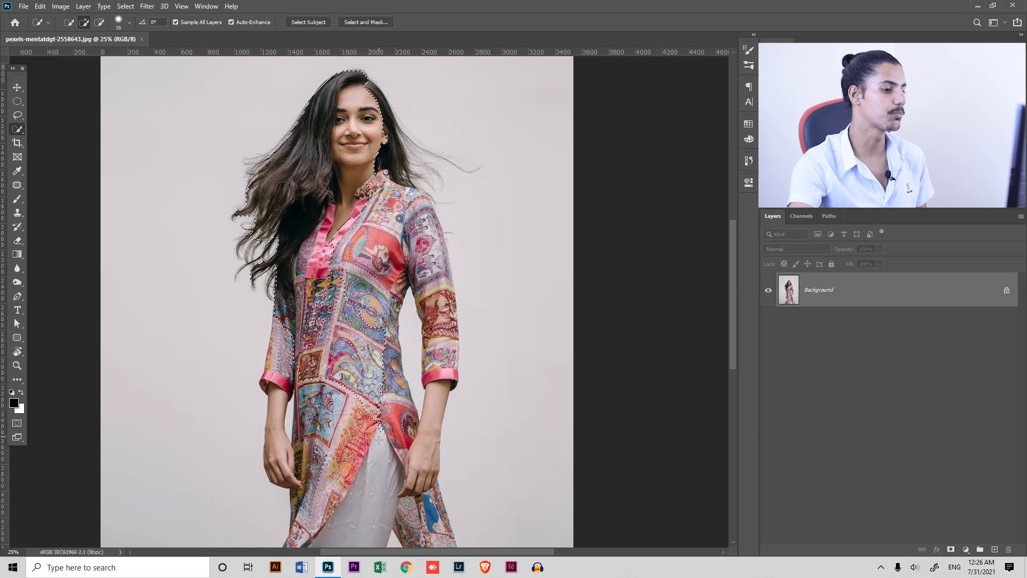
drag(399, 218, 415, 256)
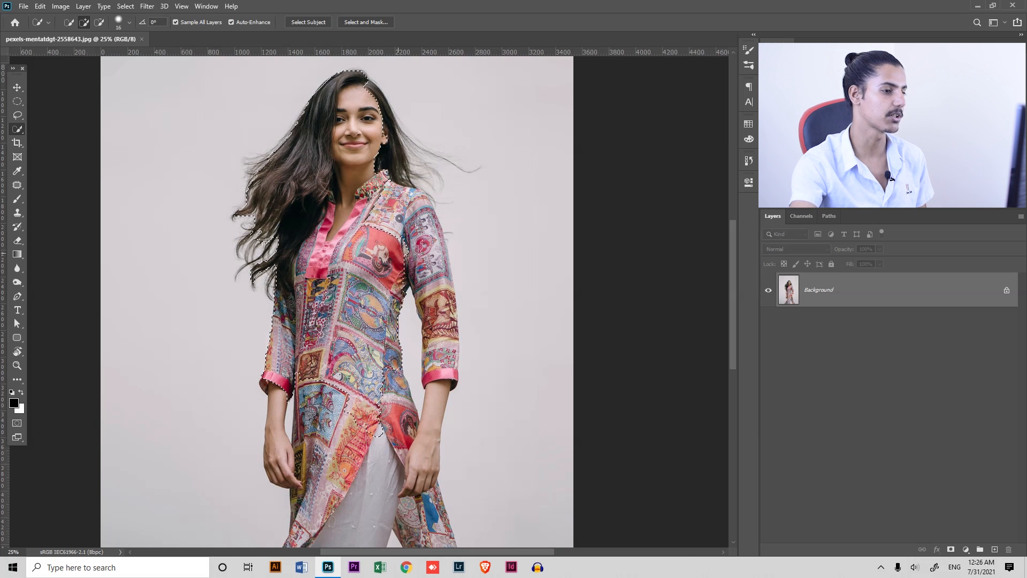
key(ctrl+d)
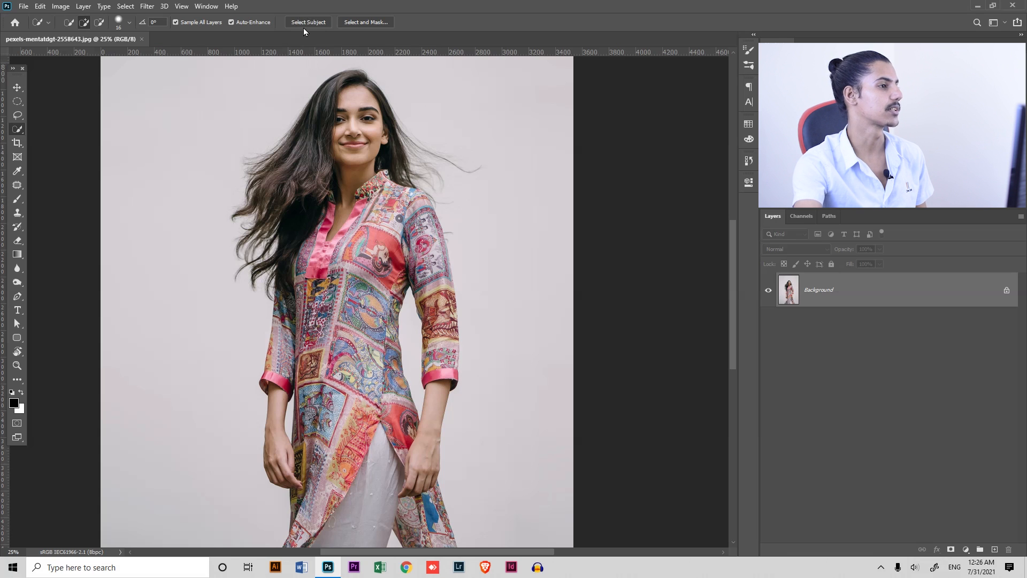
Select the woman automatically with the Select Subject command.
click(125, 6)
click(161, 131)
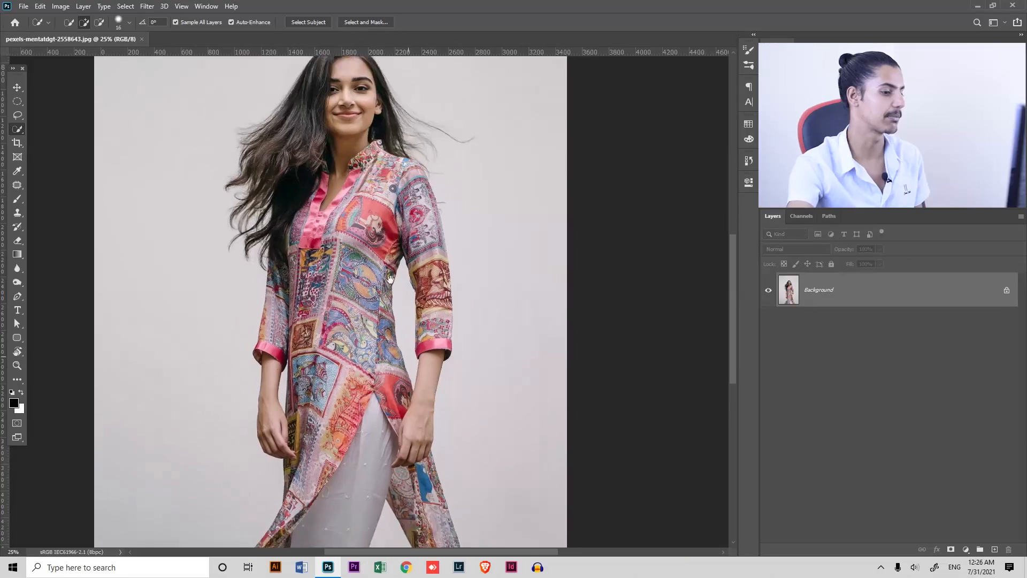
Subtract the stray patch of brown baseboard between the trouser leg and the kurta hem from the selection with the Lasso tool.
drag(417, 484, 464, 351)
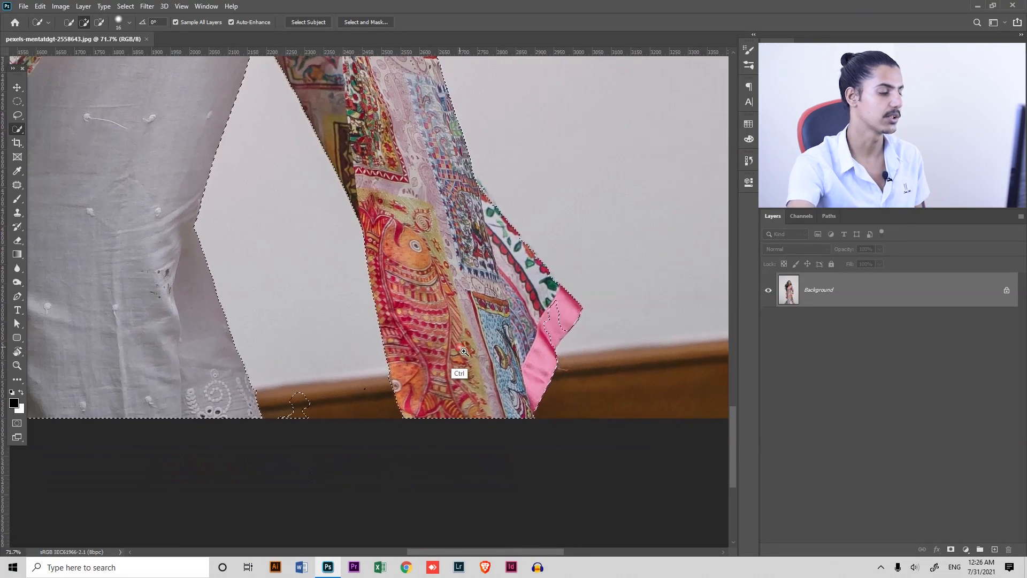
key(ctrl+plus)
key(ctrl+minus)
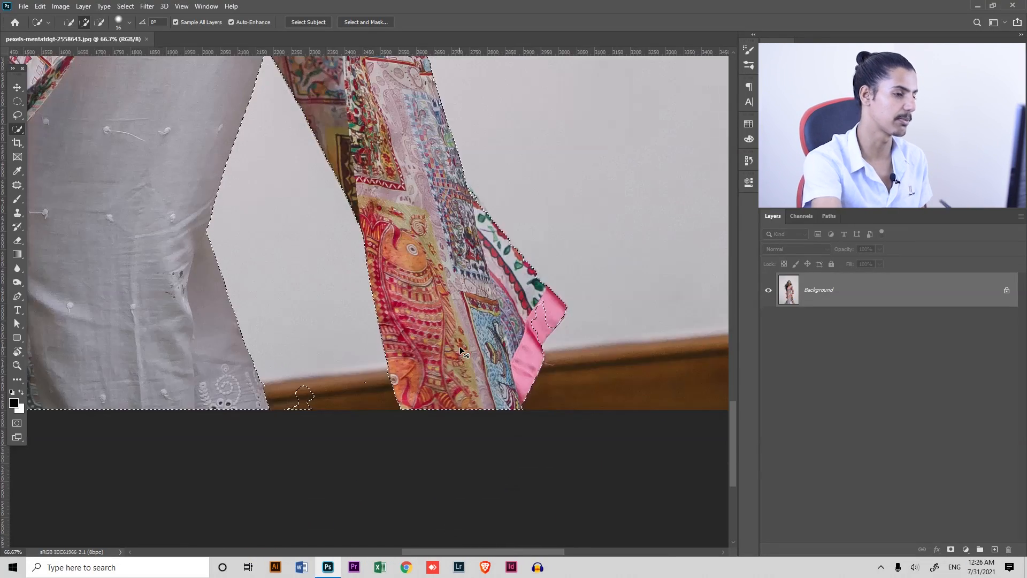
drag(263, 211, 302, 235)
click(301, 234)
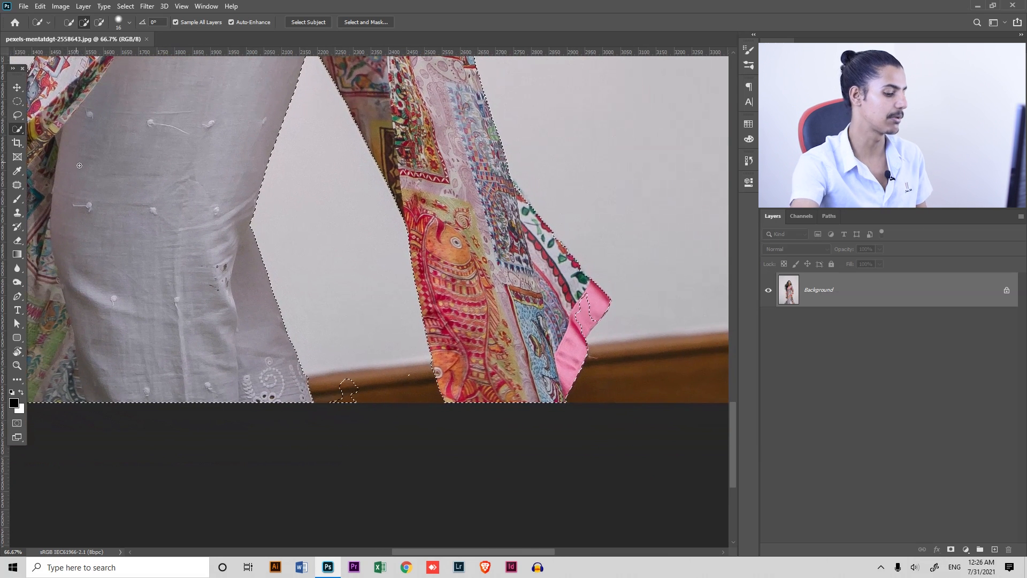
click(18, 115)
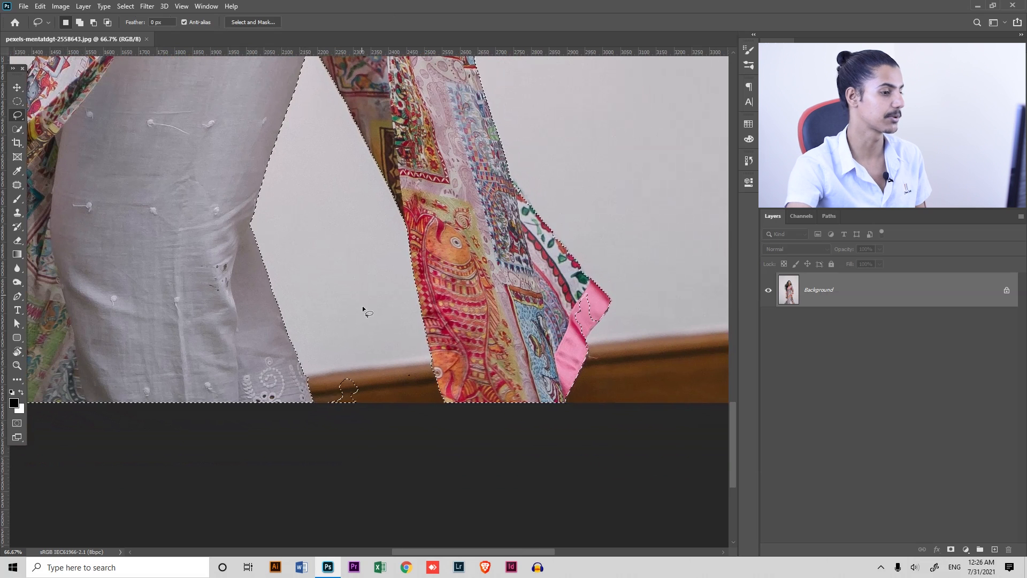
mouse_move(370, 377)
alt+mouse_down()
mouse_move(336, 371)
mouse_move(322, 400)
mouse_move(384, 408)
mouse_move(340, 362)
mouse_move(348, 369)
alt+mouse_up()
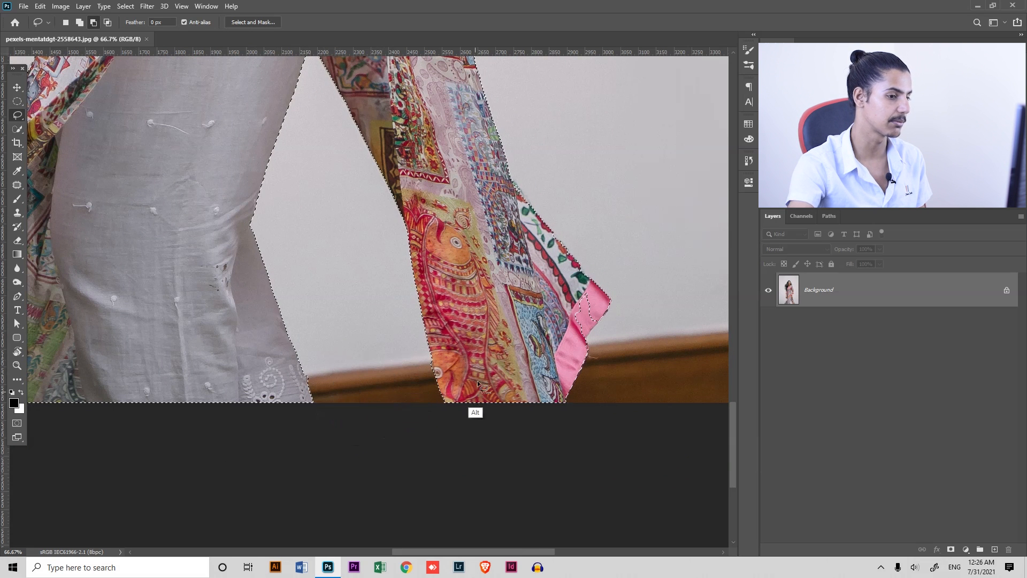
Check the selection outline around the whole figure, from the pink hem corner up to the hair.
ctrl+drag(604, 316, 628, 338)
mouse_move(628, 338)
mouse_down()
mouse_move(583, 339)
mouse_move(503, 297)
mouse_move(540, 277)
mouse_move(559, 314)
mouse_up()
key(ctrl+minus)
key(ctrl+minus)
key(ctrl+minus)
key(ctrl+minus)
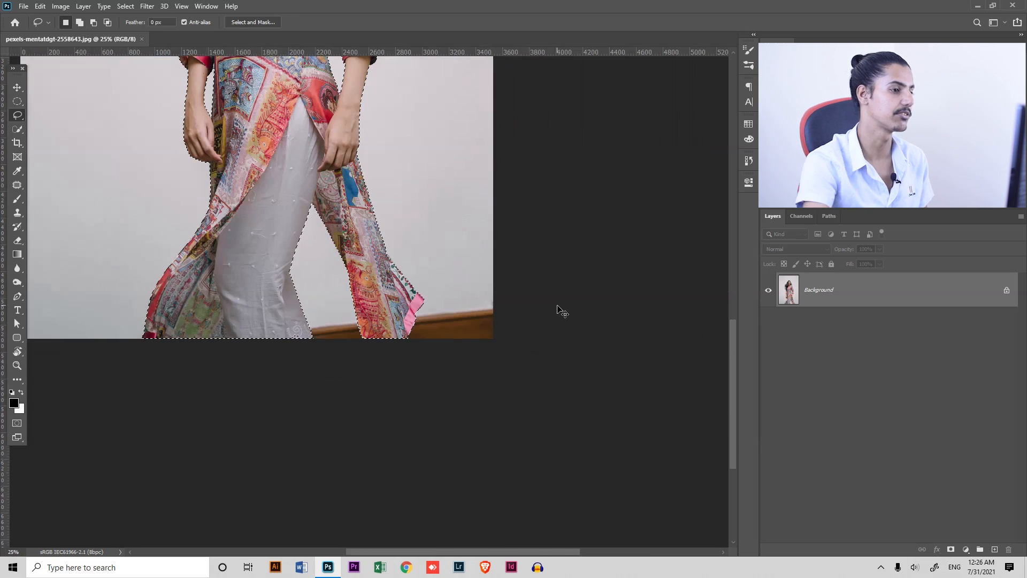
drag(248, 195, 311, 318)
drag(386, 230, 387, 401)
drag(367, 187, 400, 306)
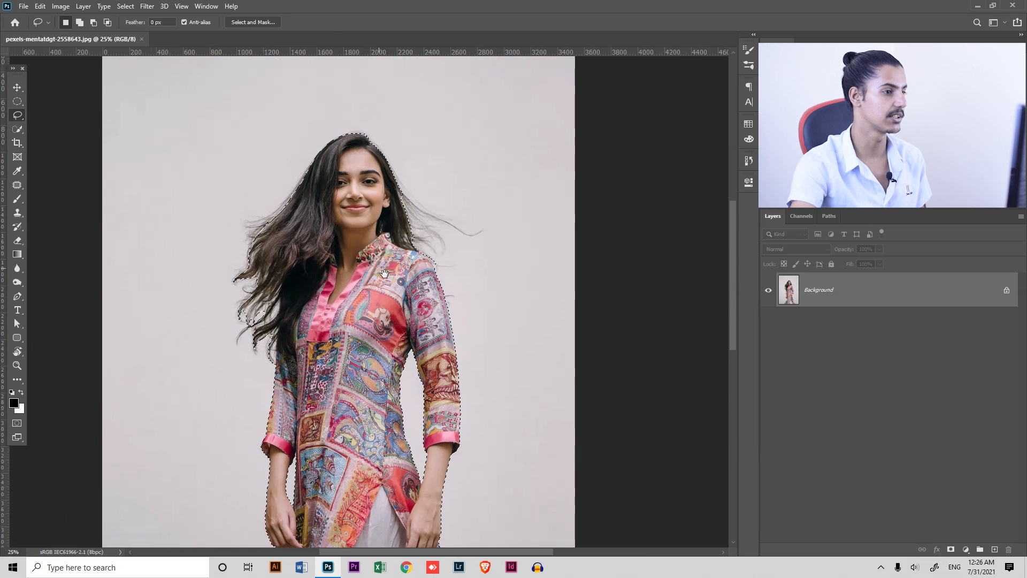
key(ctrl+0)
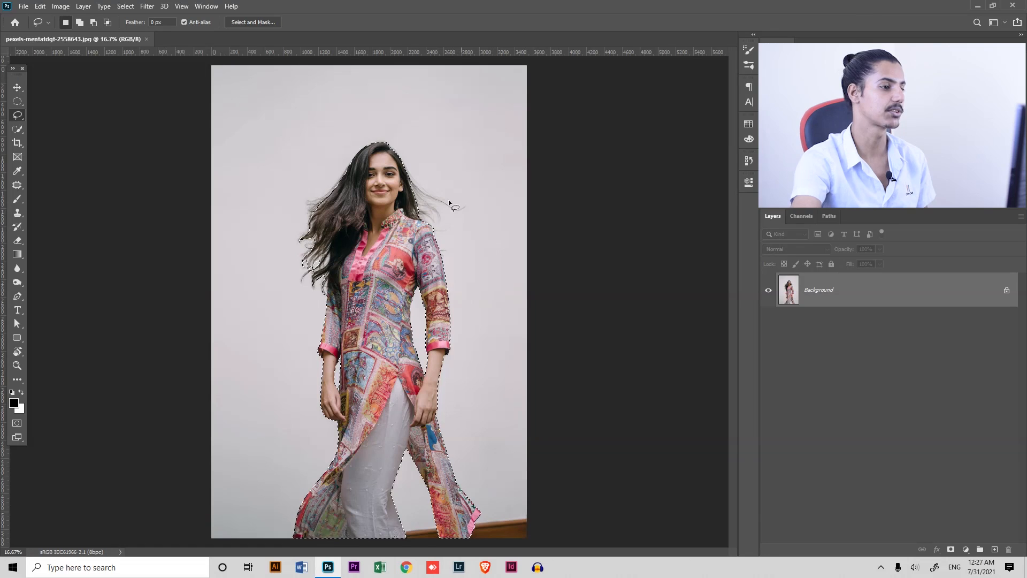
Open the selection in Select and Mask and set its preview to On White.
click(258, 22)
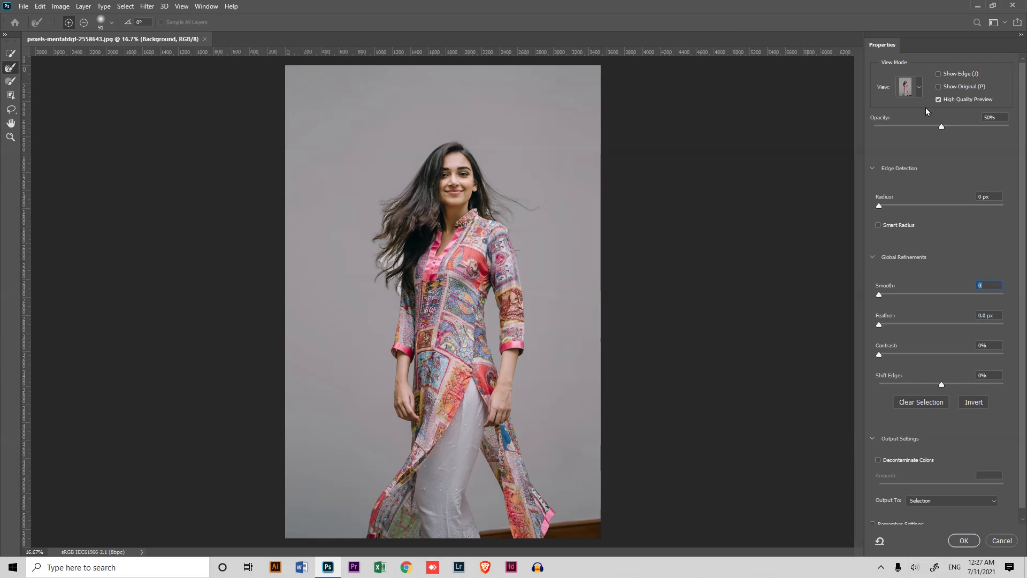
click(920, 89)
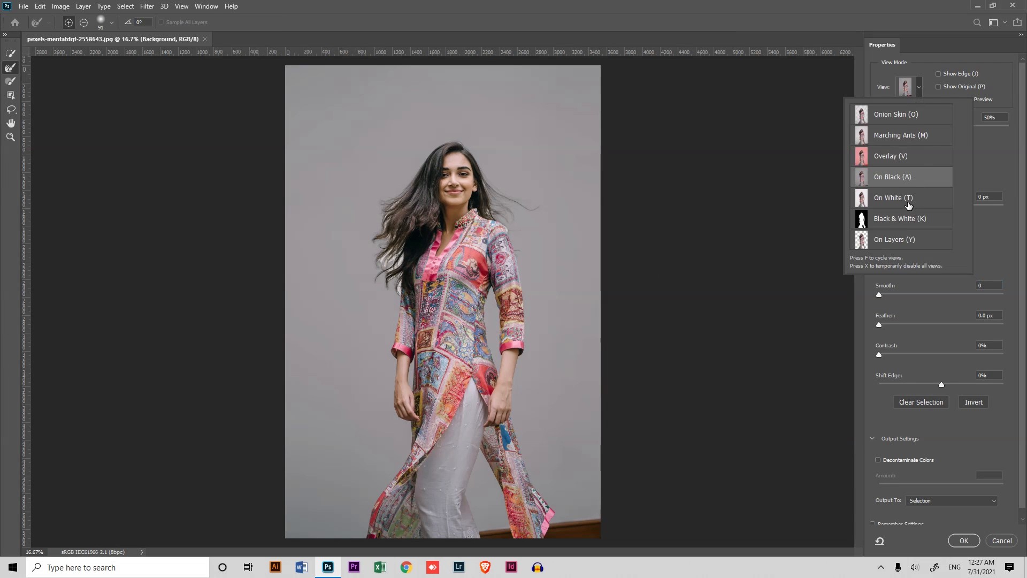
Refine the cutout's edge with Shift Edge at -37% and Smooth at 20, judging it along the sleeve and arm.
drag(534, 364, 447, 421)
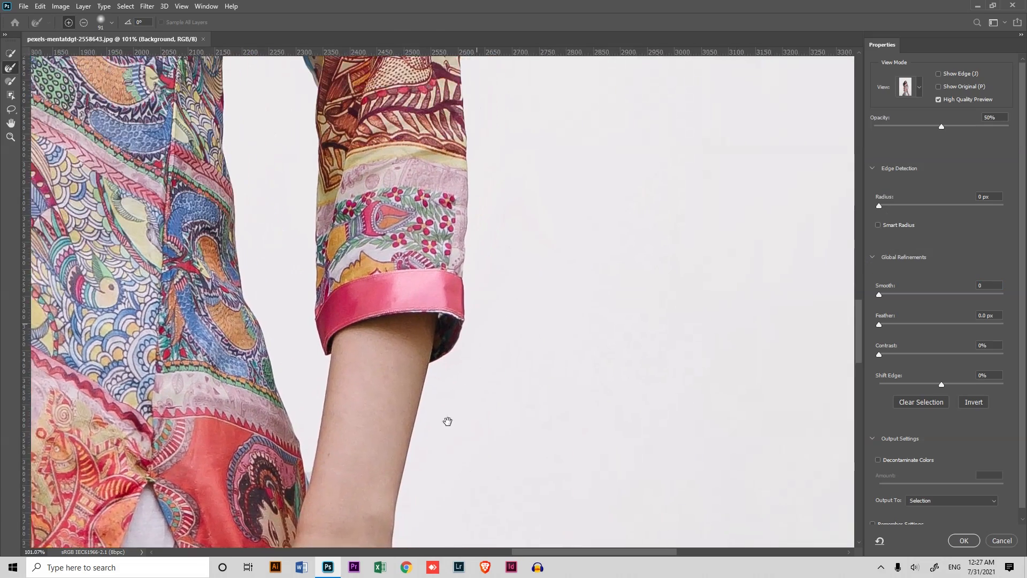
drag(464, 299, 530, 160)
drag(484, 455, 481, 271)
drag(458, 336, 420, 183)
drag(476, 423, 464, 284)
drag(450, 208, 452, 394)
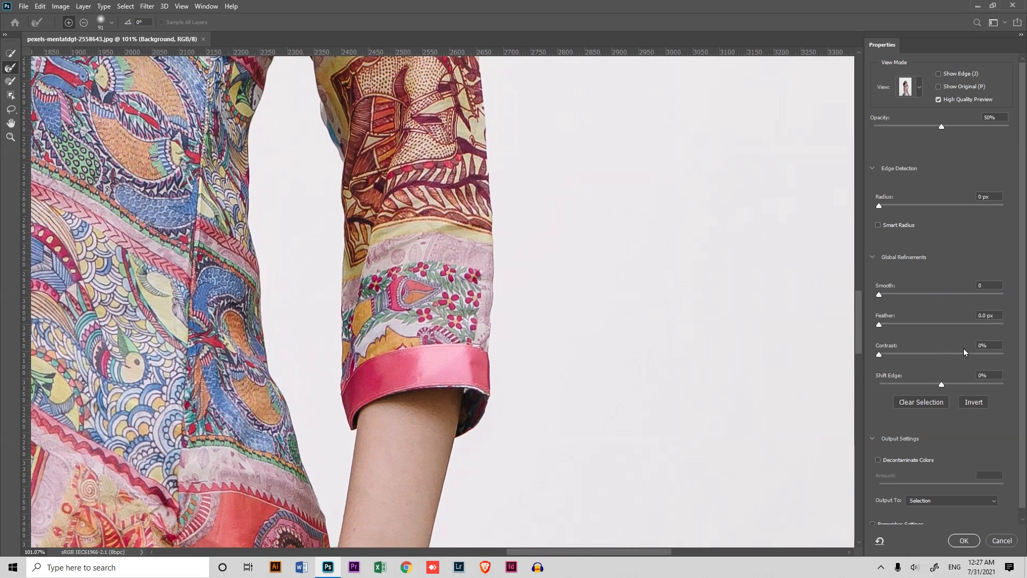
drag(939, 384, 918, 384)
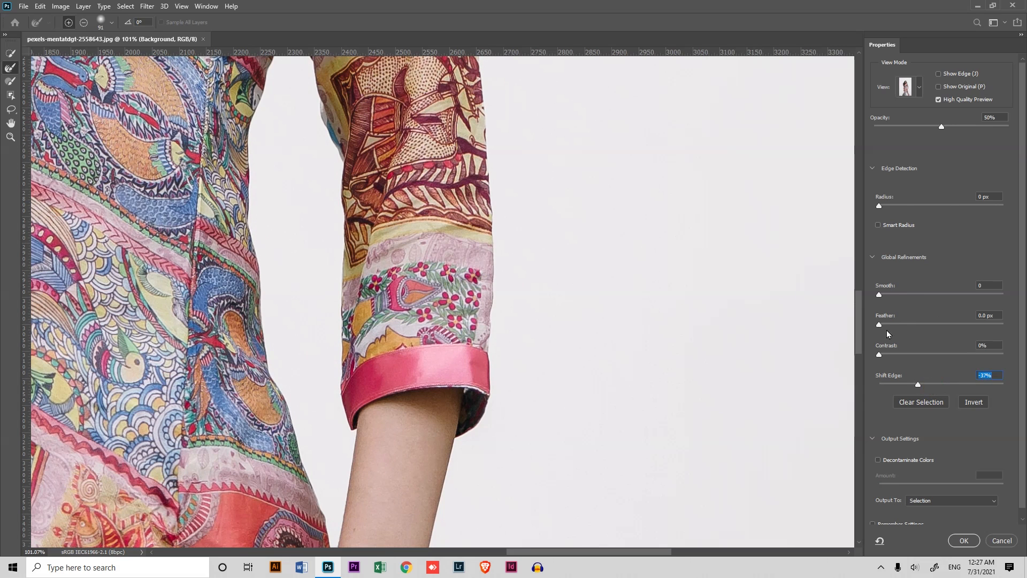
drag(889, 296, 903, 295)
Output the refined selection as a New Layer with Layer Mask.
click(959, 502)
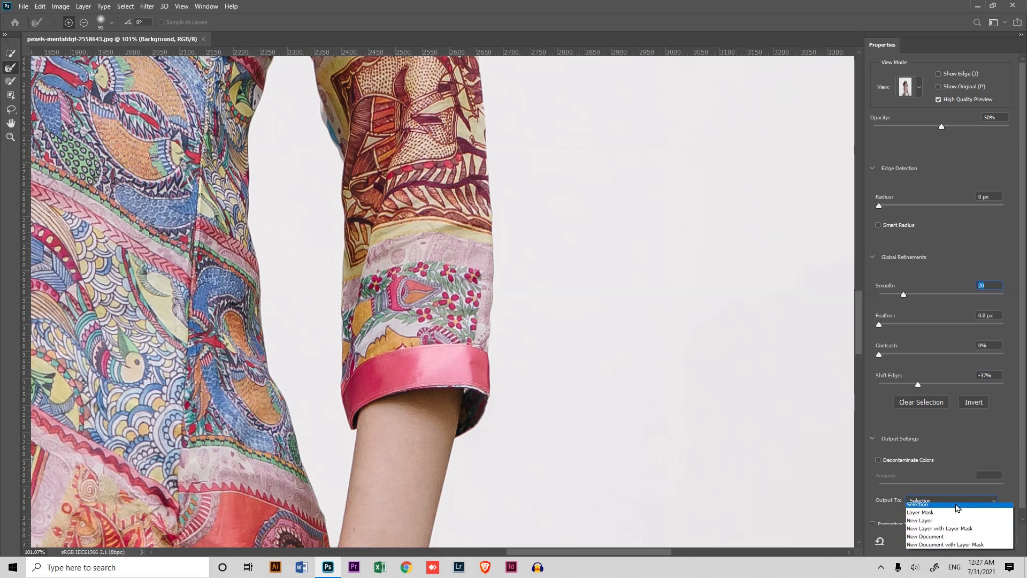
click(958, 531)
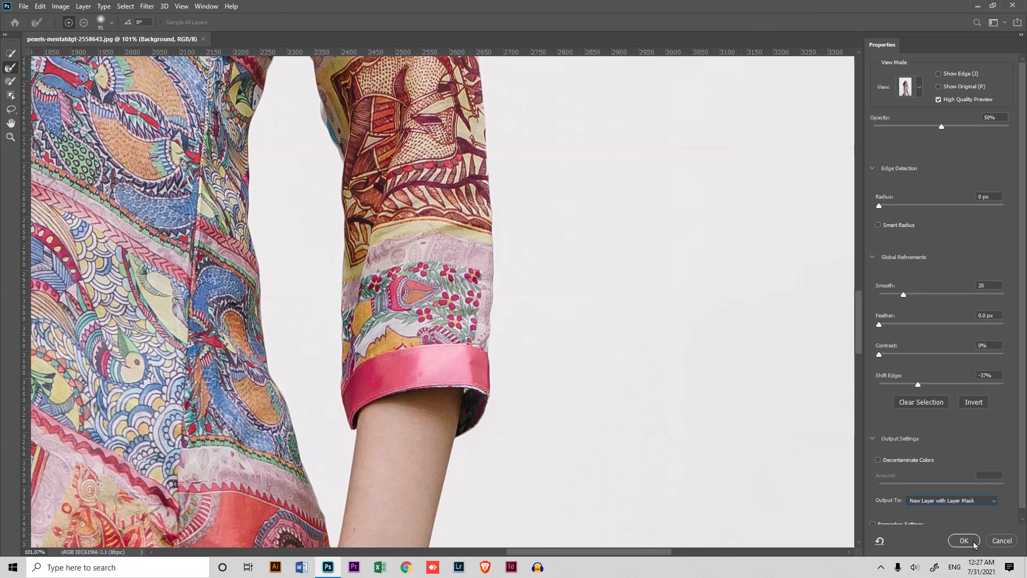
click(971, 541)
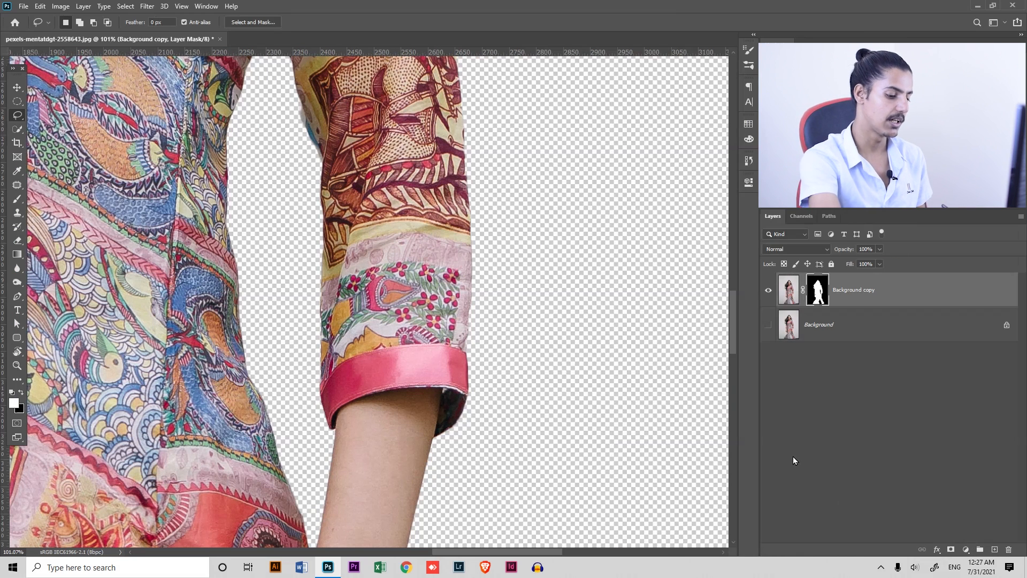
Reopen the Background copy layer's mask in Select and Mask for hair refinement.
key(ctrl+minus)
key(ctrl+minus)
key(ctrl+minus)
key(ctrl+minus)
key(ctrl+minus)
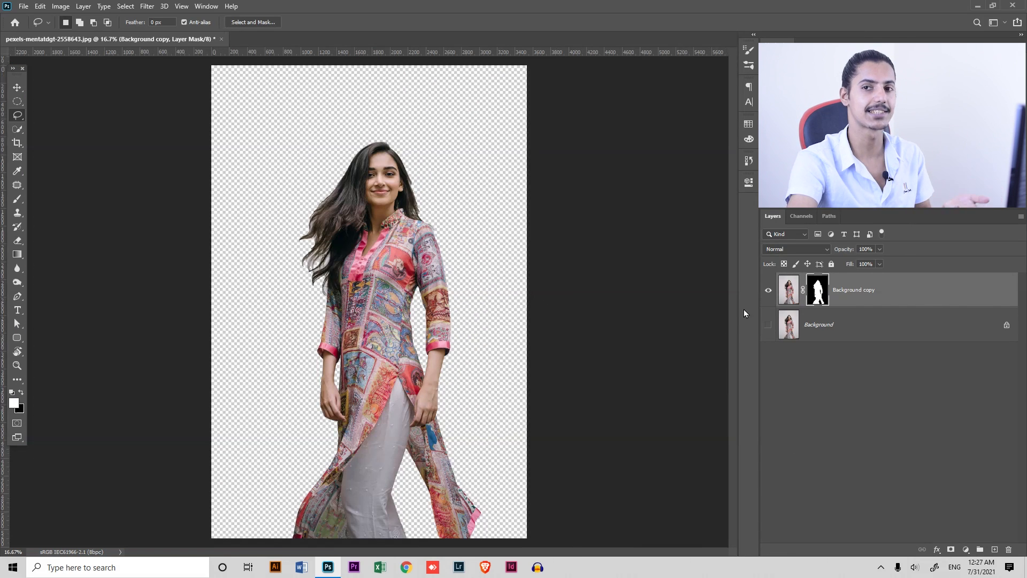
double_click(822, 298)
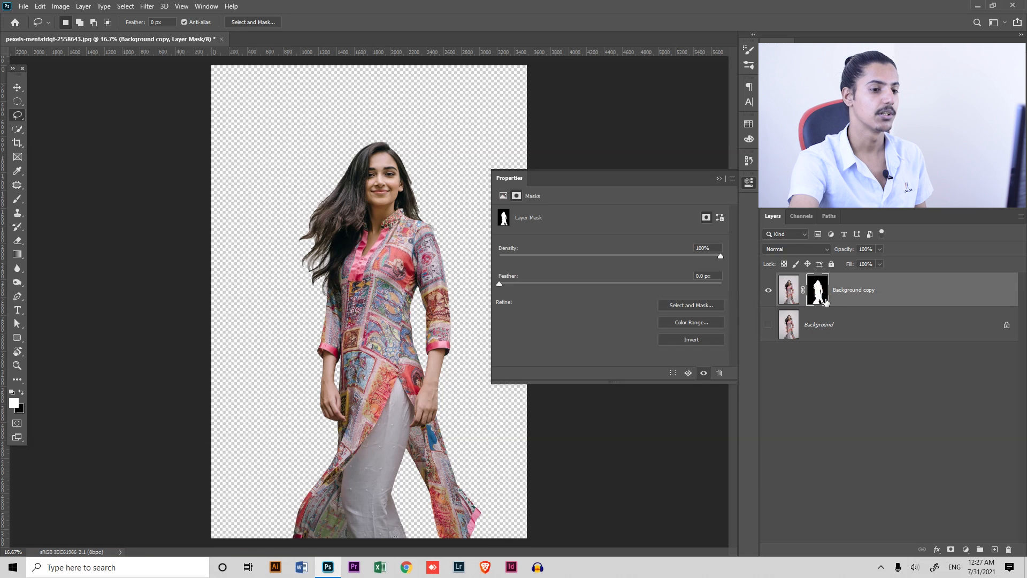
click(694, 305)
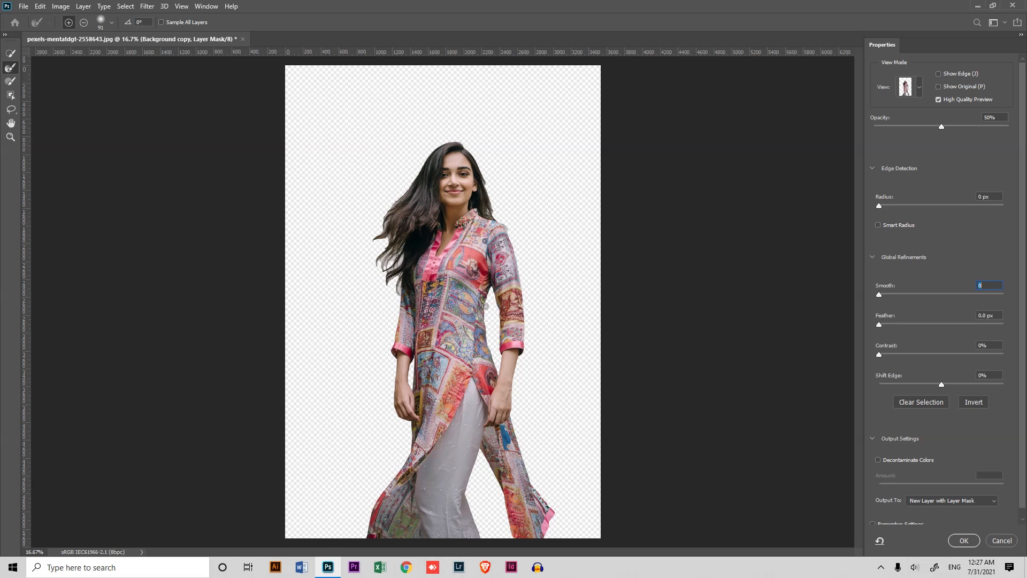
Brush along the woman's flowing hair edges with the Refine Edge Brush to recover the fine strands.
drag(406, 227, 472, 225)
drag(472, 224, 453, 312)
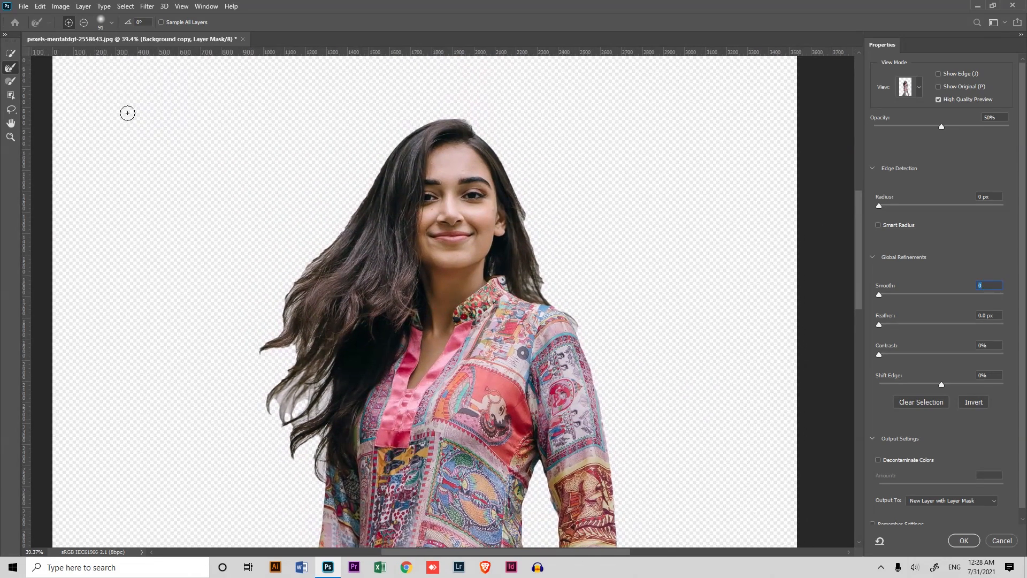
click(16, 69)
click(12, 69)
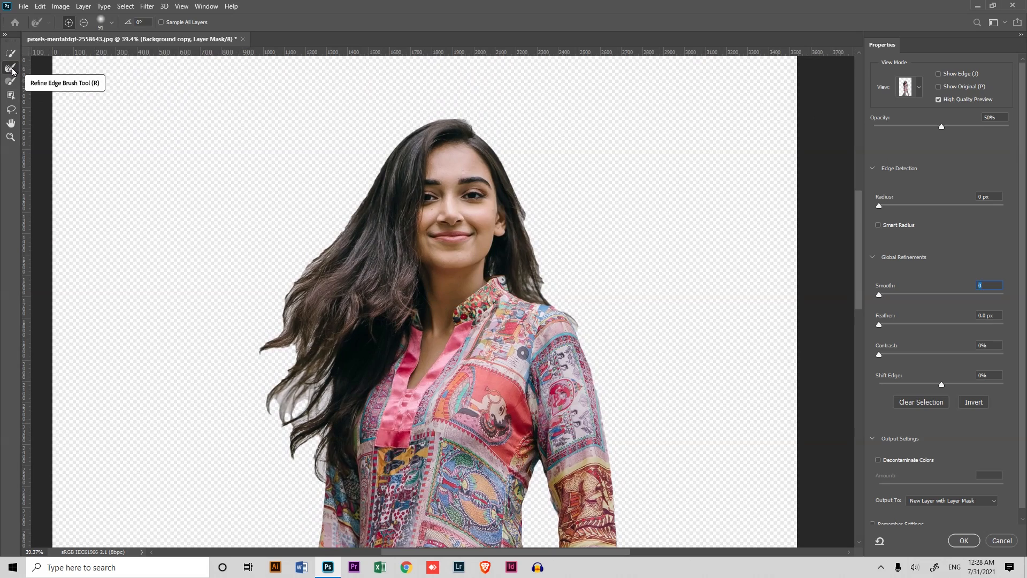
mouse_move(323, 374)
mouse_down()
mouse_move(329, 323)
mouse_move(350, 377)
mouse_move(299, 394)
mouse_move(321, 343)
mouse_move(267, 384)
mouse_move(286, 333)
mouse_move(245, 364)
mouse_move(304, 268)
mouse_move(308, 277)
mouse_move(249, 348)
mouse_move(275, 407)
mouse_move(310, 418)
mouse_move(337, 399)
mouse_move(322, 456)
mouse_up()
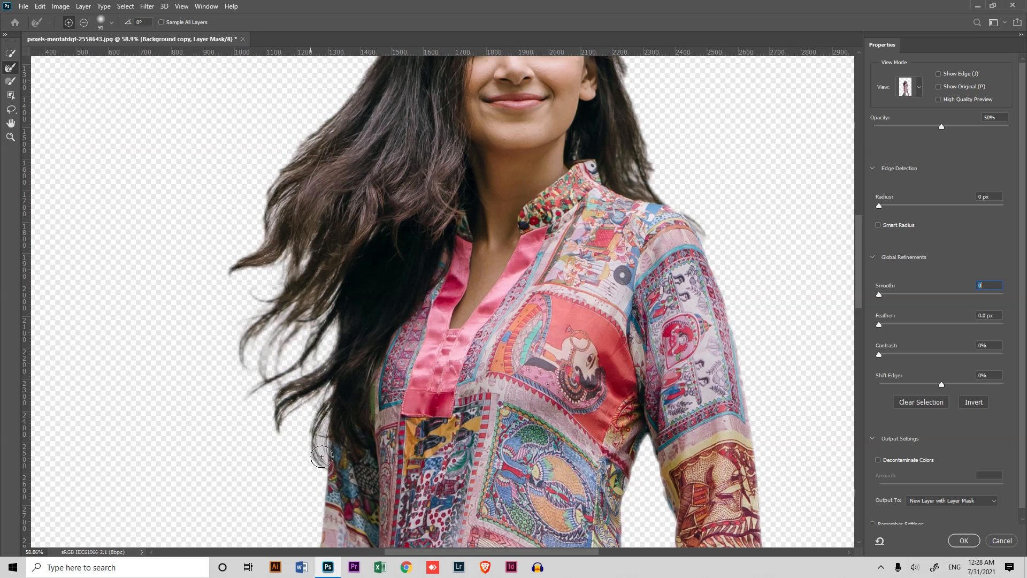
drag(339, 188, 323, 364)
mouse_move(278, 392)
mouse_down()
mouse_move(243, 445)
mouse_move(273, 357)
mouse_move(334, 301)
mouse_move(364, 247)
mouse_up()
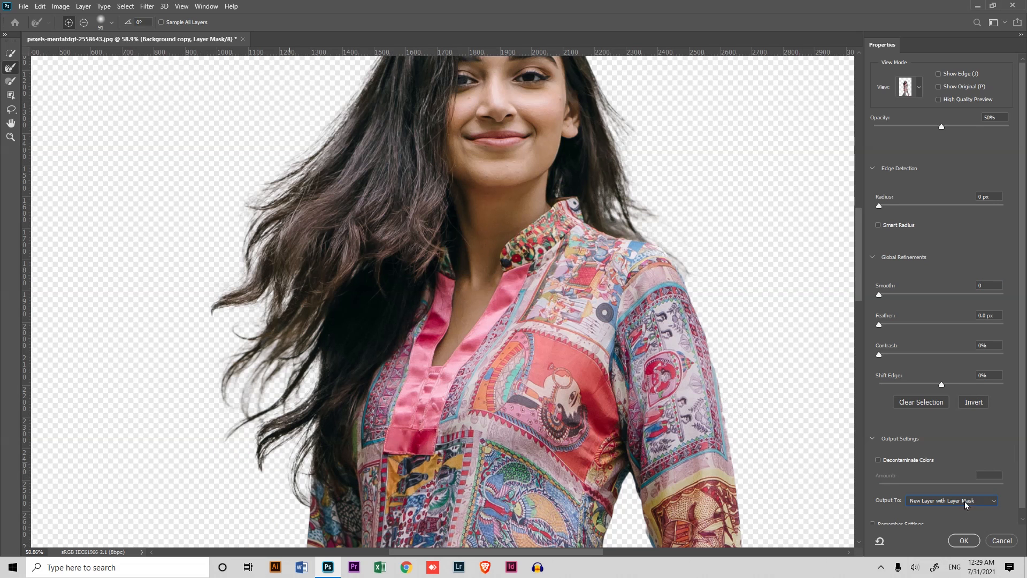
Output the hair refinement to the existing Layer Mask and collapse the mask properties.
click(965, 502)
click(957, 514)
click(973, 540)
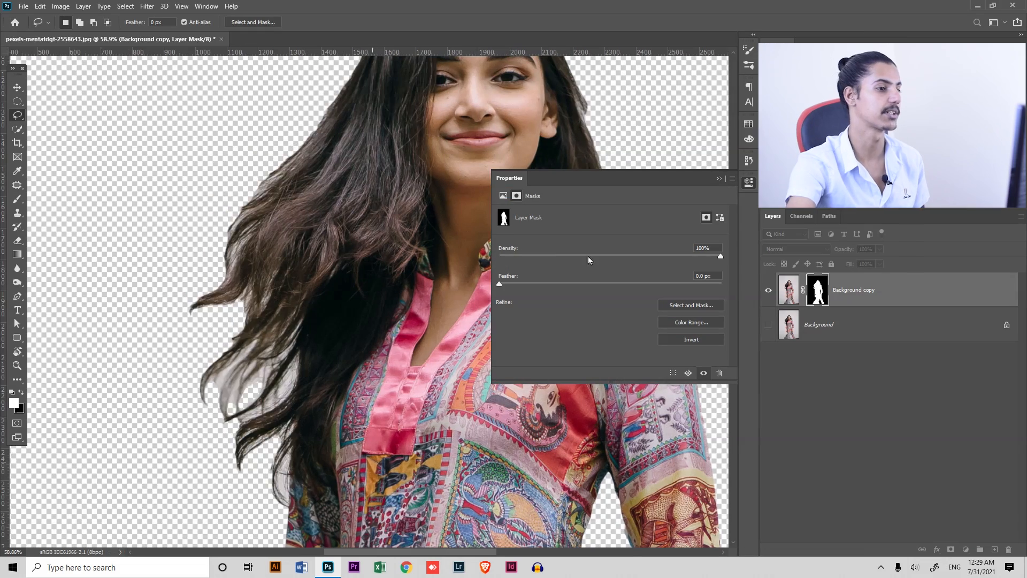
click(719, 178)
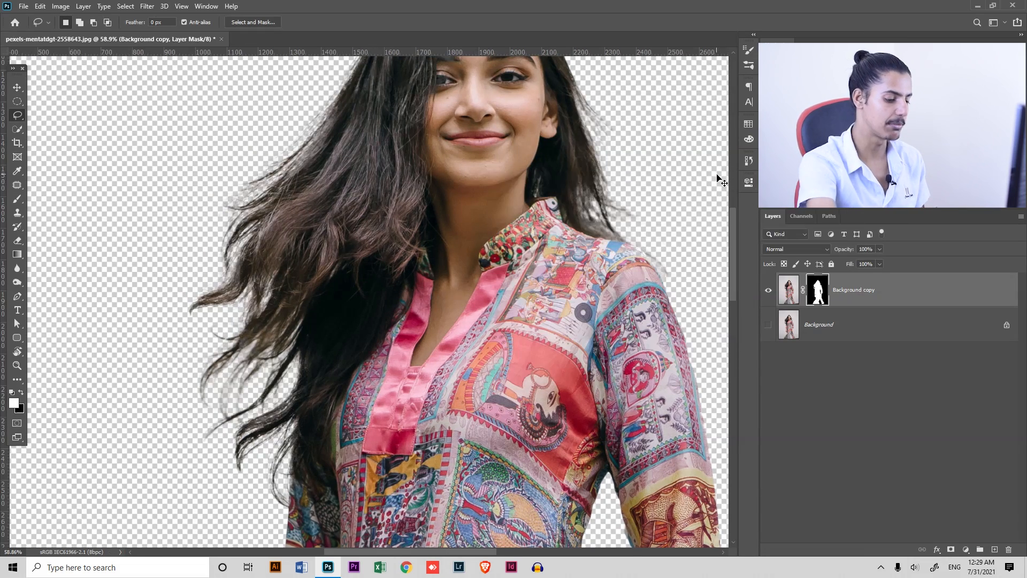
Add a white (ffffff) Solid Color fill layer directly above the original Background layer.
key(ctrl+minus)
key(ctrl+minus)
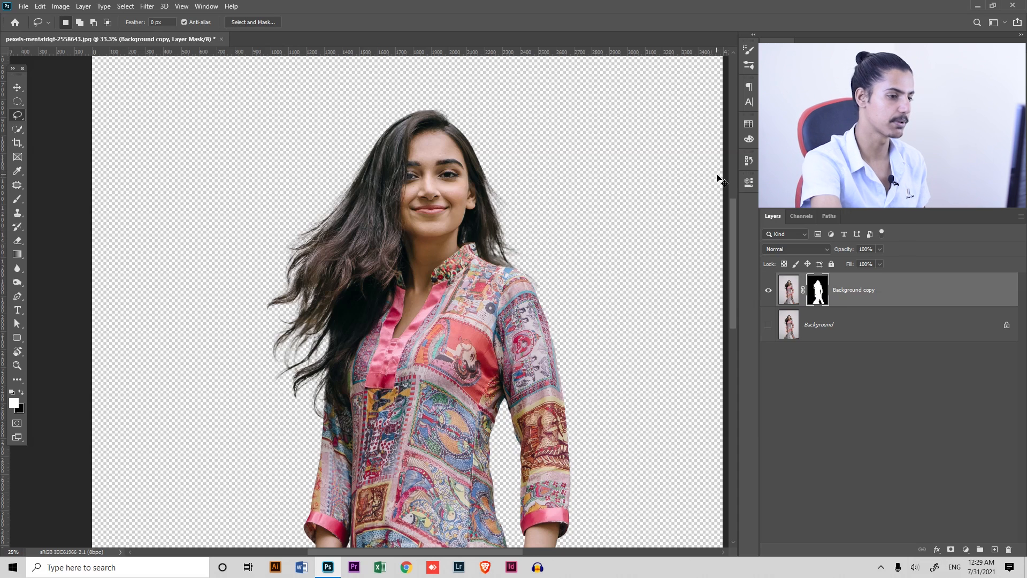
key(ctrl+minus)
key(ctrl+minus)
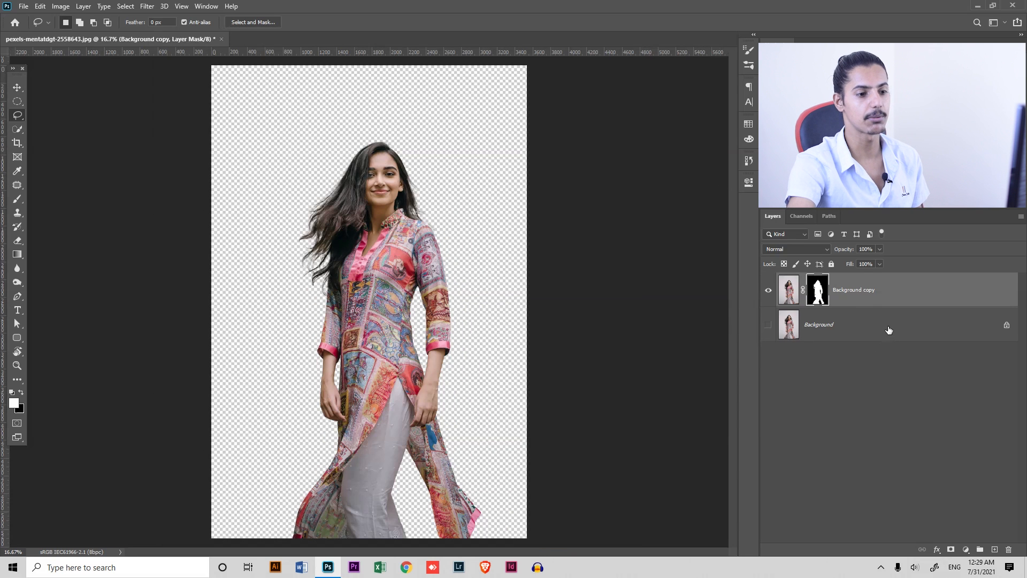
click(889, 329)
click(965, 549)
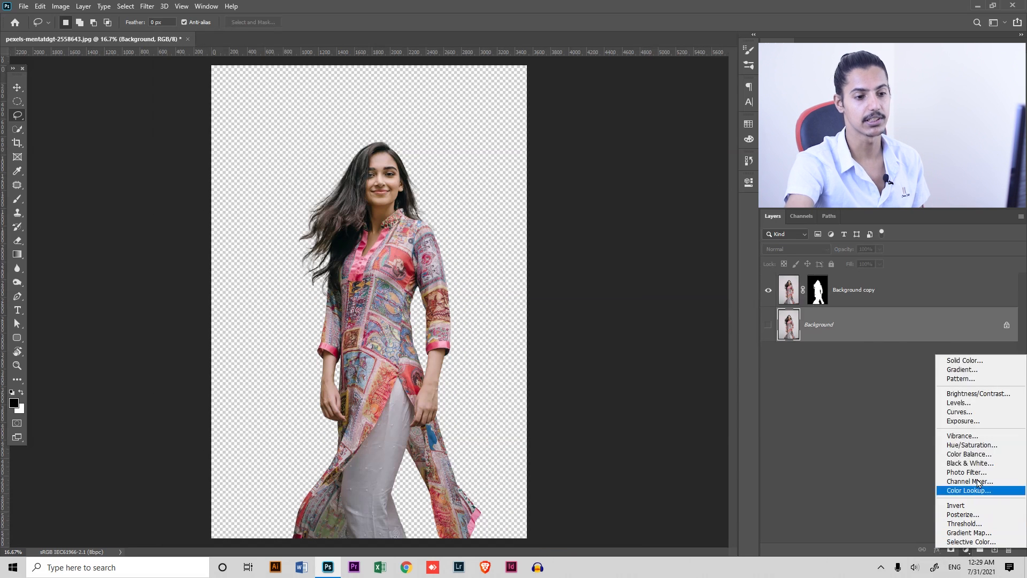
click(987, 360)
text(ffffff)
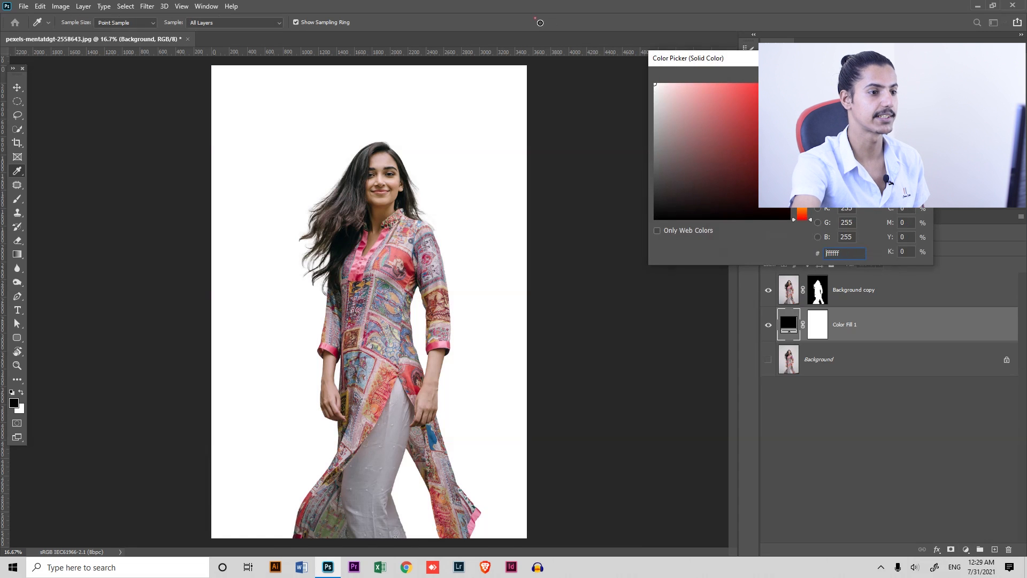
key(Return)
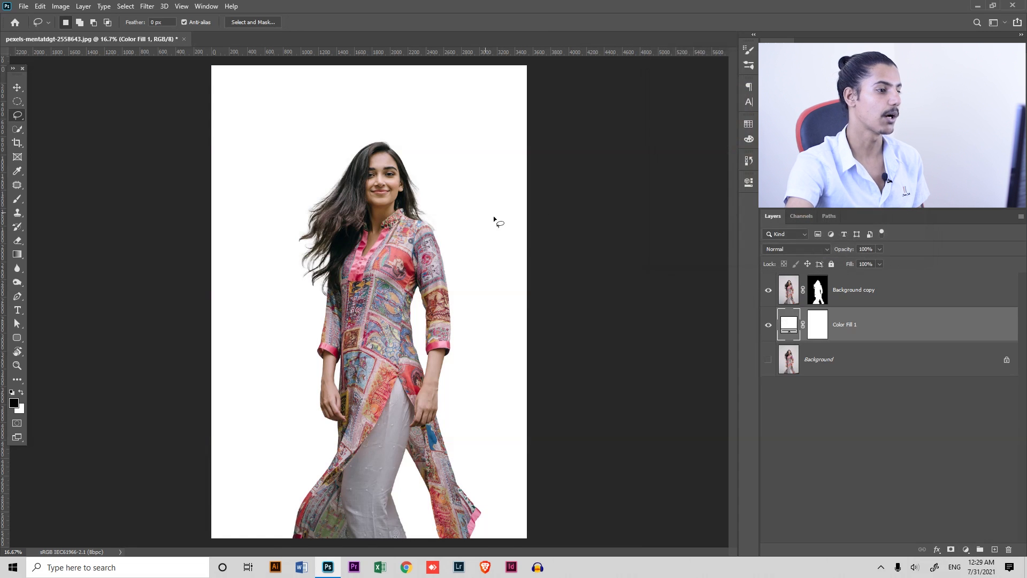
Display the Background copy layer's mask on its own in the canvas, focused on the head area.
scroll(433, 235, up, 5)
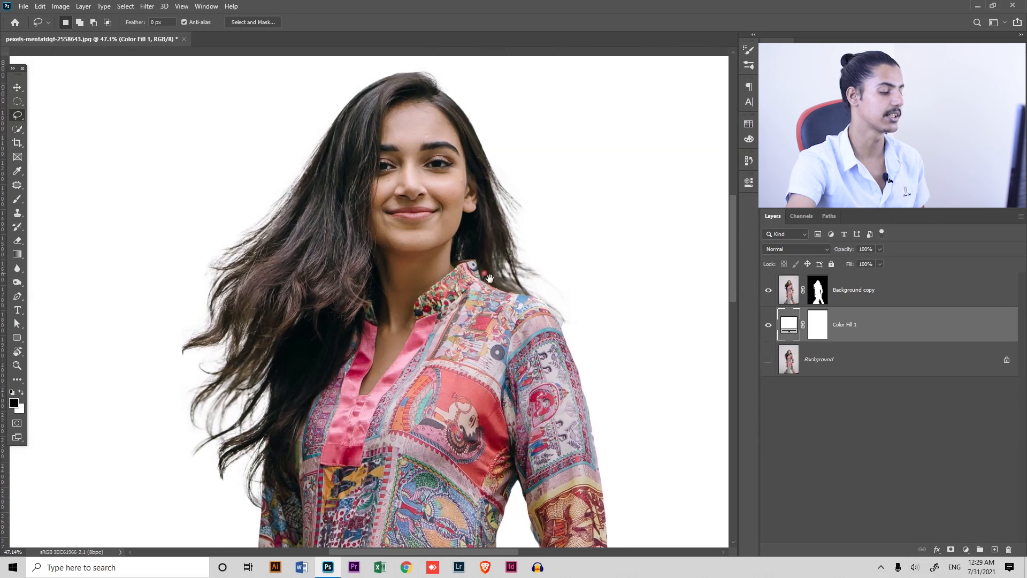
scroll(487, 263, down, 2)
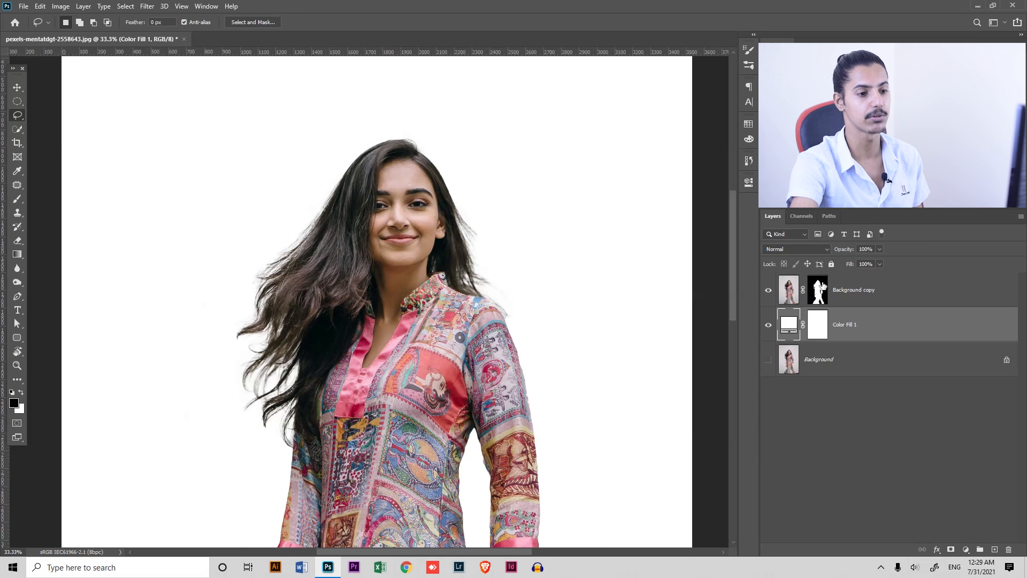
click(821, 298)
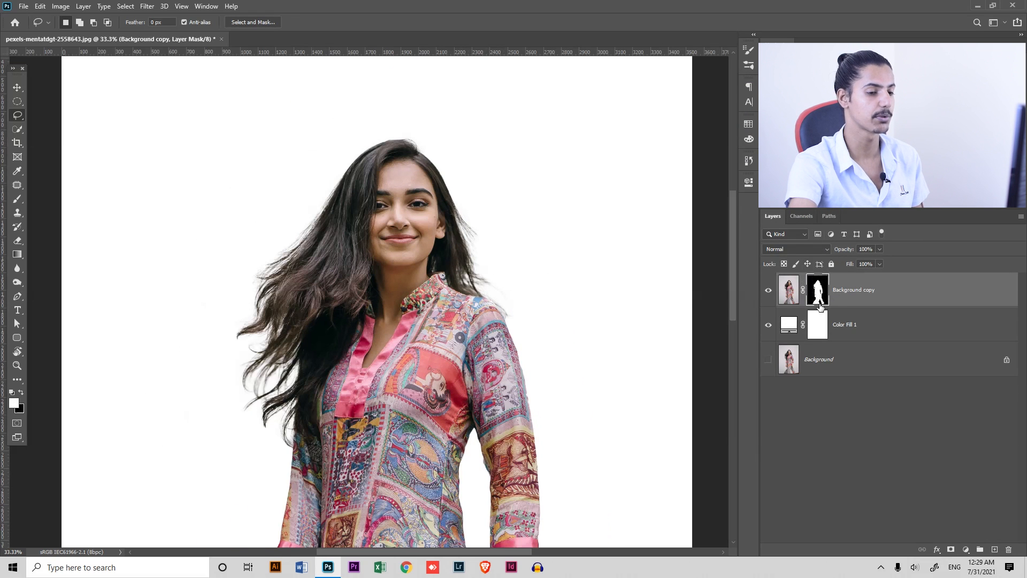
alt+click(822, 300)
drag(437, 233, 491, 266)
Paint white with a small soft brush over the grey patches inside the head area of the Background copy mask.
key(b)
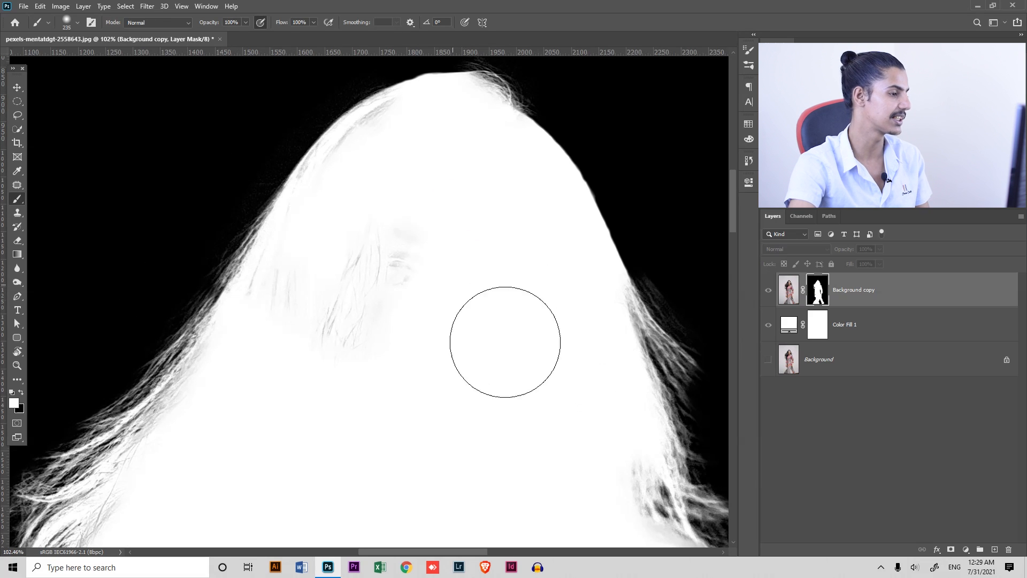
alt+right_click(472, 280)
drag(463, 286, 421, 289)
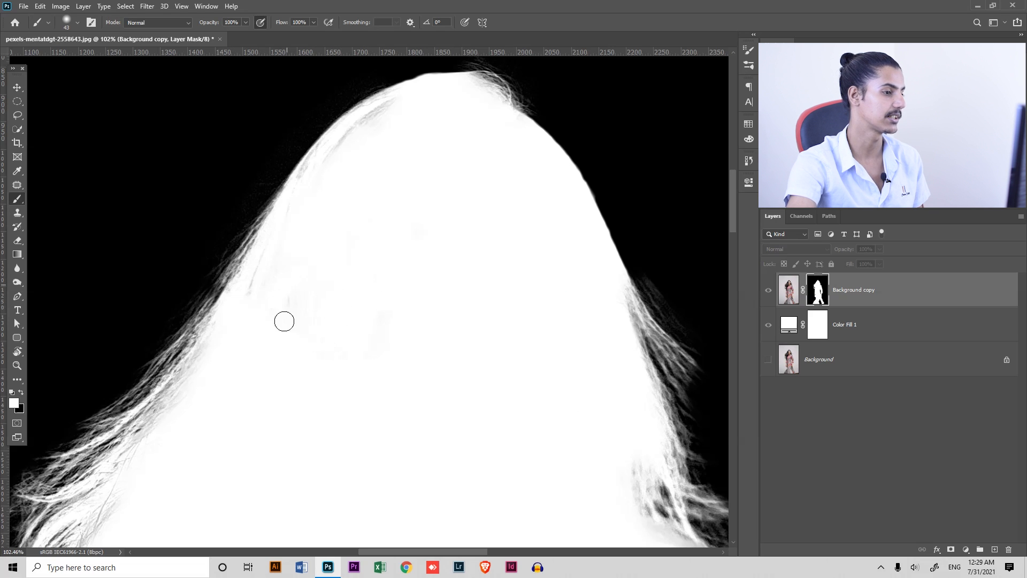
mouse_move(303, 201)
mouse_down()
mouse_move(338, 160)
mouse_move(406, 118)
mouse_up()
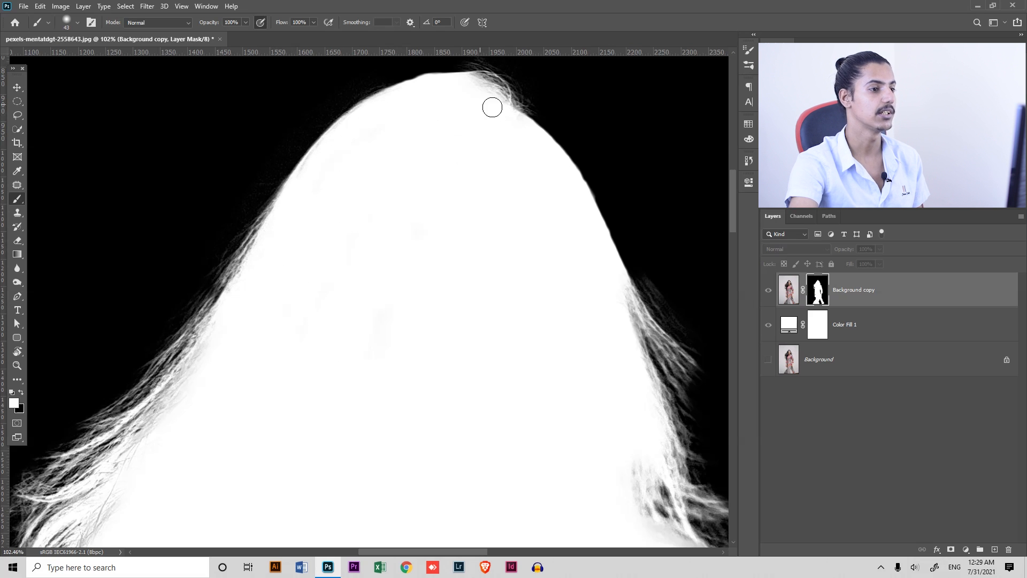
Paint white over the grey spots just inside the flowing hair on the mask, leaving the fine outer strands untouched.
mouse_move(391, 379)
mouse_down()
mouse_move(482, 197)
mouse_move(487, 137)
mouse_up()
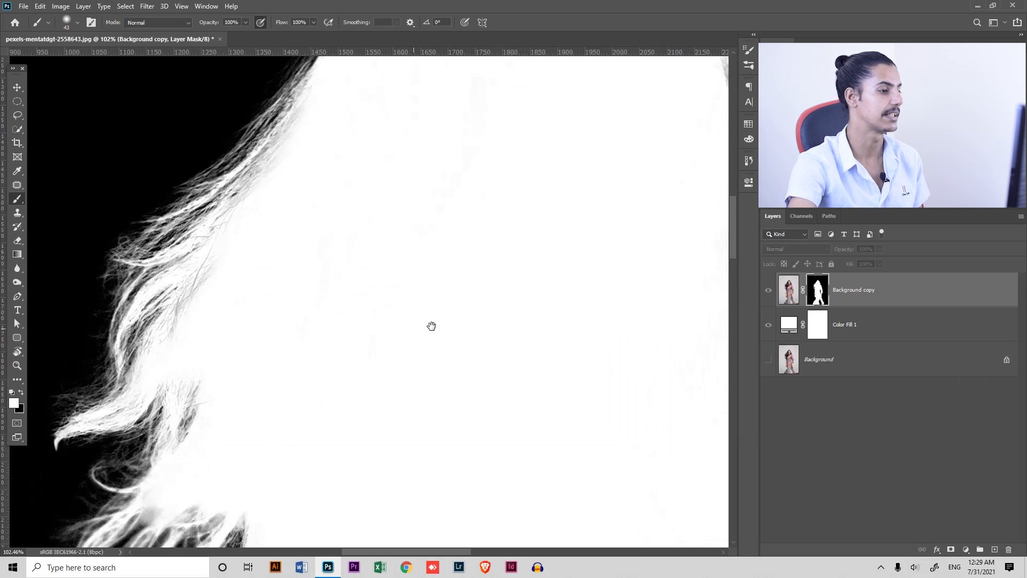
drag(342, 360, 428, 296)
drag(303, 239, 284, 268)
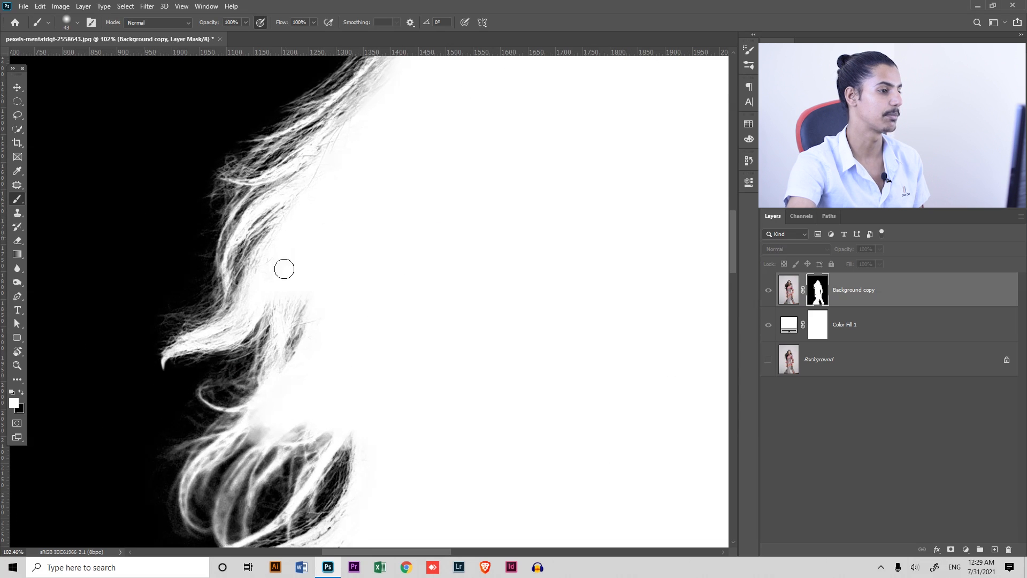
drag(387, 374, 344, 166)
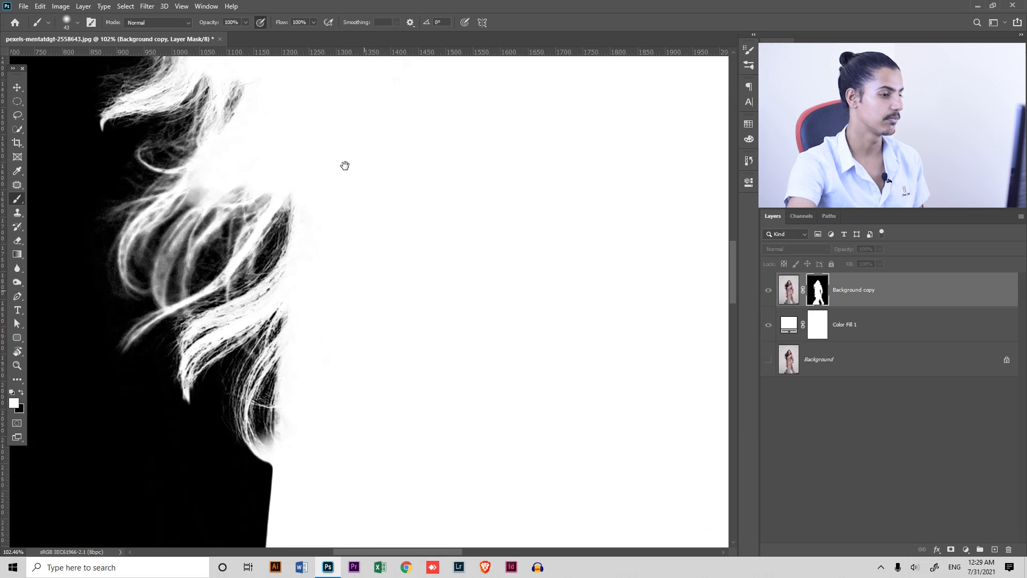
scroll(257, 424, right, 5)
scroll(257, 411, down, 2)
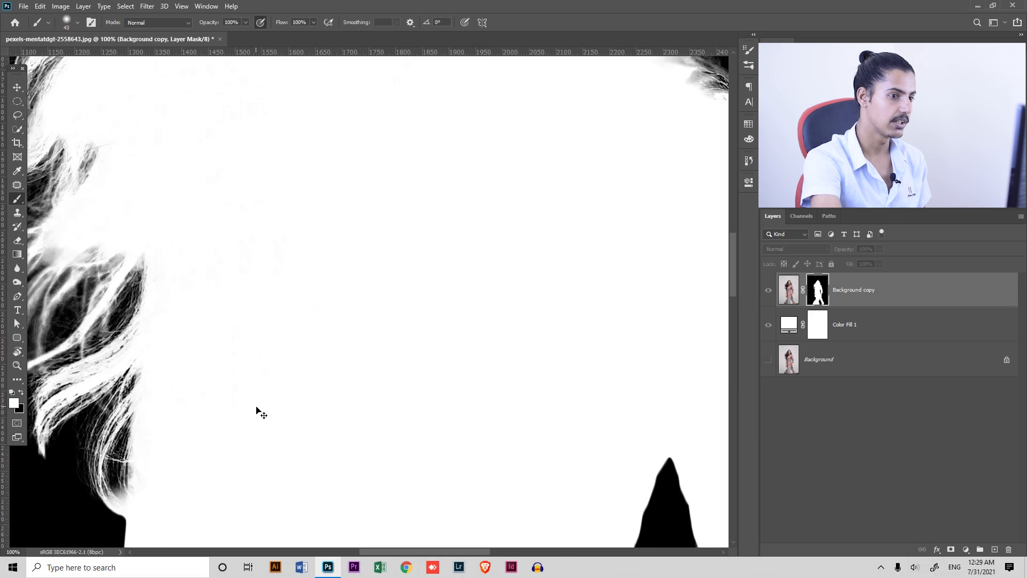
Paint white over the grey areas beside the hair strands where they meet the woman's shoulder on the mask.
scroll(504, 257, up, 3)
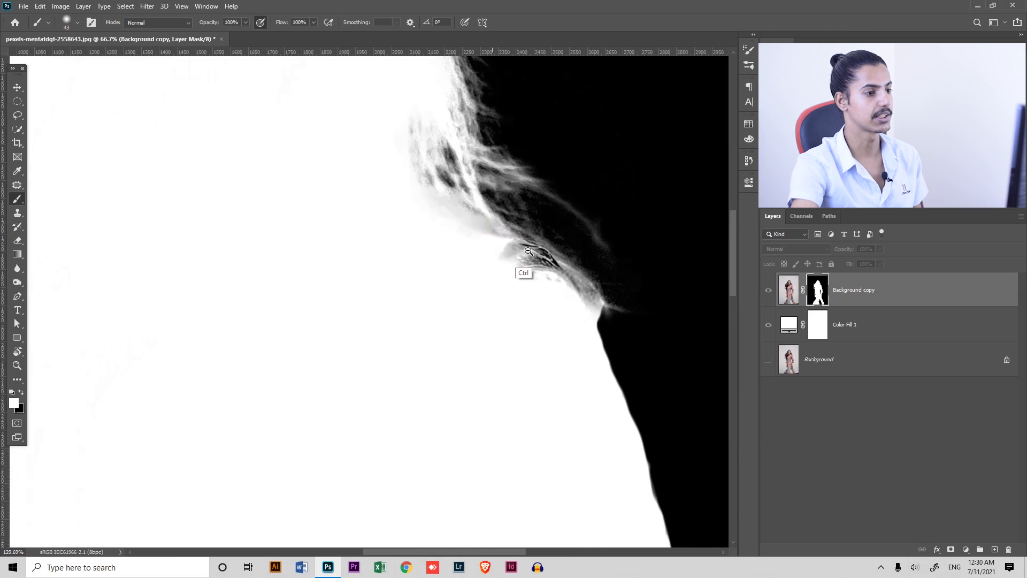
mouse_move(516, 286)
mouse_down()
mouse_move(523, 266)
mouse_move(476, 237)
mouse_move(508, 251)
mouse_move(453, 225)
mouse_up()
key(x)
drag(632, 261, 622, 260)
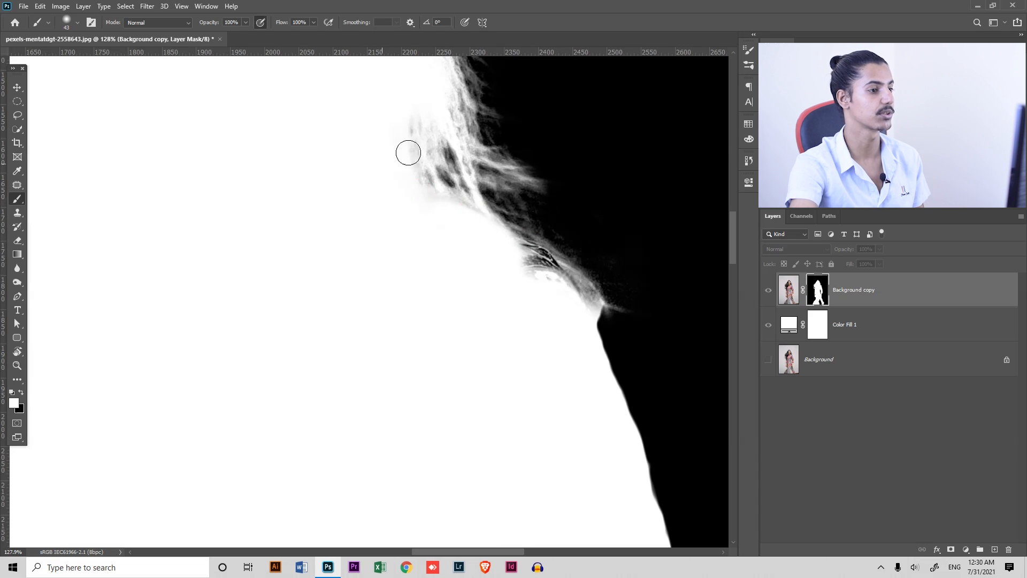
drag(418, 154, 432, 201)
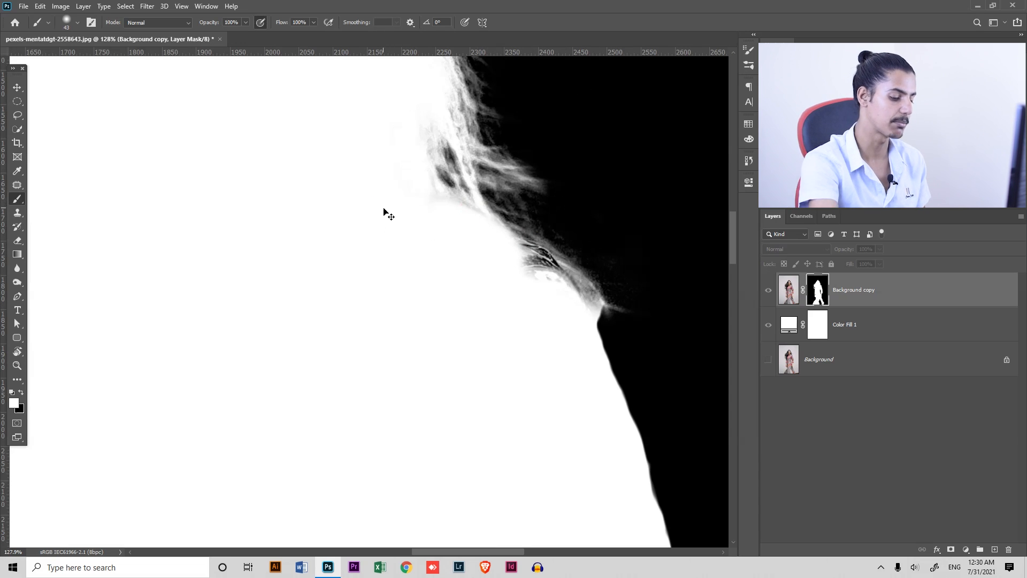
Fill the remaining grey areas inside the mask's silhouette with white using a larger brush, and return to the normal image view.
scroll(396, 220, down, 3)
drag(300, 178, 433, 204)
drag(442, 285, 429, 240)
drag(414, 204, 419, 272)
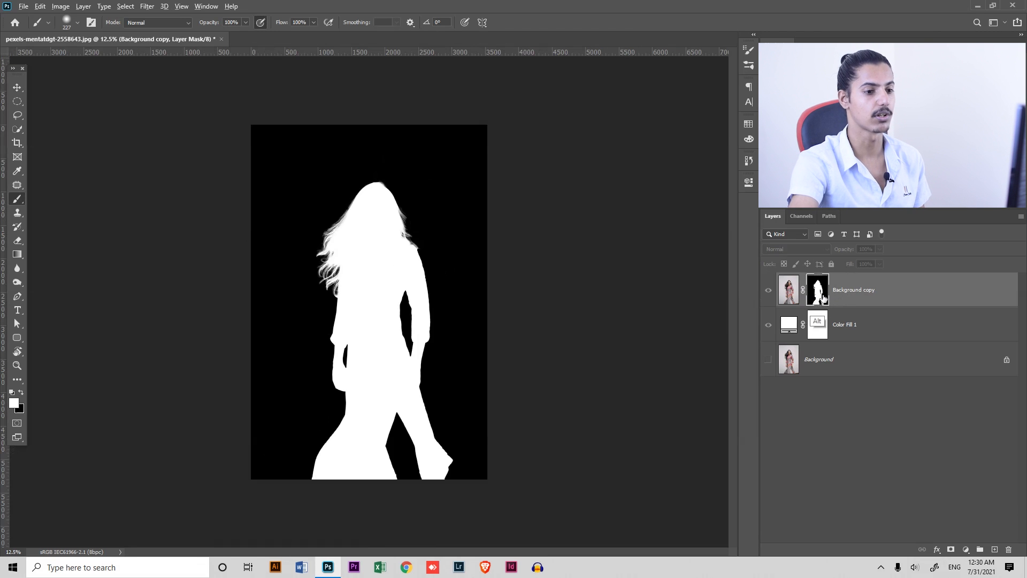
alt+click(810, 280)
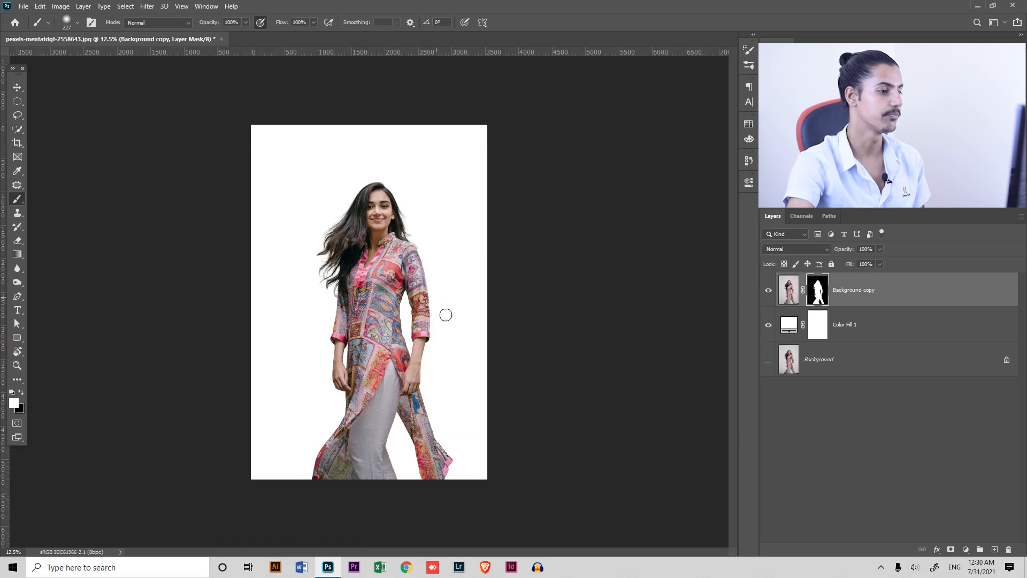
Add a Curves adjustment above the Background copy layer and raise its RGB midpoint slightly to brighten the woman.
mouse_move(353, 387)
mouse_down()
mouse_move(408, 402)
mouse_move(360, 379)
mouse_up()
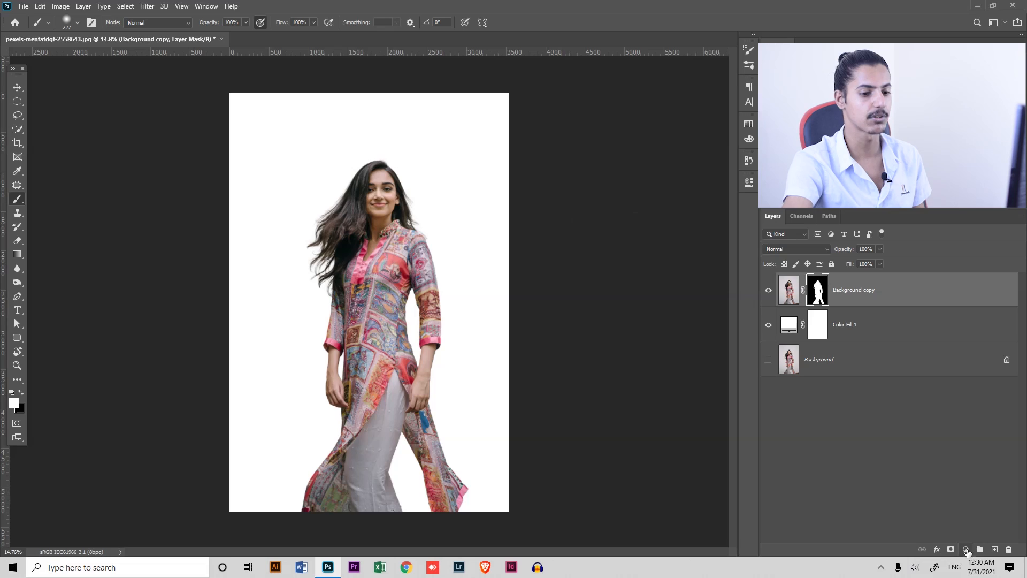
click(965, 550)
click(971, 411)
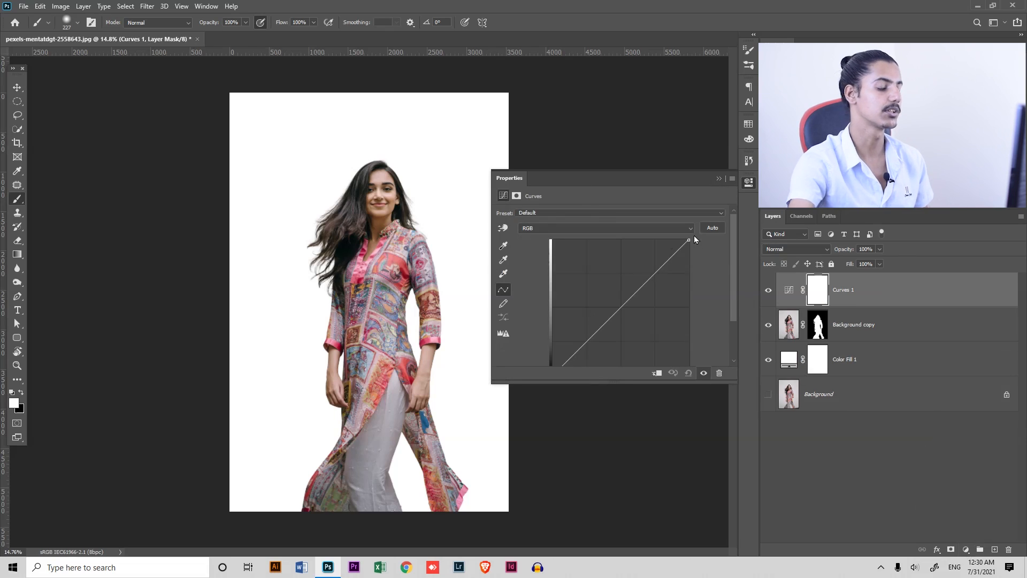
mouse_move(620, 304)
mouse_down()
mouse_move(602, 296)
mouse_move(622, 299)
mouse_up()
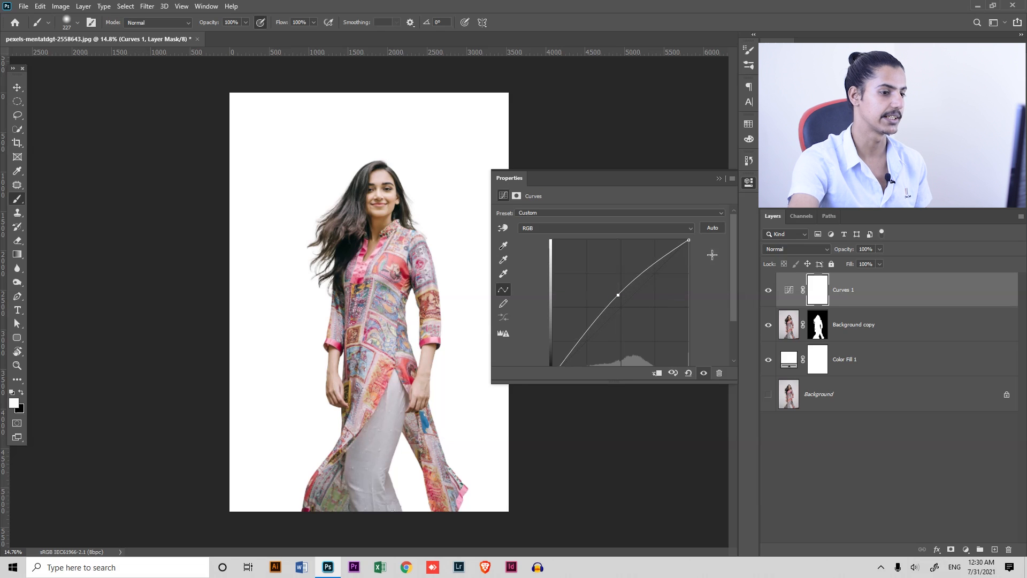
click(719, 178)
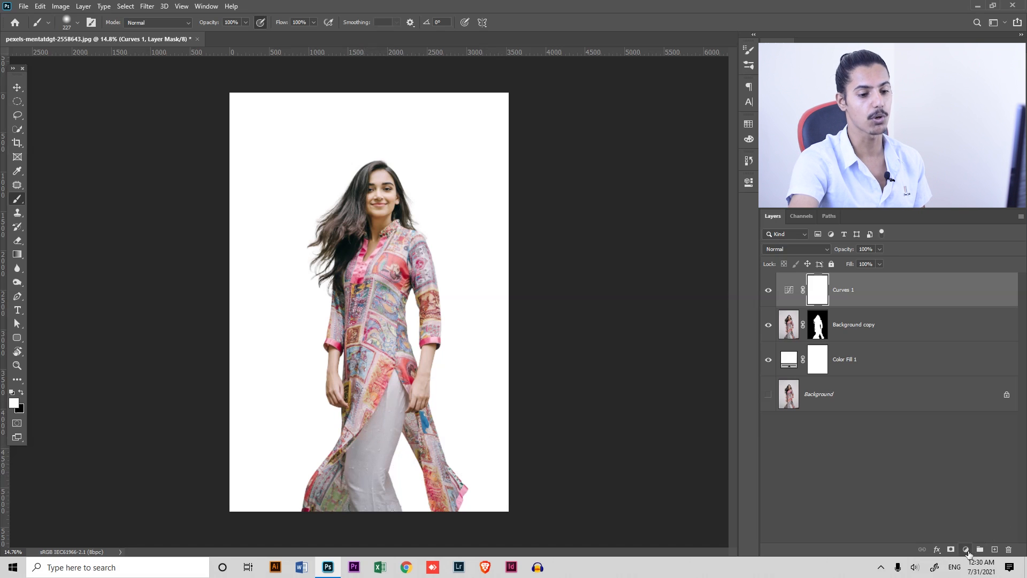
Add a second Curves adjustment on top with its RGB midpoint raised, and invert its mask to black.
click(966, 549)
click(979, 417)
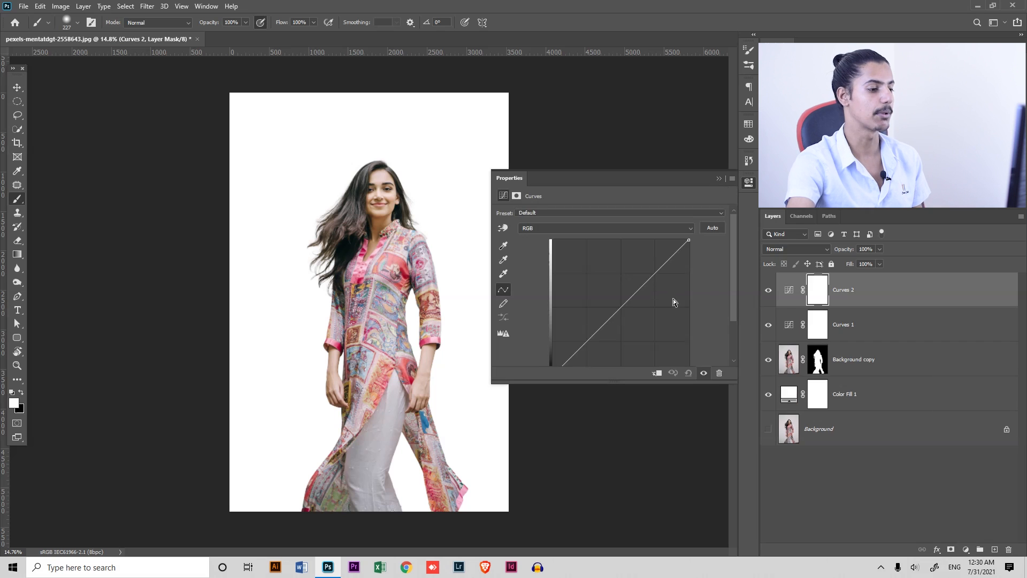
drag(622, 306, 615, 298)
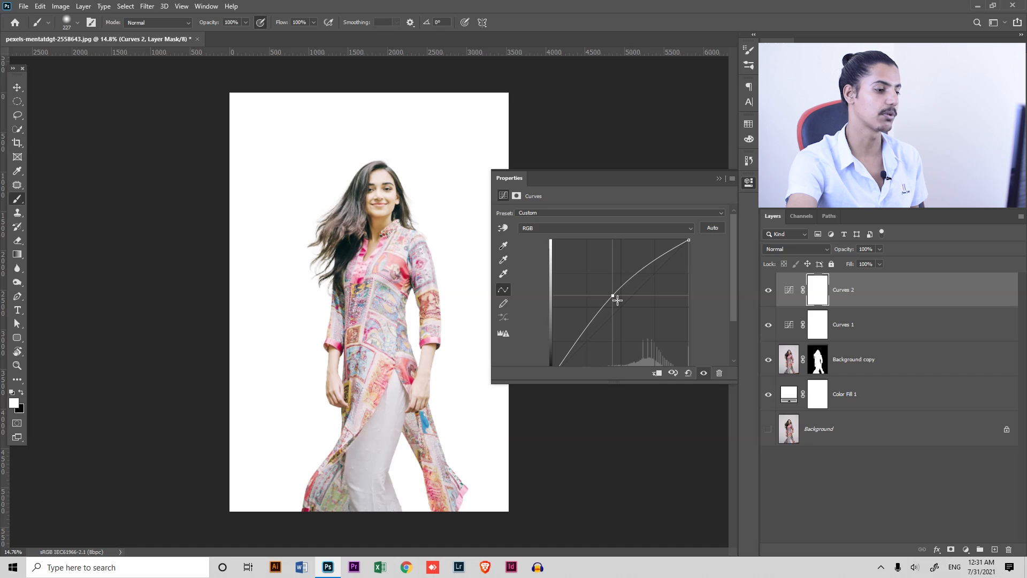
click(718, 178)
drag(399, 439, 429, 358)
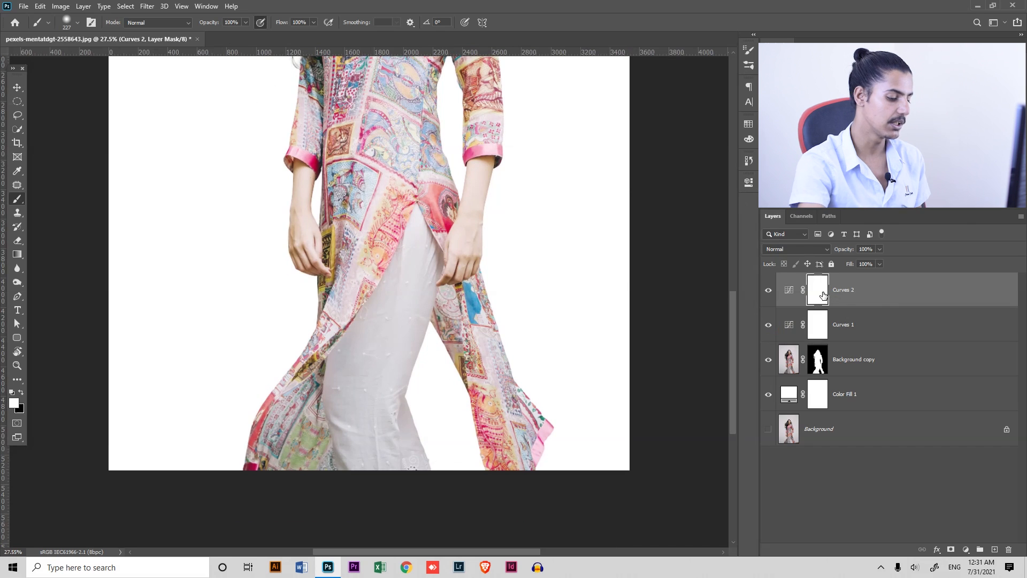
key(ctrl+i)
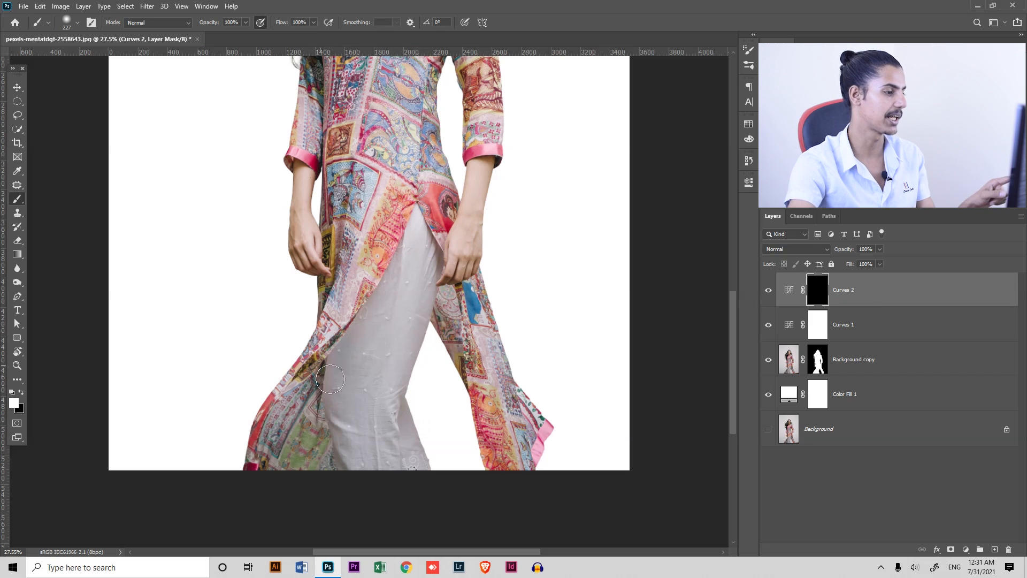
Paint white on the upper Curves adjustment's mask over the upper part of the white trousers to brighten them.
mouse_move(422, 324)
mouse_down()
mouse_move(408, 330)
mouse_move(428, 304)
mouse_move(484, 289)
mouse_move(424, 301)
mouse_move(404, 355)
mouse_up()
drag(419, 258, 408, 339)
mouse_move(408, 284)
mouse_down()
mouse_move(414, 330)
mouse_move(430, 247)
mouse_move(458, 301)
mouse_move(422, 298)
mouse_move(409, 359)
mouse_up()
drag(422, 248, 429, 257)
scroll(425, 238, up, 3)
mouse_move(420, 214)
mouse_down()
mouse_move(431, 204)
mouse_move(415, 216)
mouse_move(362, 348)
mouse_move(442, 220)
mouse_move(473, 241)
mouse_move(345, 358)
mouse_move(419, 172)
mouse_up()
mouse_move(371, 194)
mouse_down()
mouse_move(349, 278)
mouse_move(393, 260)
mouse_move(369, 275)
mouse_move(334, 274)
mouse_up()
drag(474, 257, 406, 259)
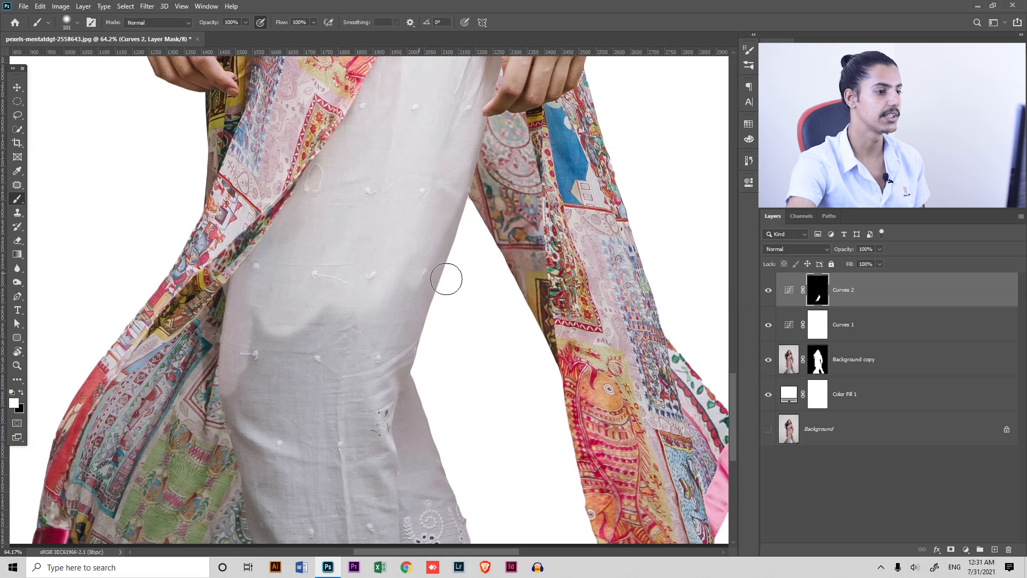
Continue painting white on the Curves mask over the lower trousers and hem until the brightening covers them evenly.
mouse_move(431, 319)
mouse_down()
mouse_move(398, 408)
mouse_move(252, 396)
mouse_up()
drag(317, 407, 296, 225)
mouse_move(232, 235)
mouse_down()
mouse_move(254, 315)
mouse_move(357, 250)
mouse_move(401, 339)
mouse_up()
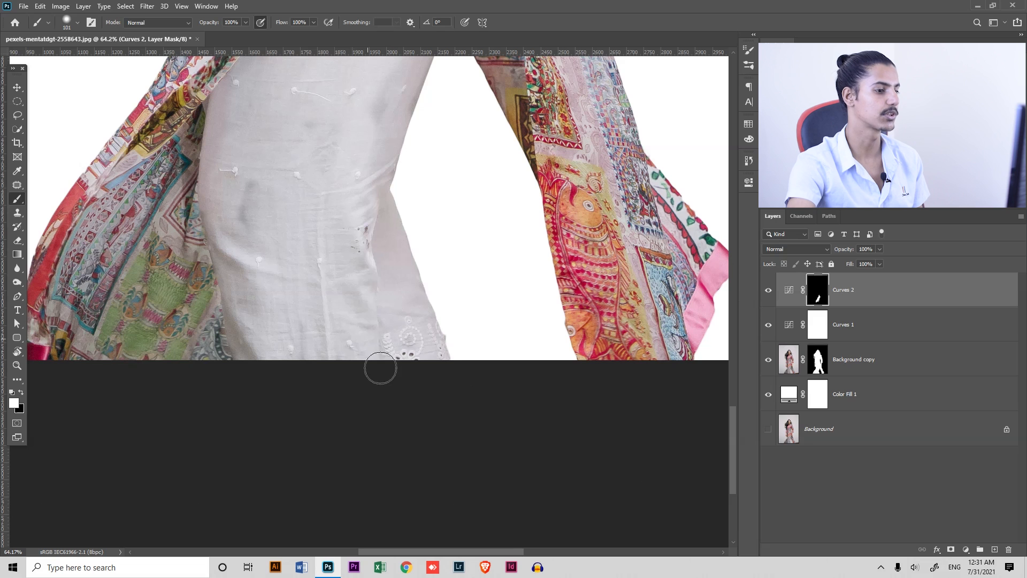
mouse_move(250, 195)
mouse_down()
mouse_move(257, 211)
mouse_move(243, 209)
mouse_move(229, 227)
mouse_move(227, 272)
mouse_up()
drag(285, 196, 316, 373)
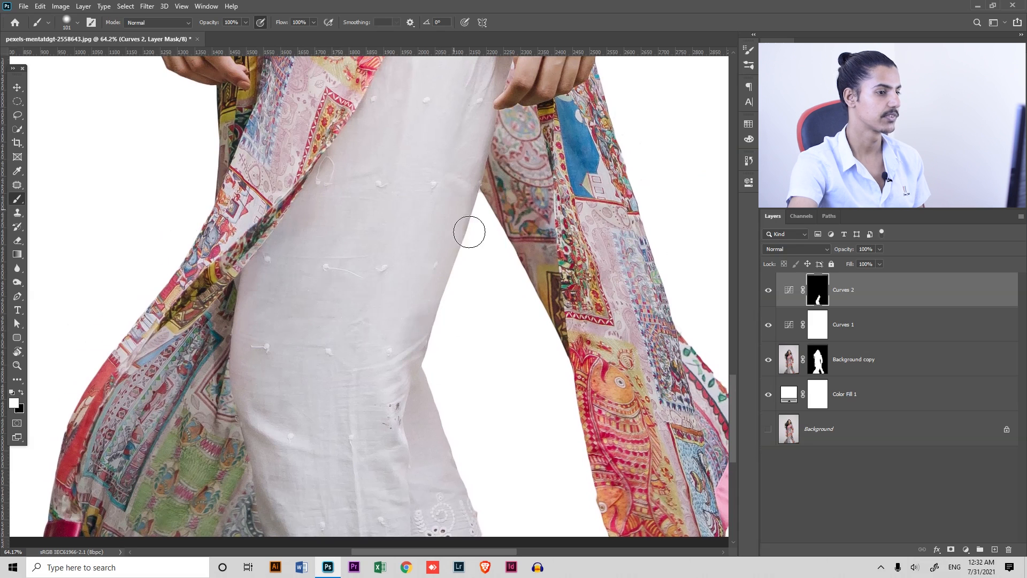
drag(419, 204, 364, 239)
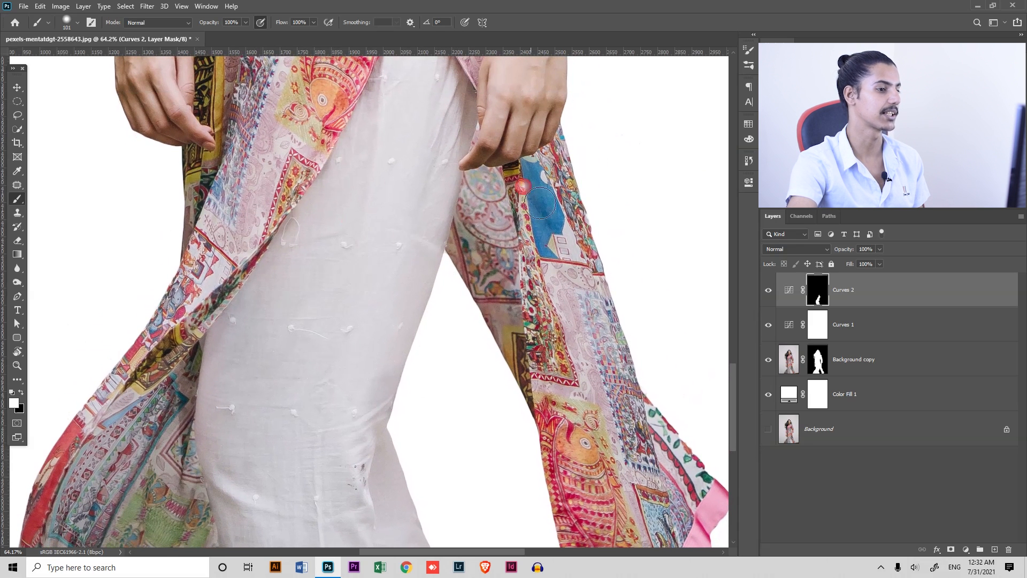
Display the upper Curves mask on its own, paint out its grey gaps within the trousers in white, and return to the image.
alt+click(820, 293)
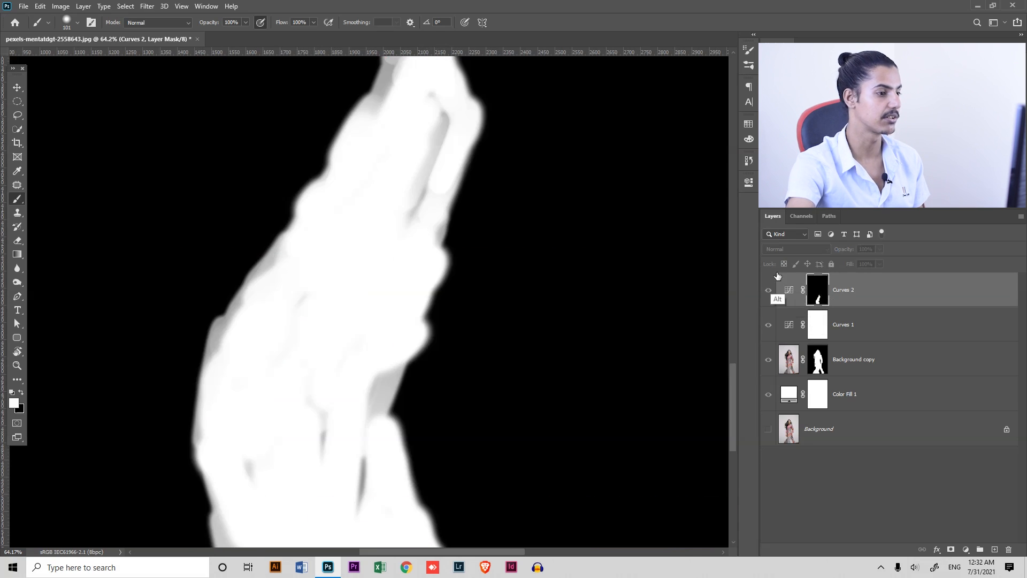
mouse_move(453, 115)
mouse_down()
mouse_move(449, 183)
mouse_move(433, 101)
mouse_move(379, 91)
mouse_up()
mouse_move(312, 366)
mouse_down()
mouse_move(348, 468)
mouse_move(385, 436)
mouse_move(371, 532)
mouse_up()
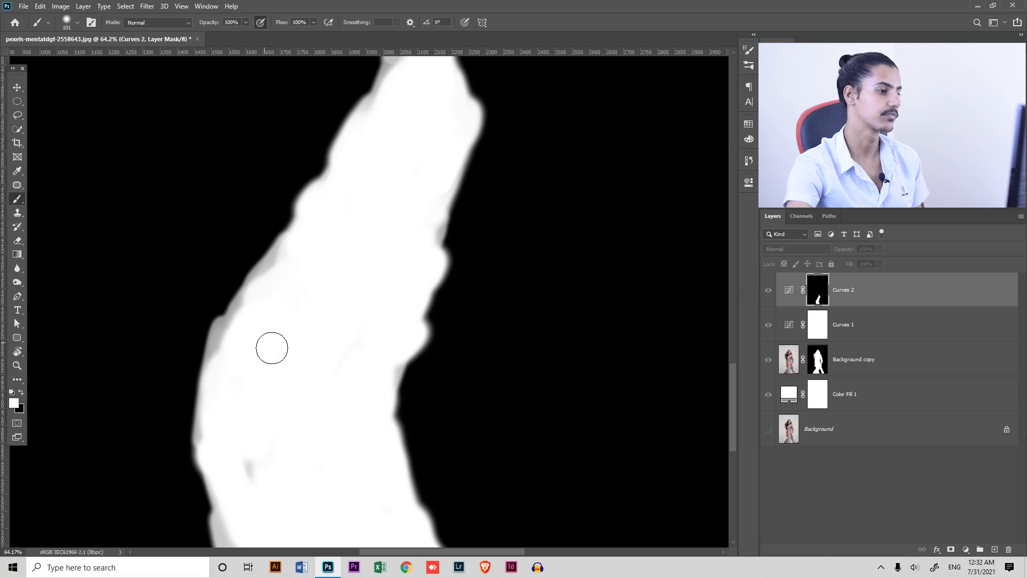
scroll(310, 375, down, 3)
drag(328, 395, 362, 438)
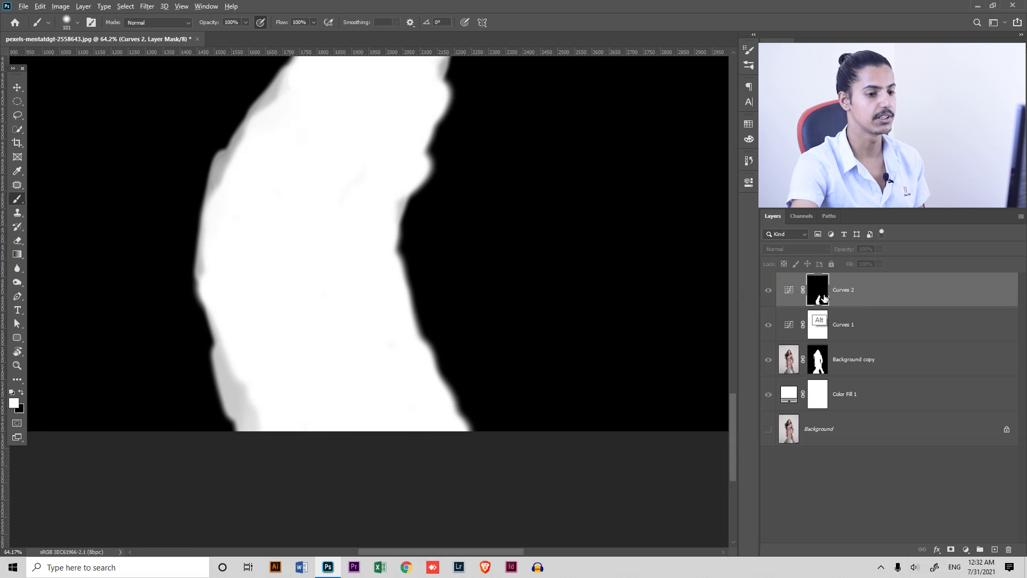
alt+click(825, 295)
Compare the whole image with the trouser-brightening Curves layer hidden and shown.
scroll(441, 340, down, 4)
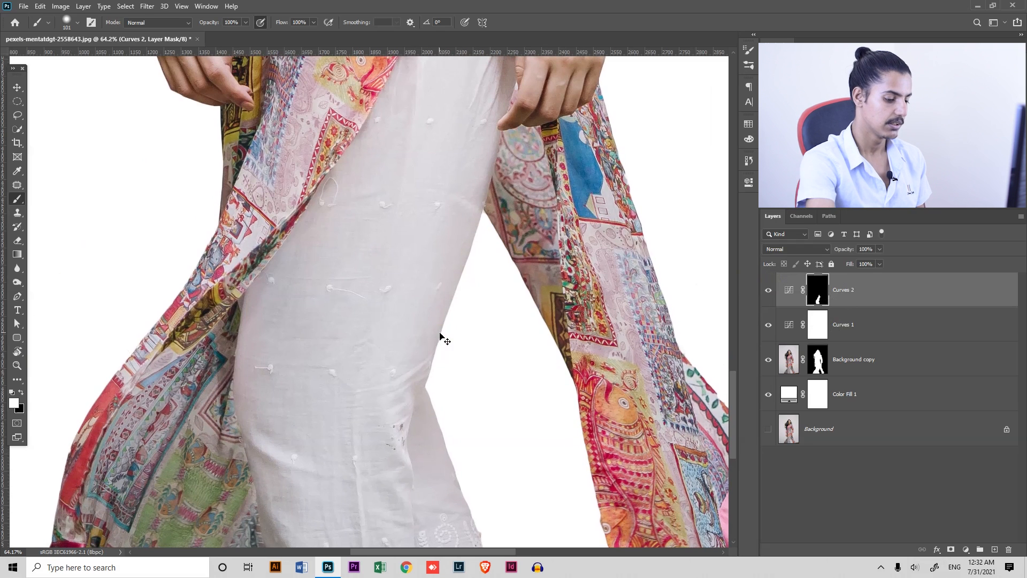
scroll(443, 337, down, 2)
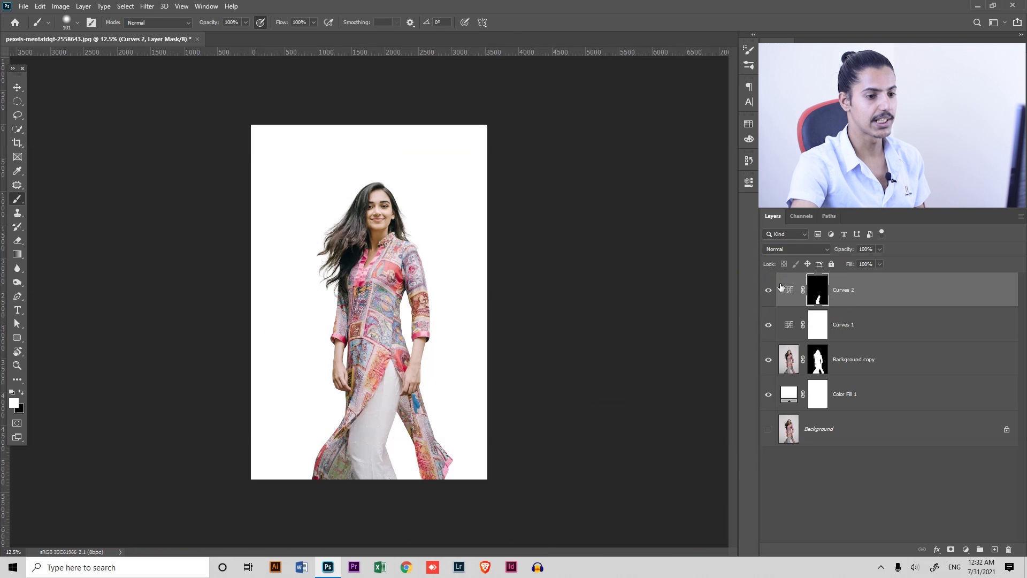
click(773, 295)
click(772, 298)
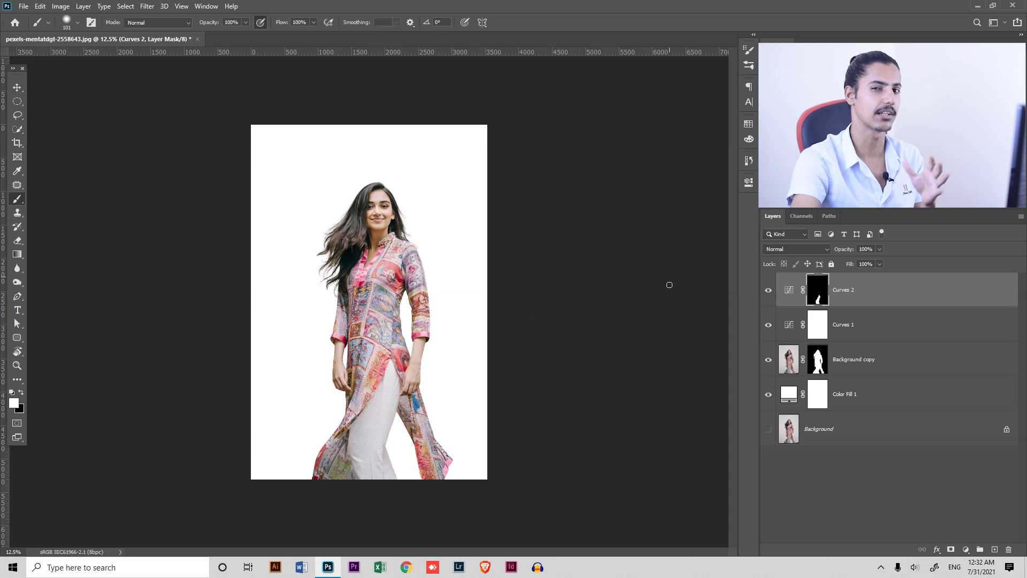
Load the Background copy layer's mask as a selection of the woman and make the Color Fill 1 layer active.
click(830, 365)
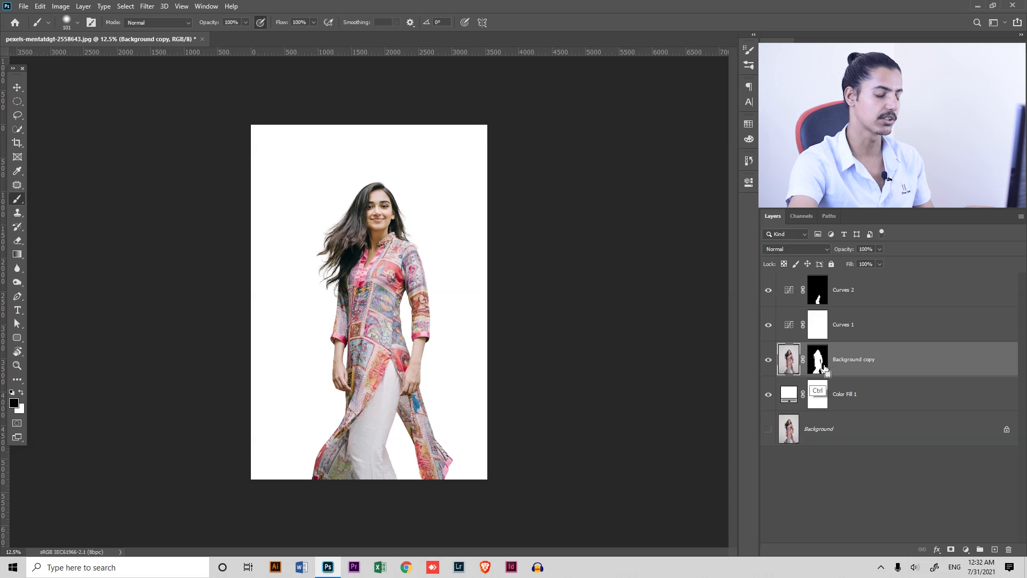
ctrl+click(818, 363)
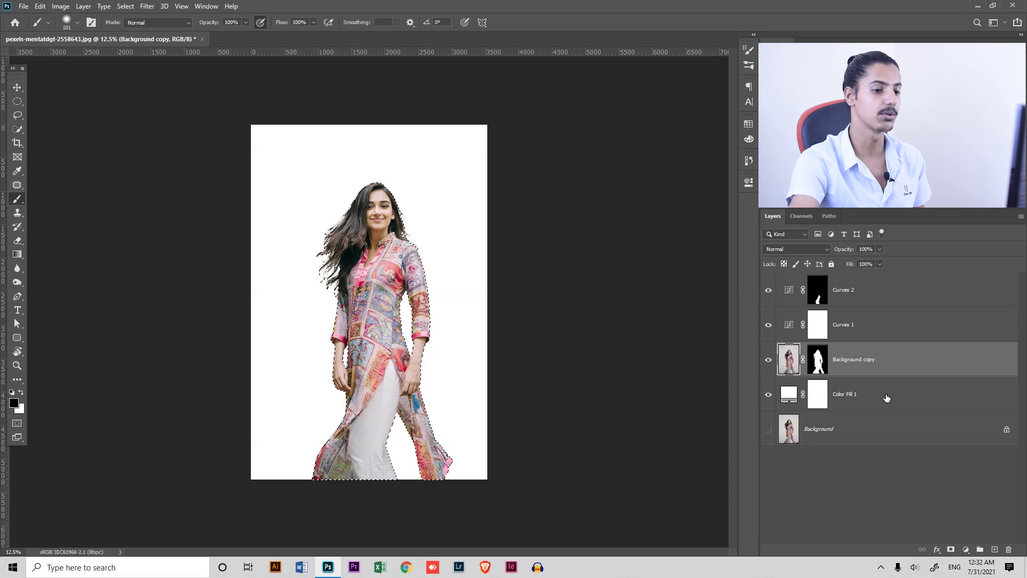
click(898, 404)
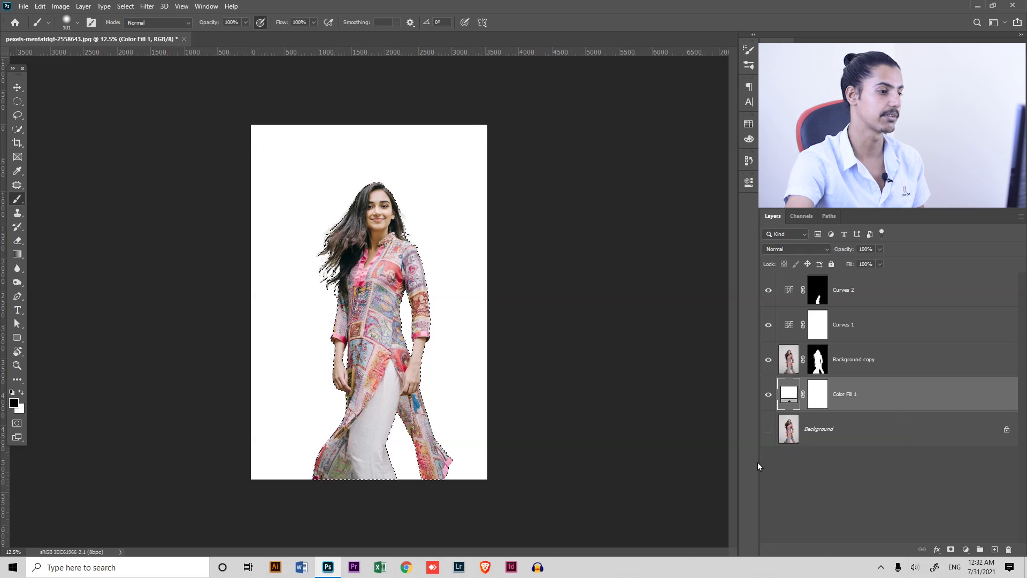
key(ctrl+d)
key(ctrl+z)
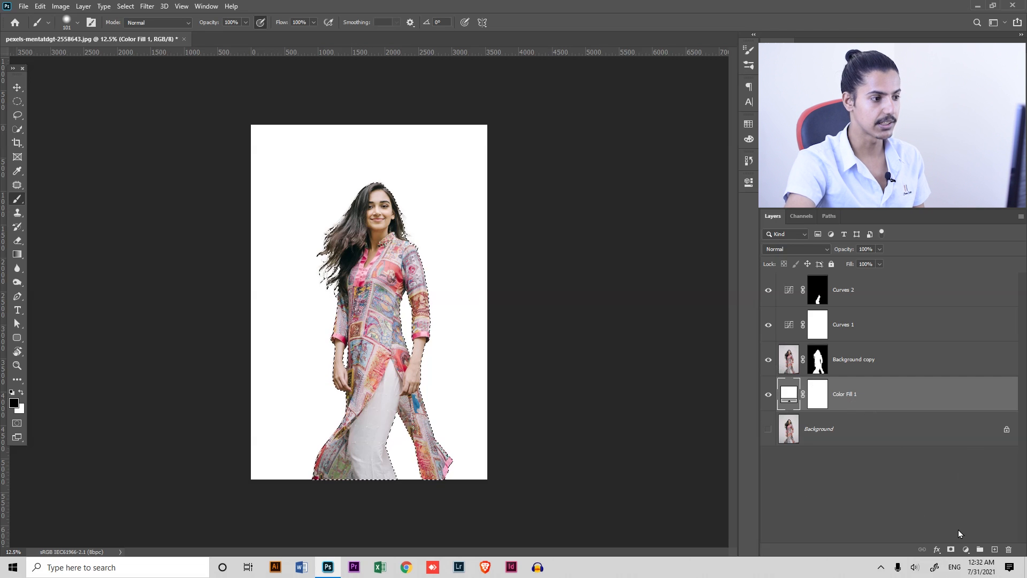
Add a new layer above the white fill, fill the woman-shaped selection with black, deselect, and check the silhouette without the woman.
click(994, 549)
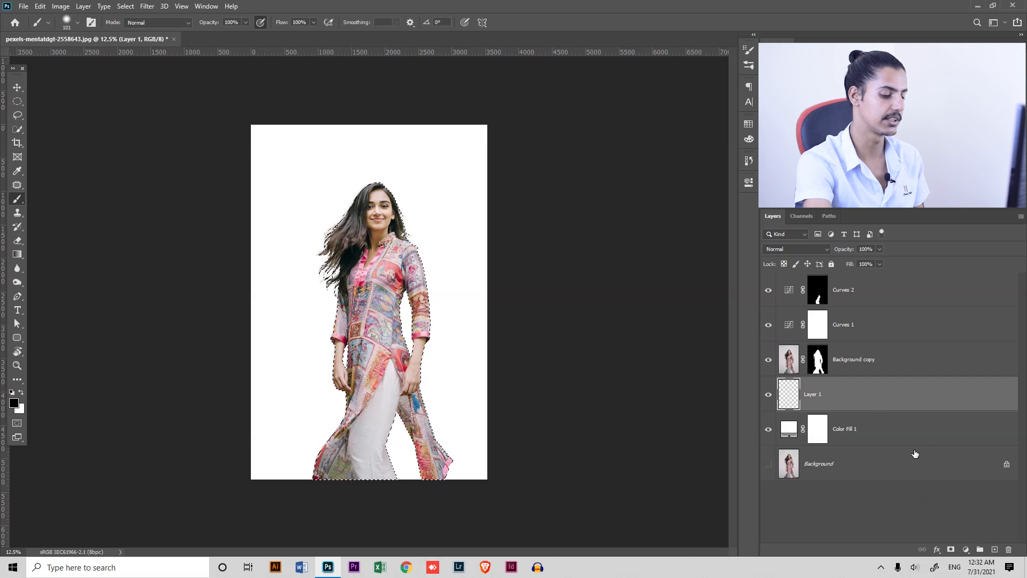
key(alt+BackSpace)
key(ctrl+d)
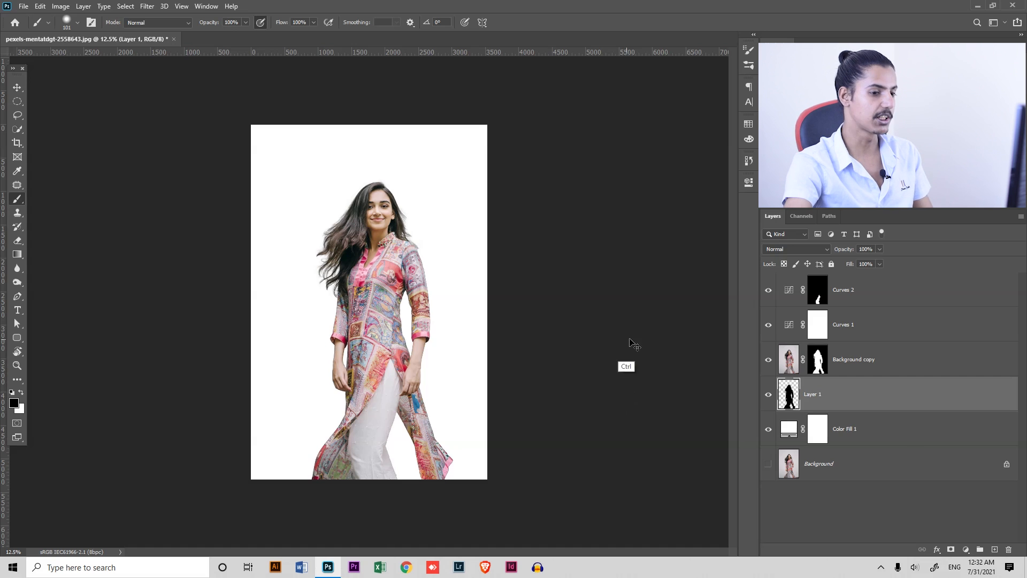
click(768, 360)
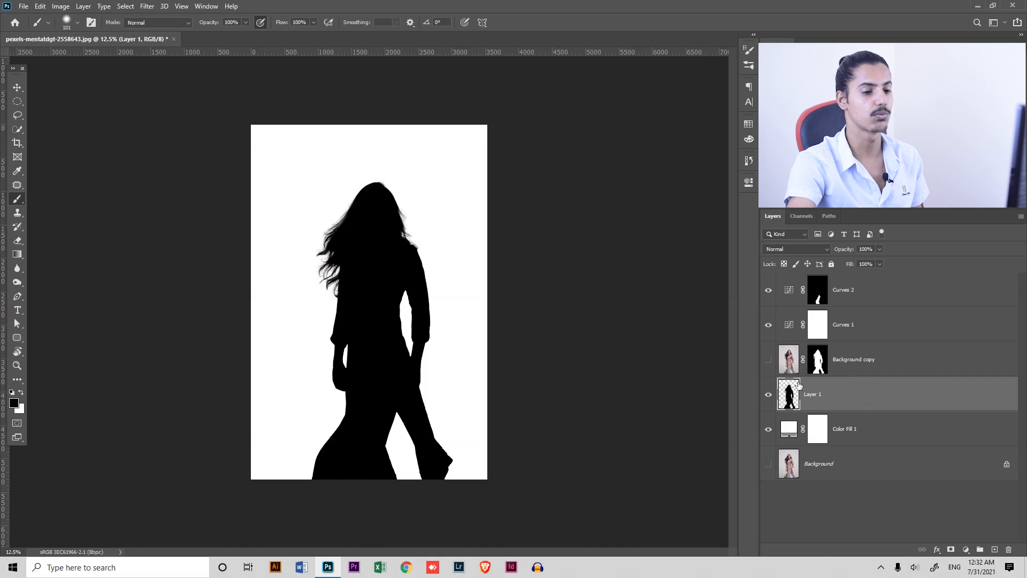
click(769, 360)
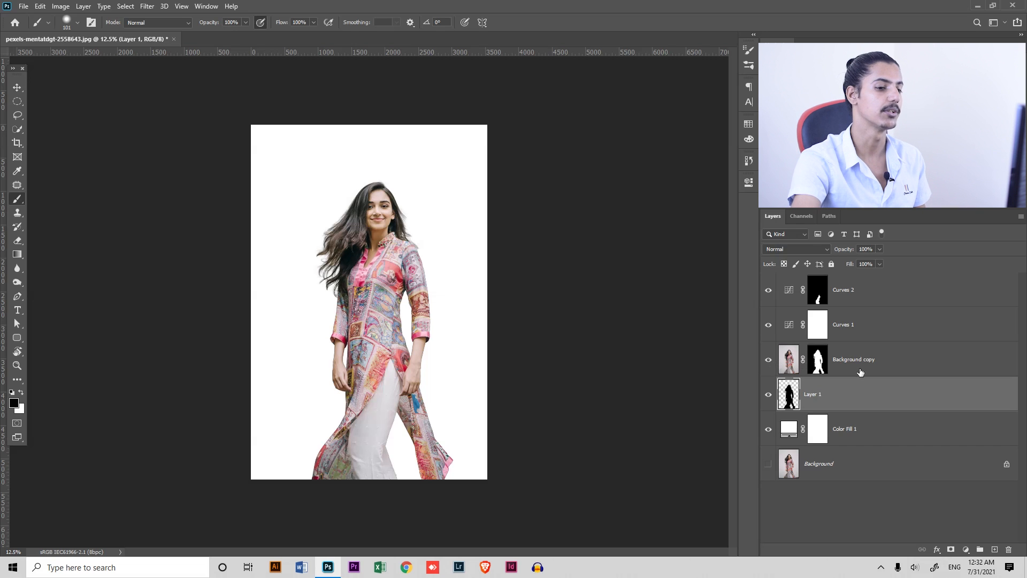
Nudge the black silhouette layer to the left with the Move tool so it shows behind the woman.
key(v)
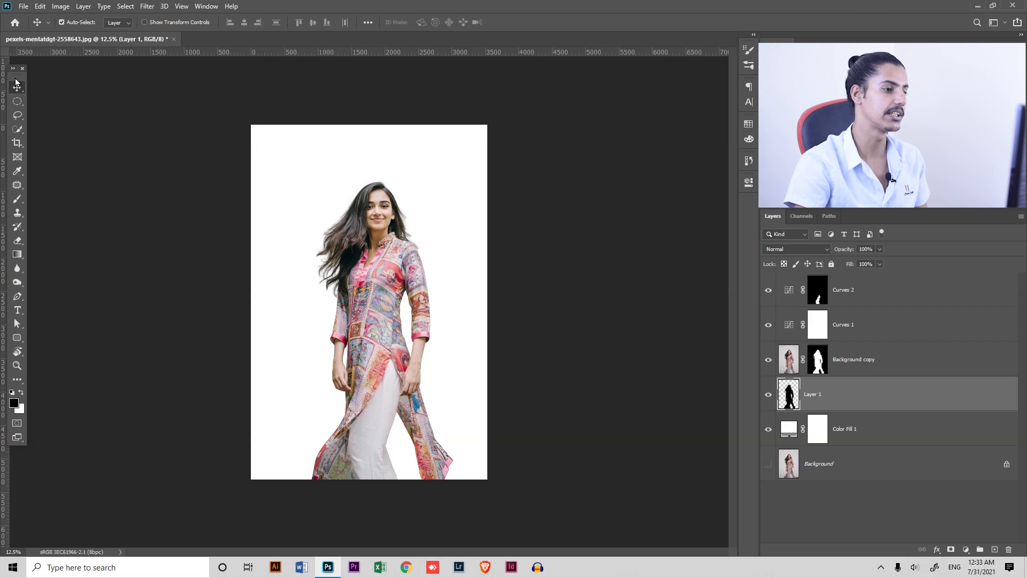
key(shift+Left)
key(shift+Left)
key(shift+Left)
key(shift+Left)
key(shift+Left)
key(shift+Left)
key(shift+Left)
key(shift+Left)
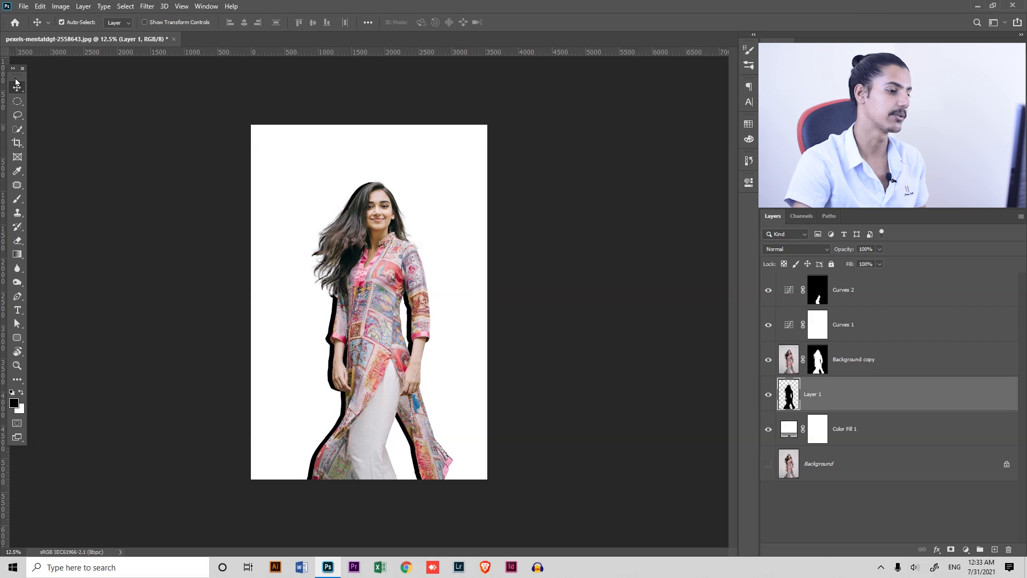
key(shift+Left)
key(shift+Left)
key(shift+Left)
key(shift+Left)
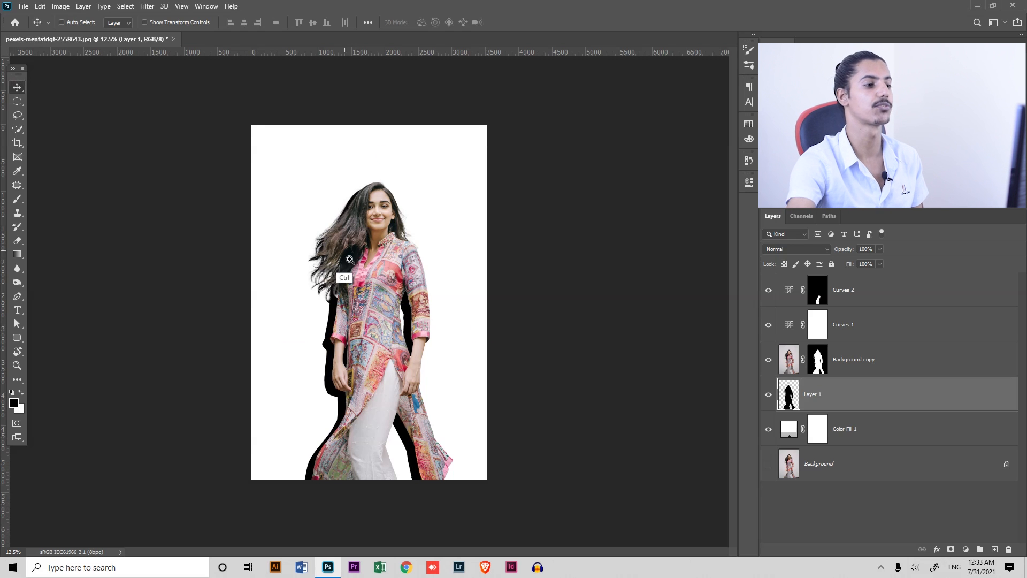
Inspect the offset silhouette around the woman's hair and body, comparing the image with the silhouette layer hidden and shown.
drag(391, 207, 460, 260)
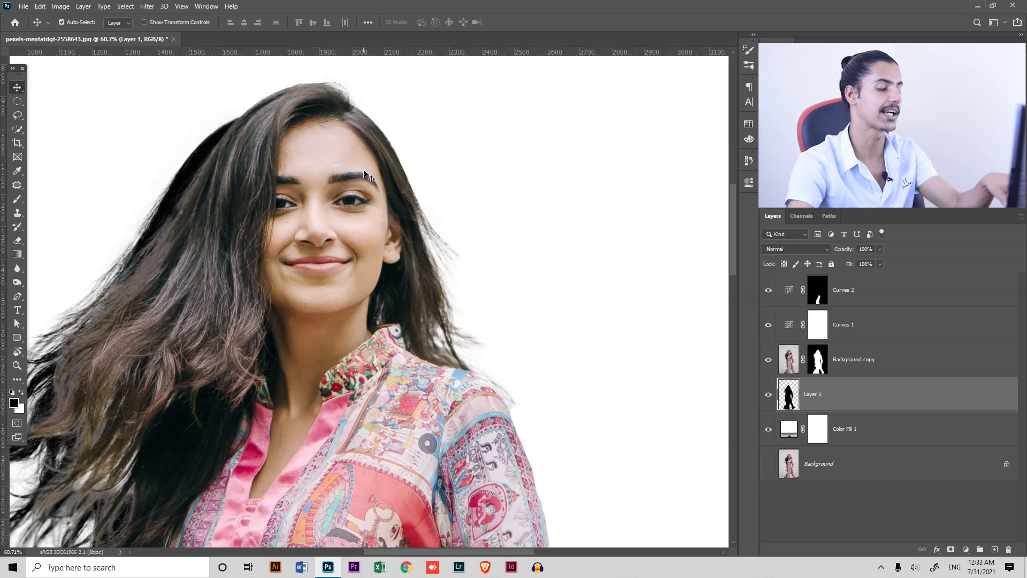
key(ctrl)
scroll(363, 172, down, 3)
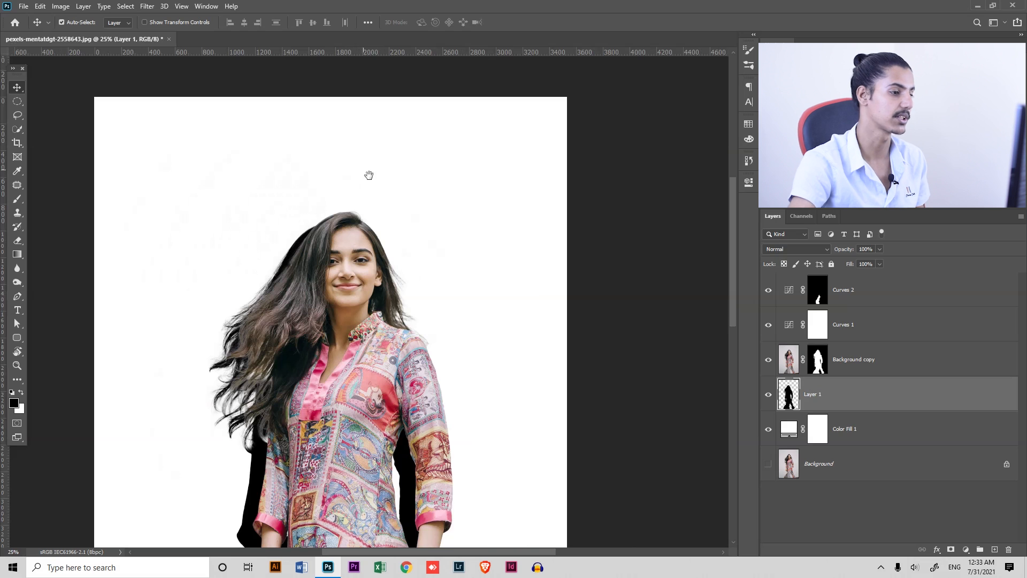
drag(300, 394, 295, 311)
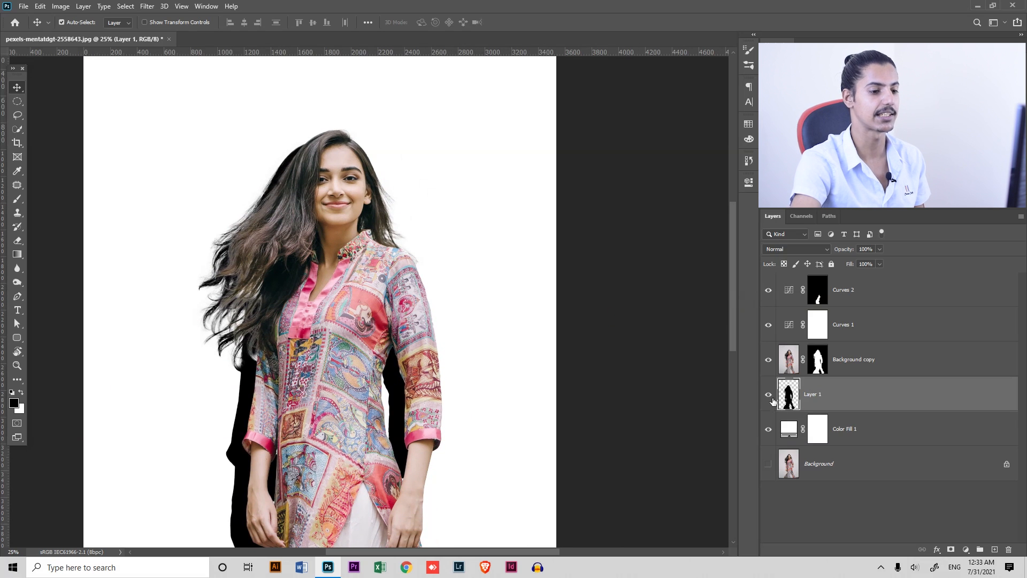
click(768, 396)
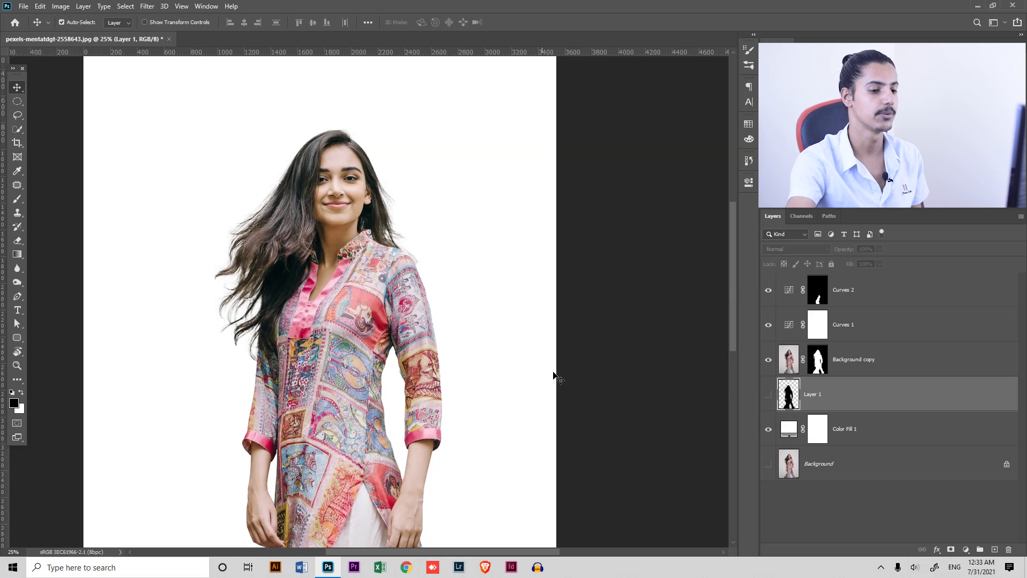
click(768, 398)
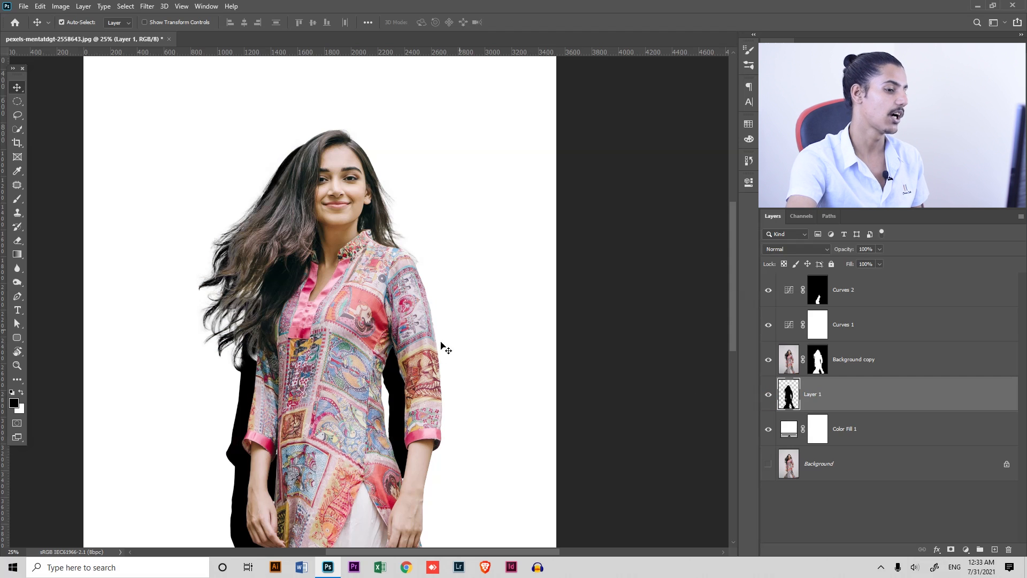
Nudge the black silhouette farther left and slightly down behind the woman.
key(shift+Left)
key(shift+Left)
key(shift+Left)
key(shift+Left)
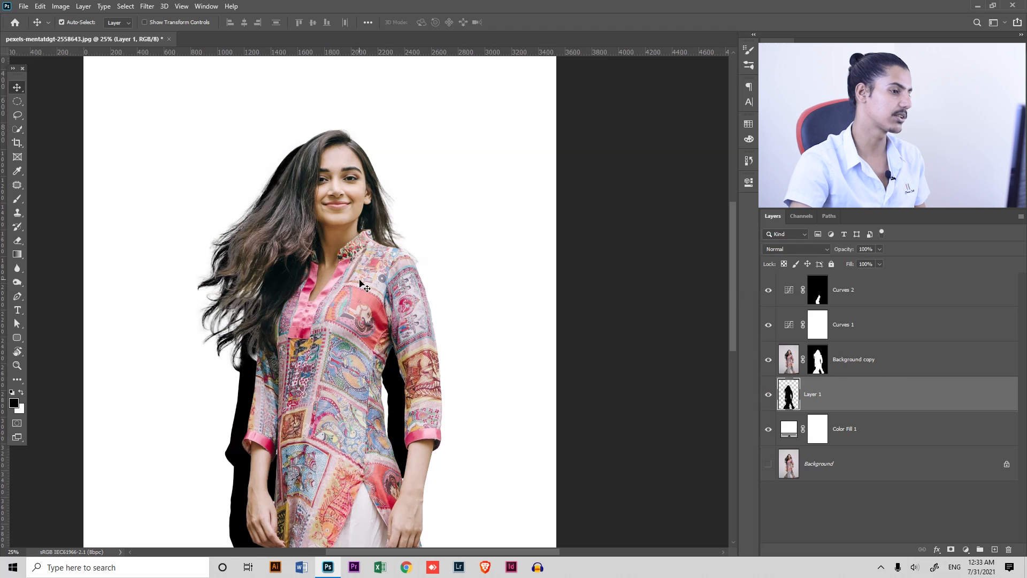
key(shift+Down)
key(shift+Down)
key(shift+Down)
key(shift+Down)
key(shift+Left)
key(shift+Left)
key(shift+Left)
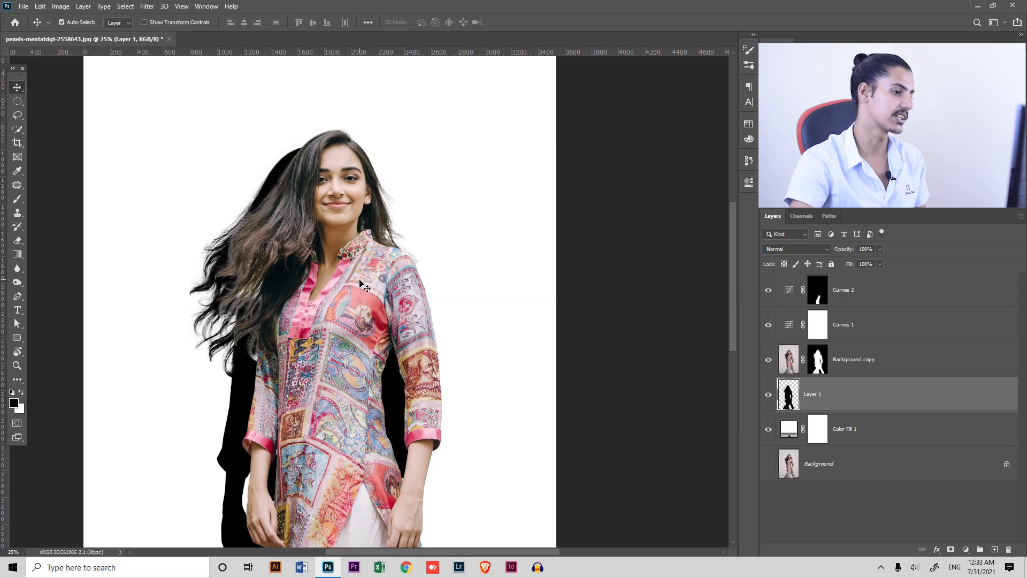
key(shift+Left)
key(ctrl+minus)
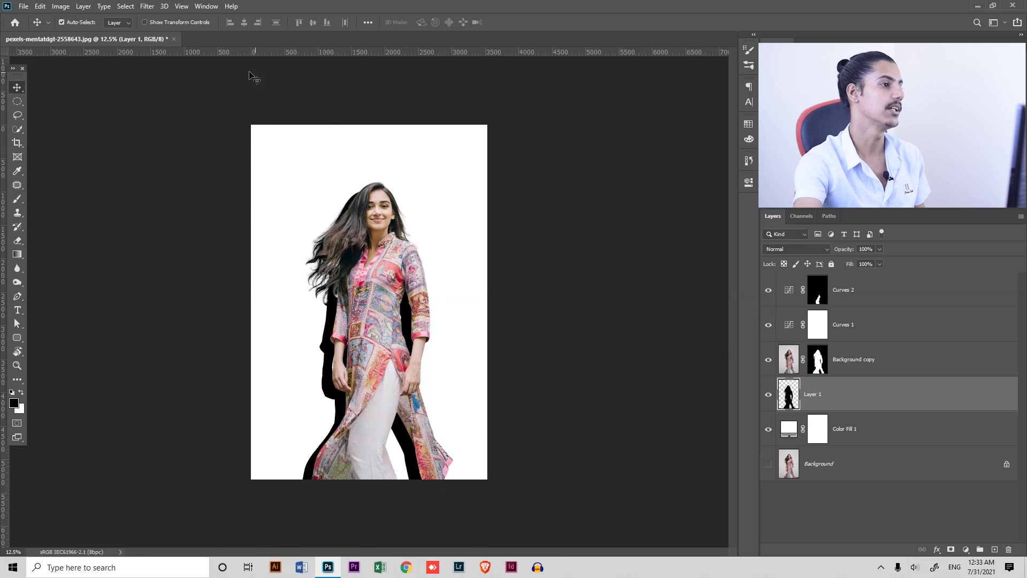
Soften the silhouette into a shadow with a Gaussian Blur of about 104.3 pixels and lower the layer's opacity to 39%.
click(152, 10)
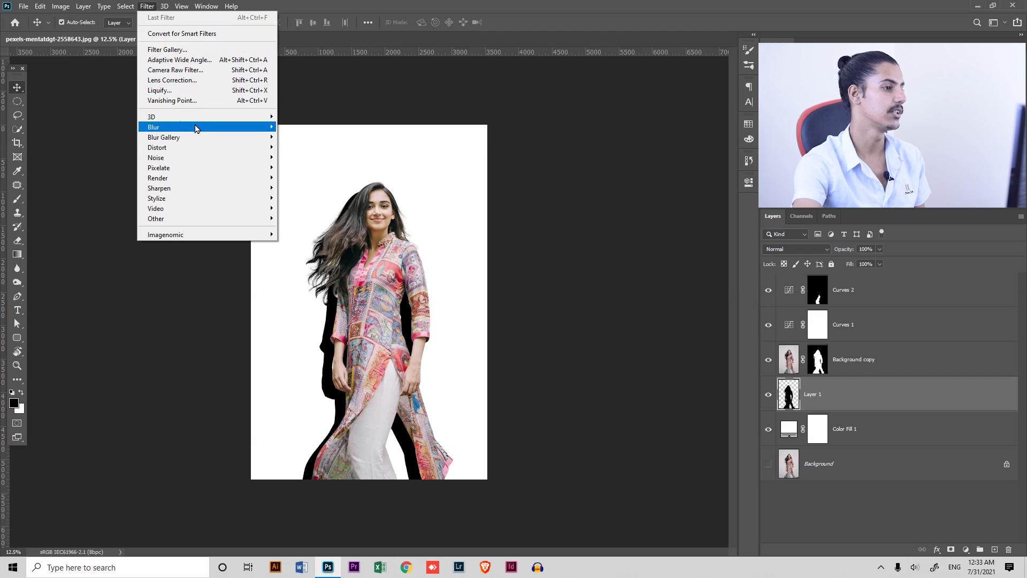
mouse_move(195, 127)
click(316, 167)
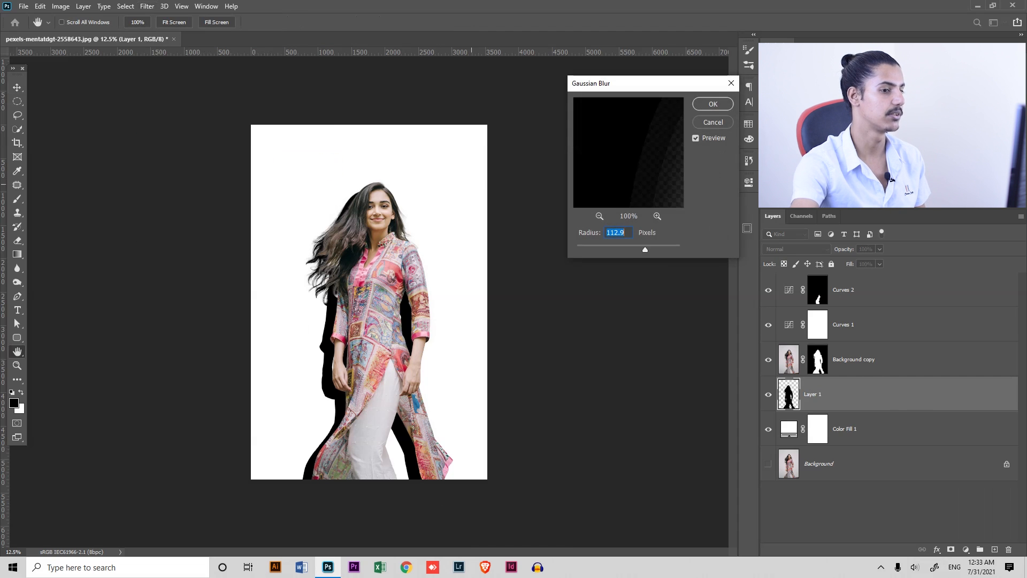
click(630, 249)
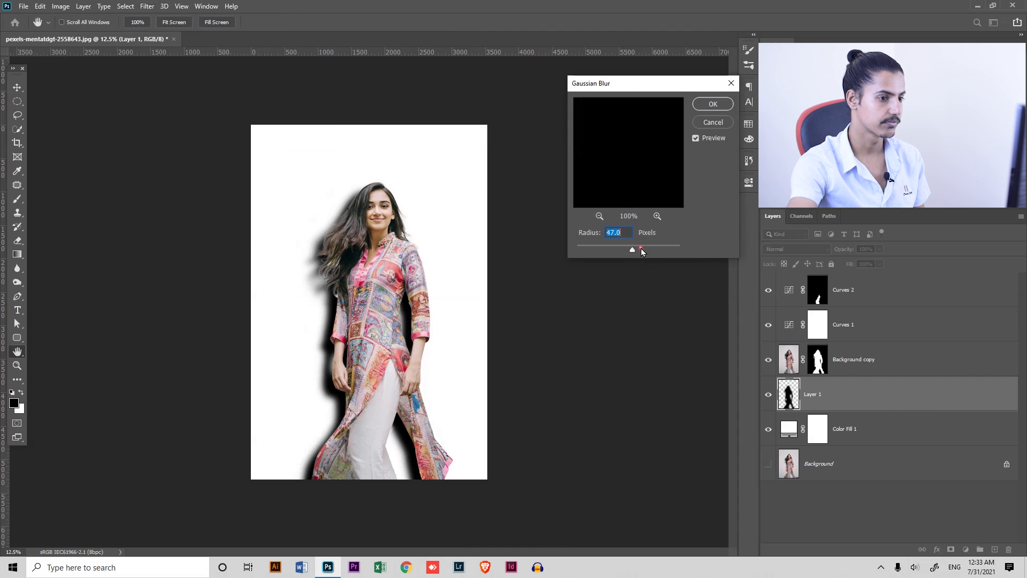
click(646, 250)
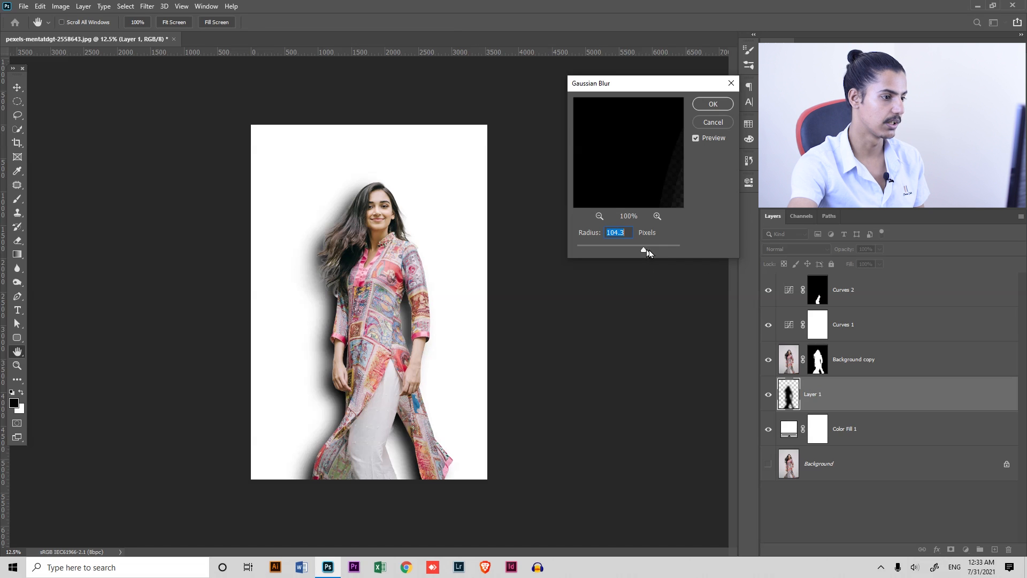
click(713, 105)
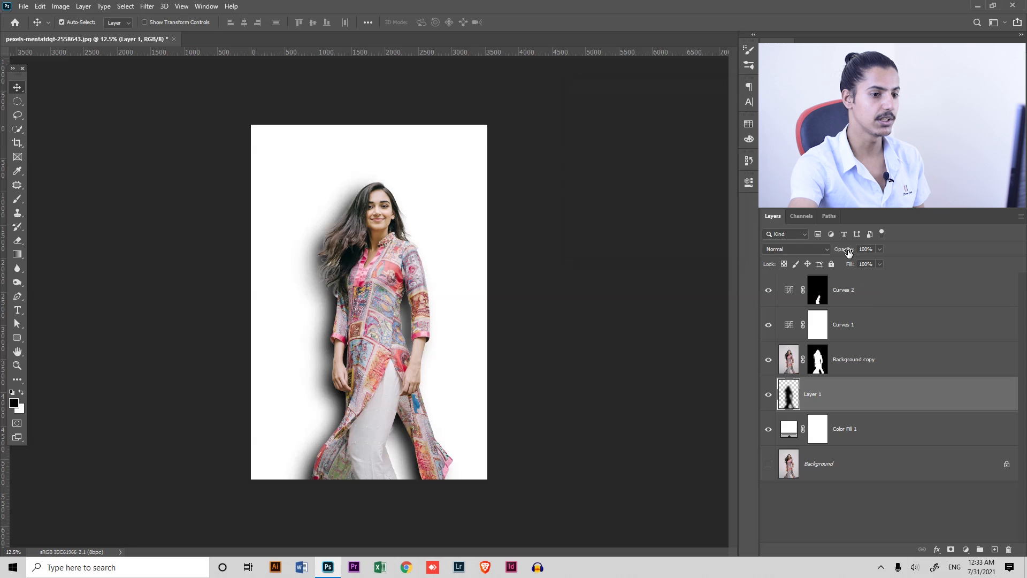
drag(830, 255, 819, 258)
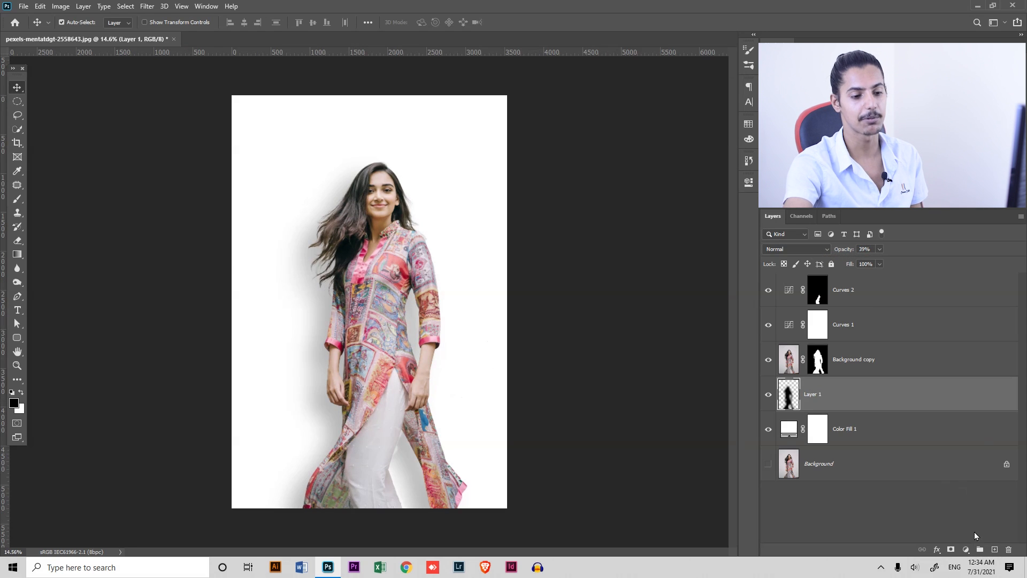
Add a mask to the shadow layer and paint black with a large soft brush to erase the shadow on the woman's right-hand side.
click(950, 548)
key(b)
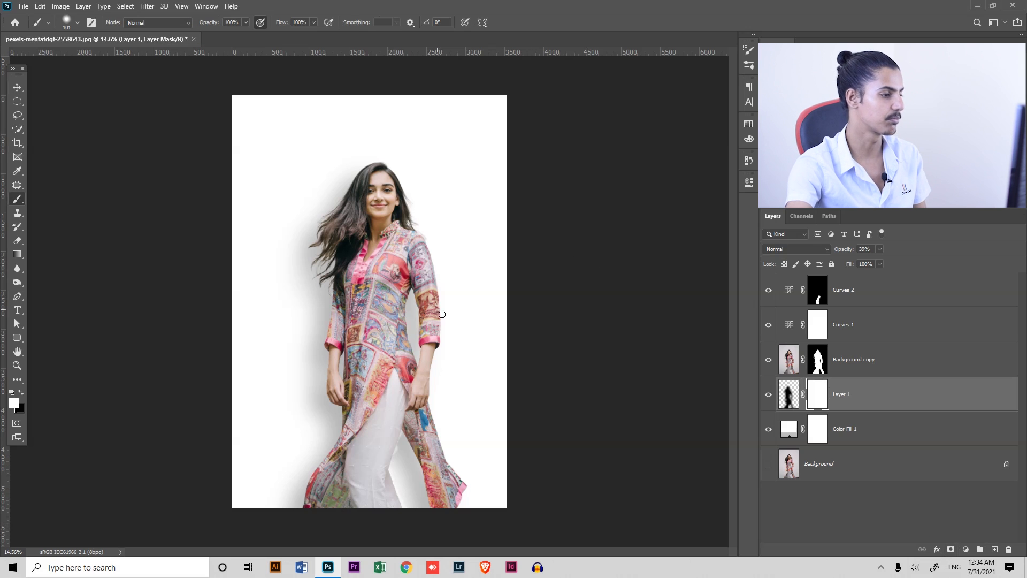
key(x)
drag(465, 330, 488, 331)
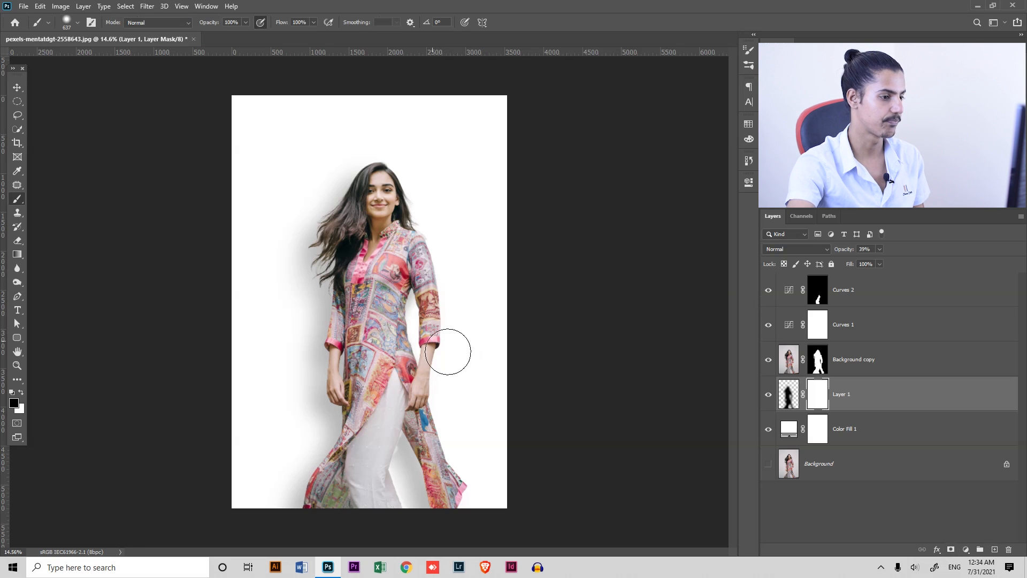
mouse_move(460, 438)
mouse_down()
mouse_move(433, 480)
mouse_move(458, 501)
mouse_move(464, 255)
mouse_move(391, 175)
mouse_up()
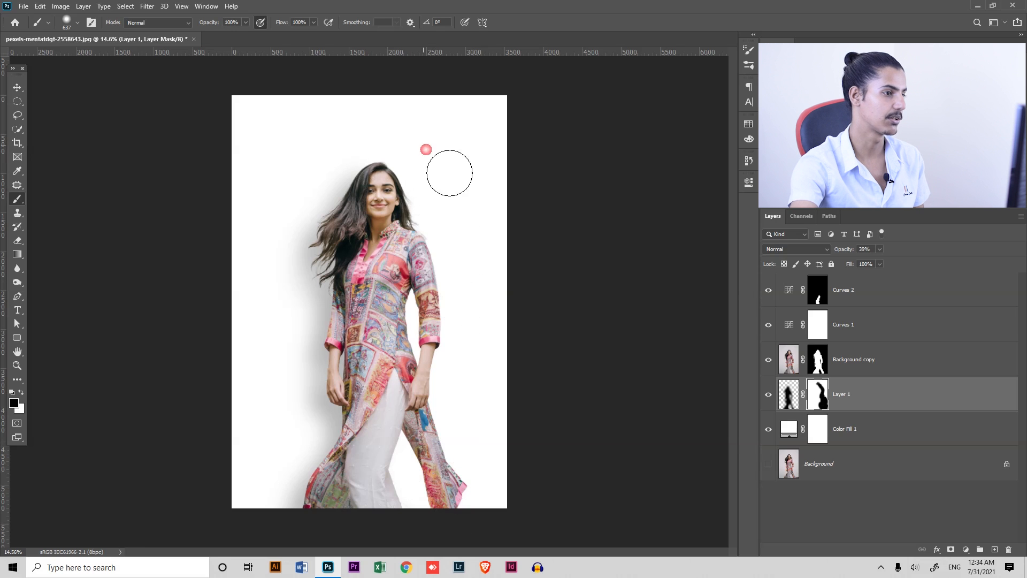
drag(442, 202, 457, 202)
Compare the image with the shadow layer hidden and shown, and set the shadow's opacity to 37%.
click(769, 396)
click(769, 395)
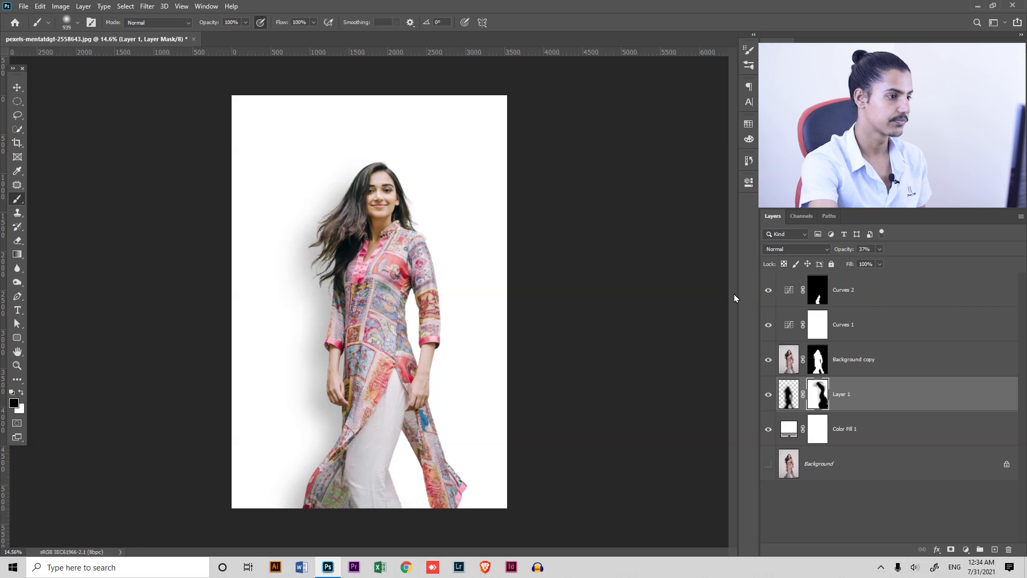
key(ctrl+minus)
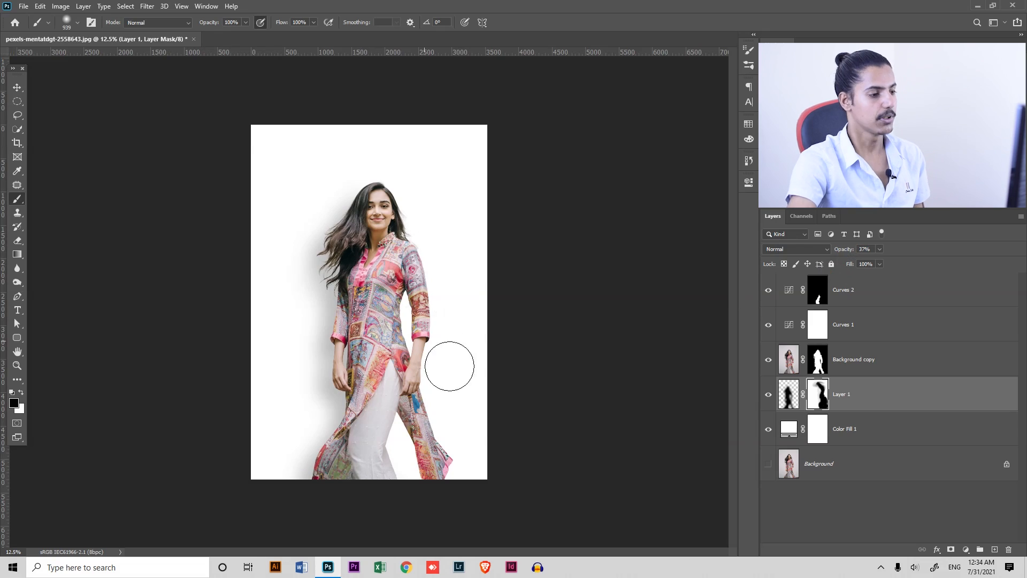
Examine the masked shadow and the edges of the woman's kurta and sleeves close up and from farther out.
drag(347, 226, 329, 209)
drag(435, 383, 440, 233)
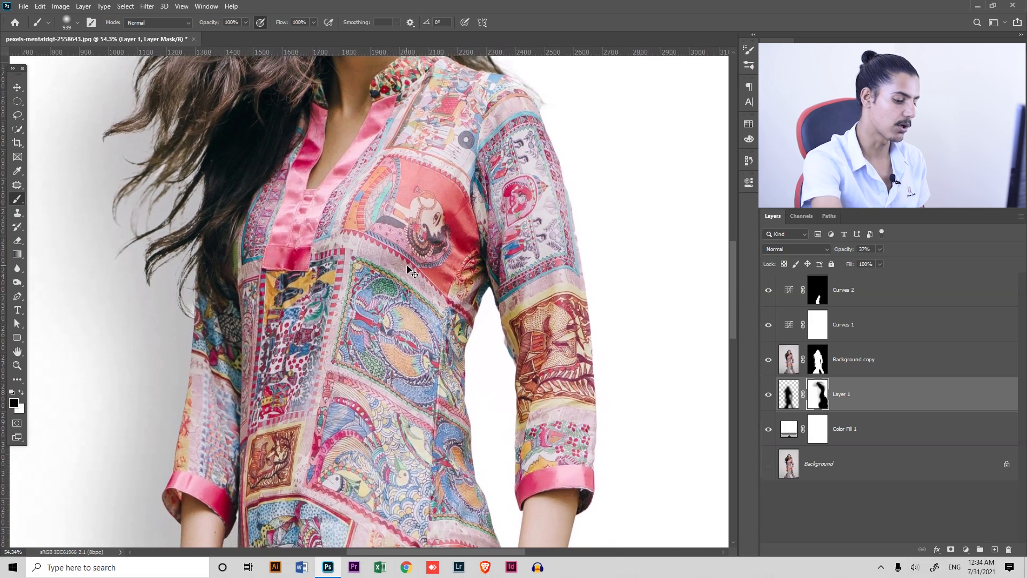
key(ctrl+minus)
key(ctrl+minus)
key(ctrl+minus)
drag(500, 339, 689, 478)
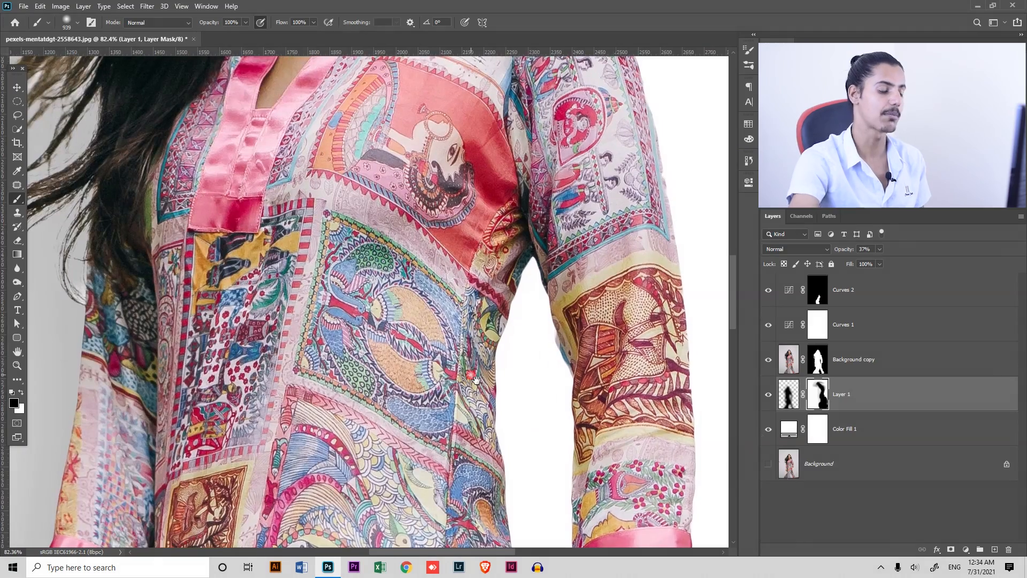
key(ctrl+minus)
key(ctrl+minus)
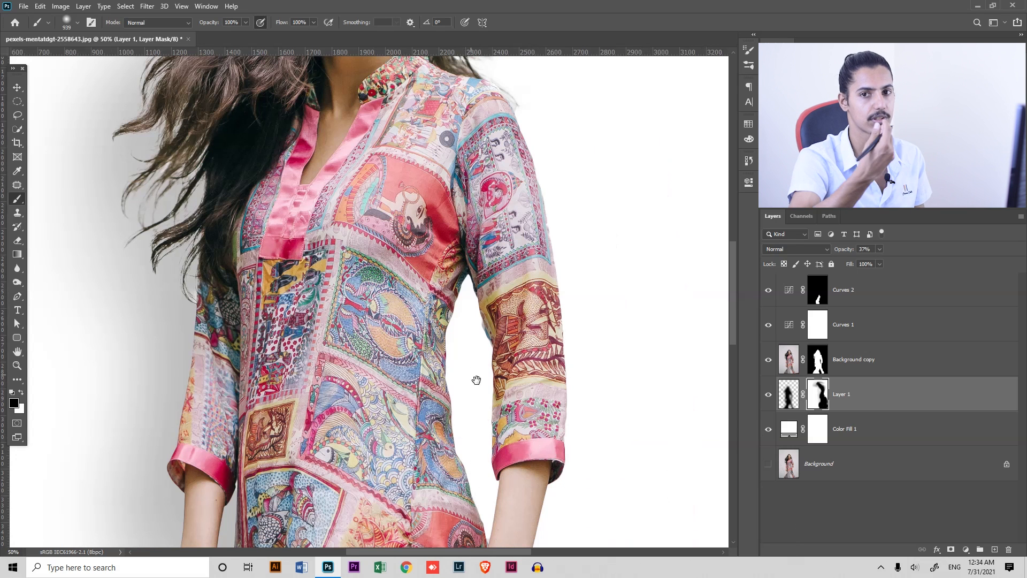
key(ctrl+minus)
key(ctrl+minus)
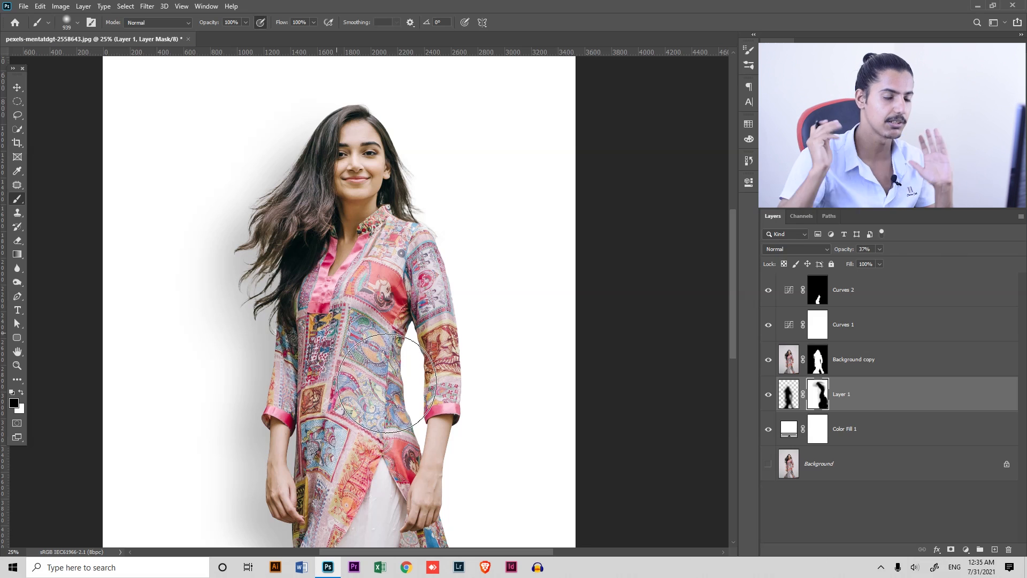
Soften the cutout edges along the woman's sleeve and kurta with the Blur tool on the Background copy layer.
click(791, 362)
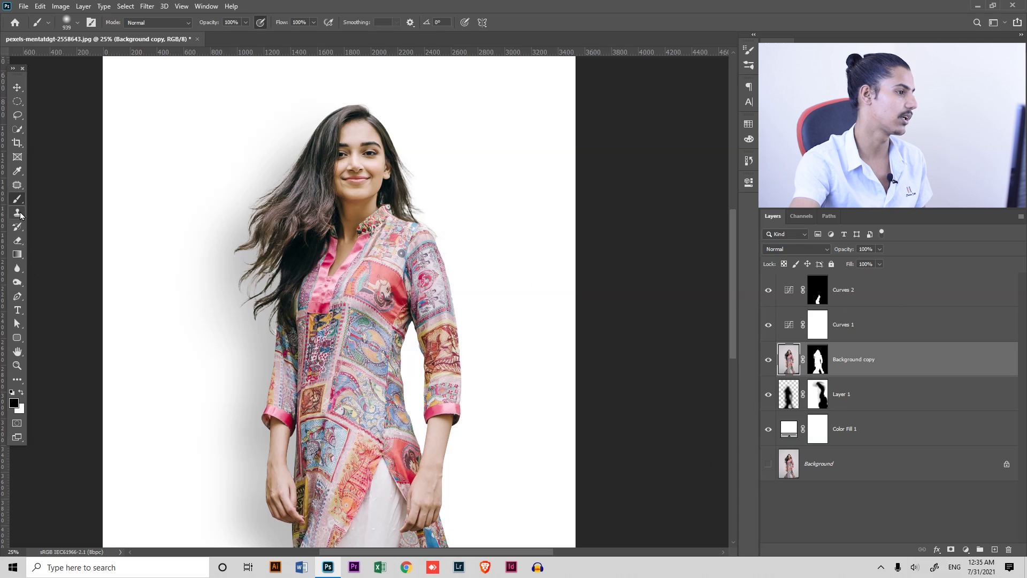
click(18, 270)
drag(376, 155, 392, 155)
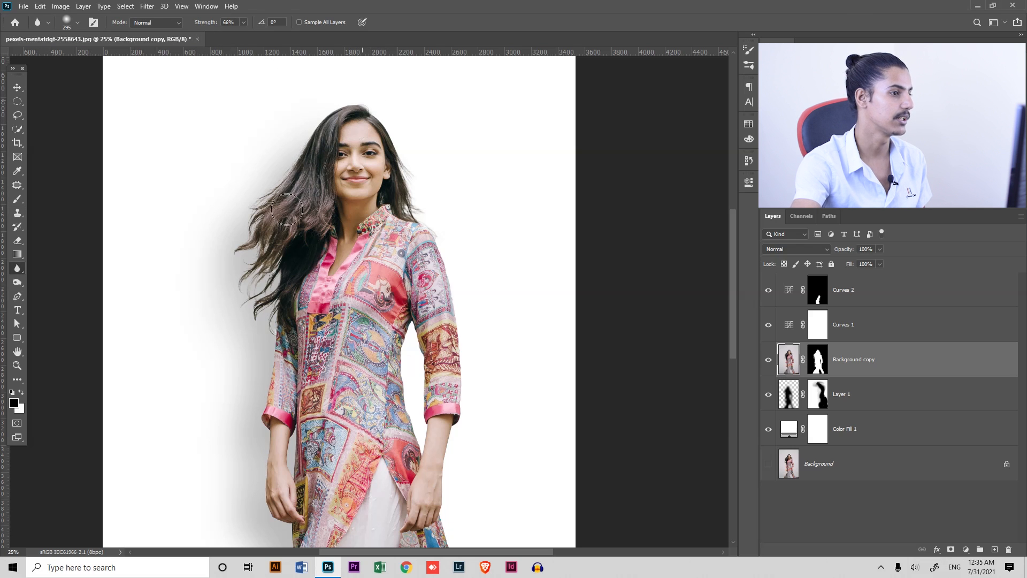
drag(396, 210, 508, 262)
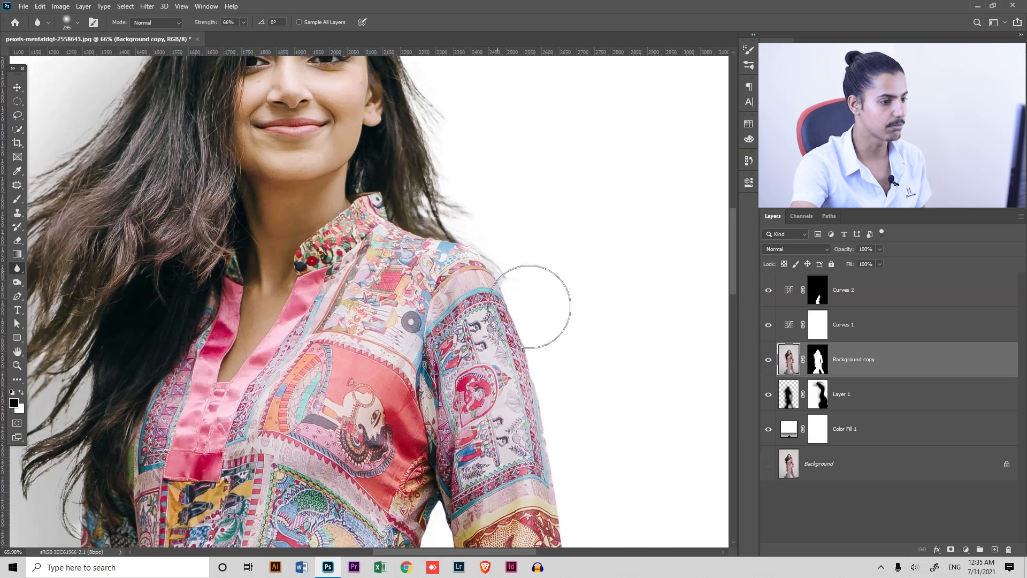
drag(588, 421, 503, 256)
drag(495, 345, 481, 155)
drag(437, 486, 449, 172)
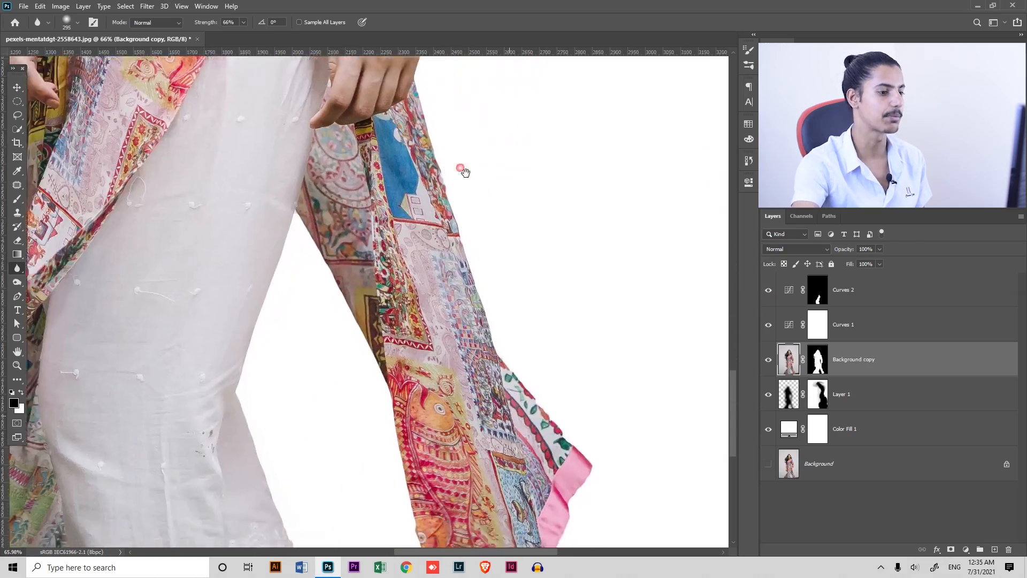
drag(572, 448, 645, 374)
drag(332, 257, 696, 364)
drag(438, 118, 321, 344)
drag(315, 182, 290, 376)
drag(327, 427, 411, 320)
Paint black with a small brush on the Background copy mask to remove leftover background between her hand and the kurta.
drag(674, 265, 678, 269)
click(818, 361)
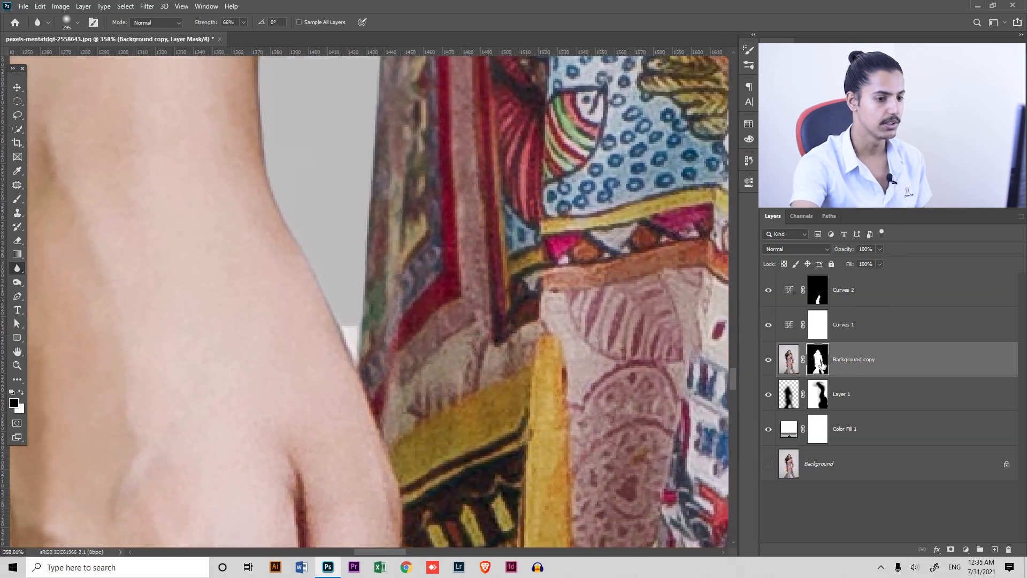
drag(435, 371, 454, 385)
key(b)
mouse_move(374, 339)
mouse_down()
mouse_move(326, 335)
mouse_move(252, 354)
mouse_up()
drag(415, 319, 305, 319)
drag(471, 334, 185, 355)
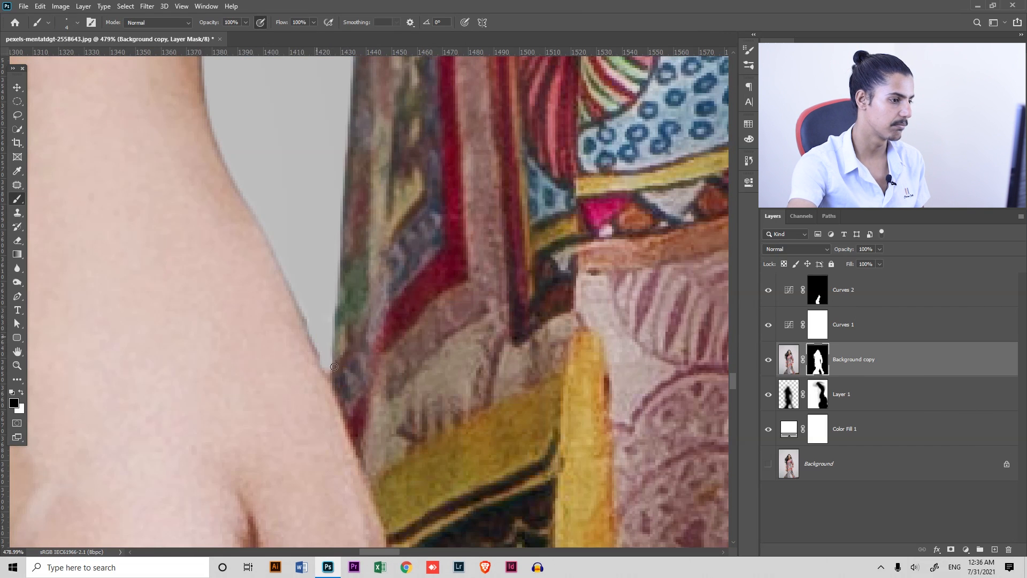
key(ctrl+0)
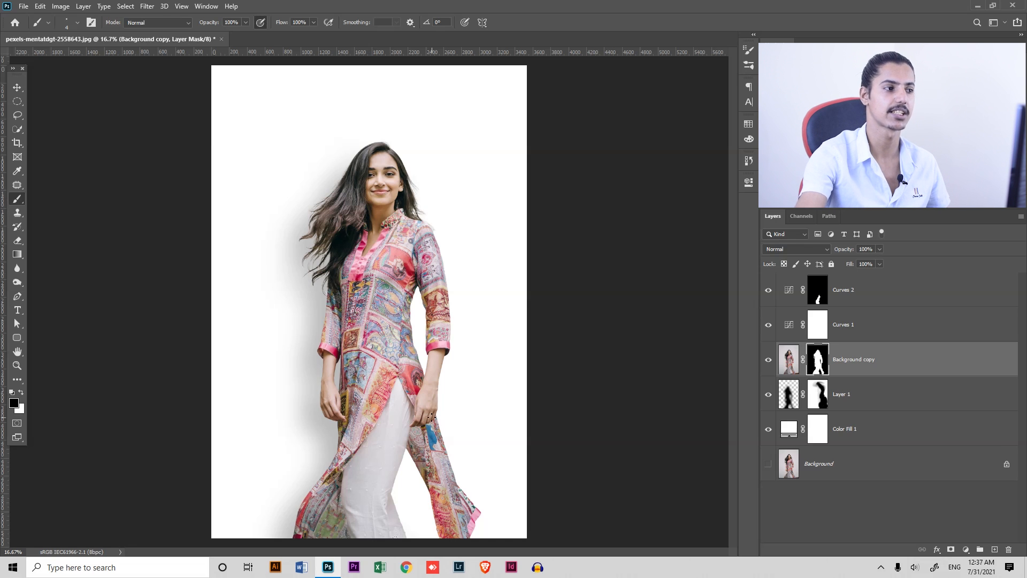
Add a new layer above the white Color Fill layer and fill it with the Clouds render filter.
click(945, 430)
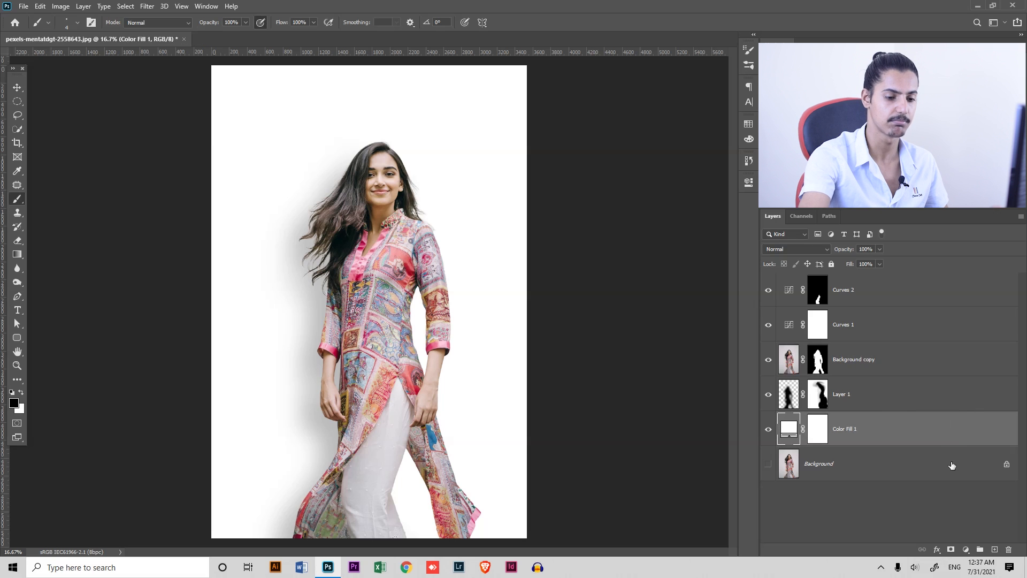
click(994, 549)
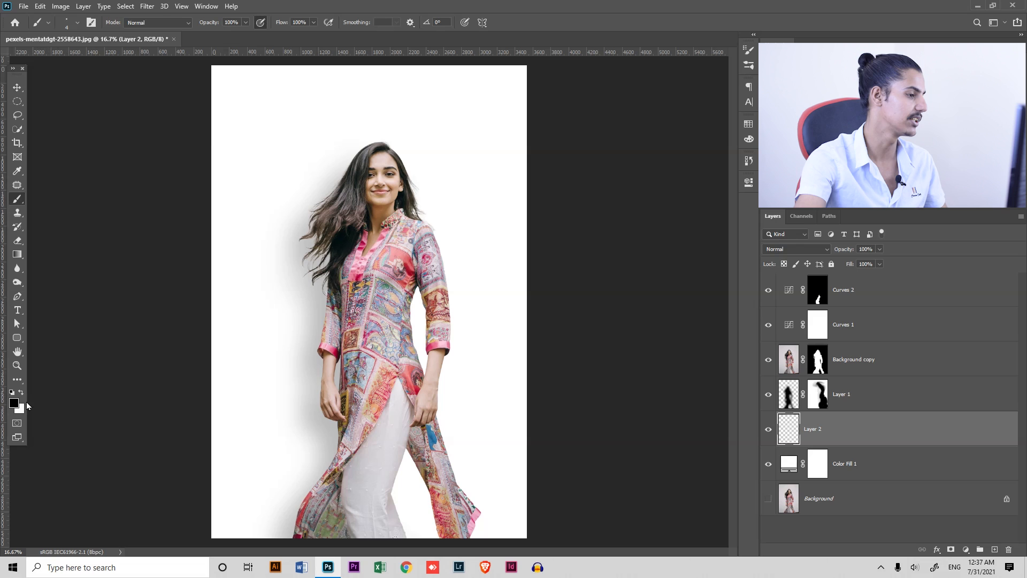
click(153, 10)
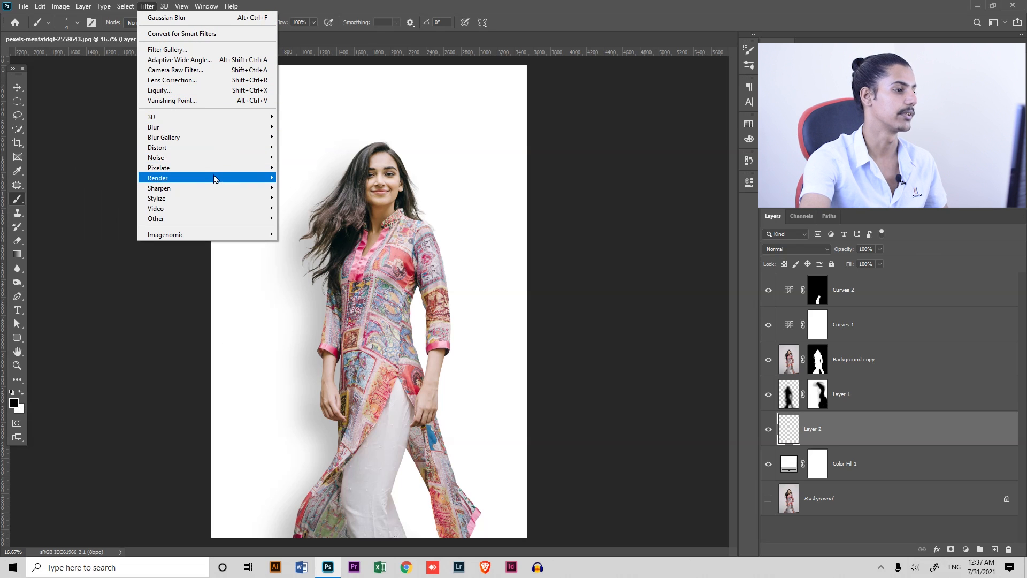
mouse_move(214, 179)
click(89, 213)
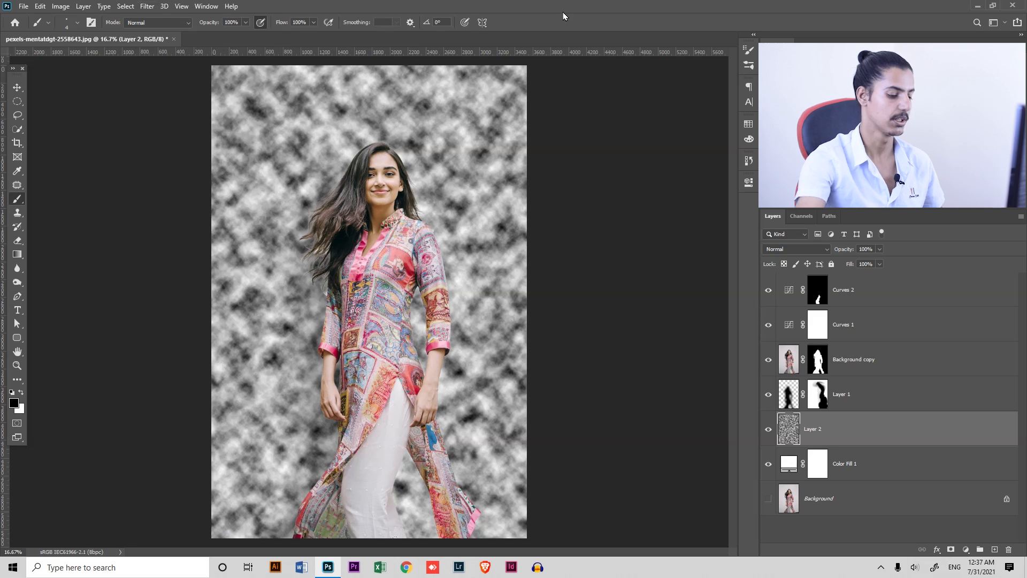
Raise the contrast of the clouds layer with Levels, leaving scattered black patches on white.
key(ctrl+l)
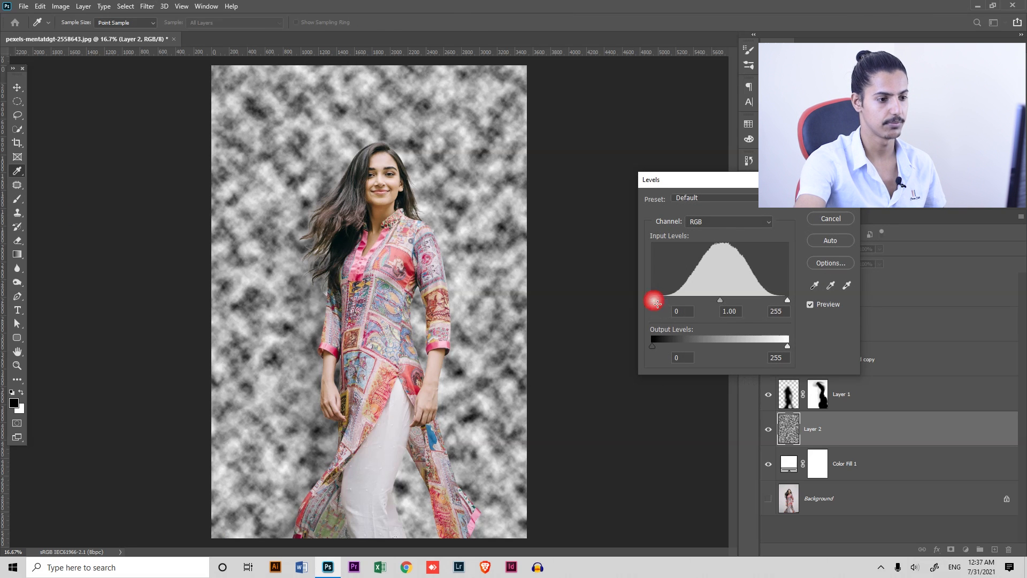
drag(657, 302, 683, 301)
drag(786, 303, 718, 299)
key(Return)
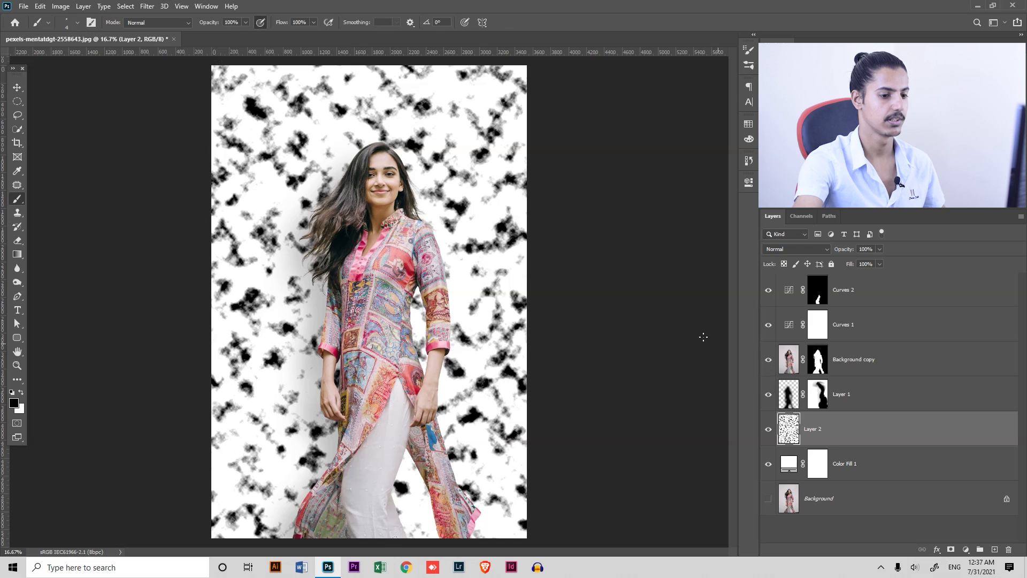
Soften the cloud patches with a Gaussian Blur and lower the layer's opacity to 4%.
click(147, 6)
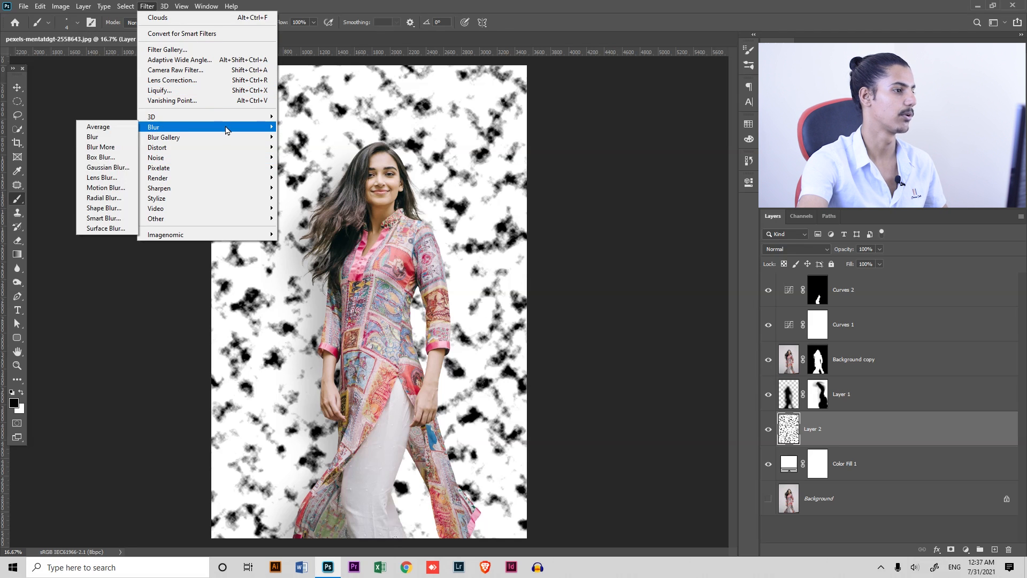
click(112, 168)
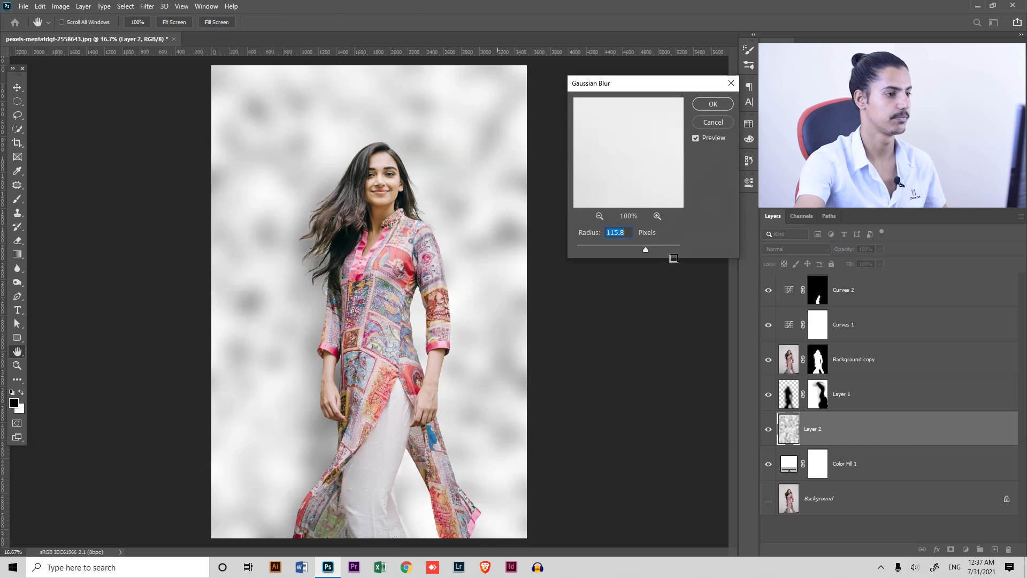
click(713, 105)
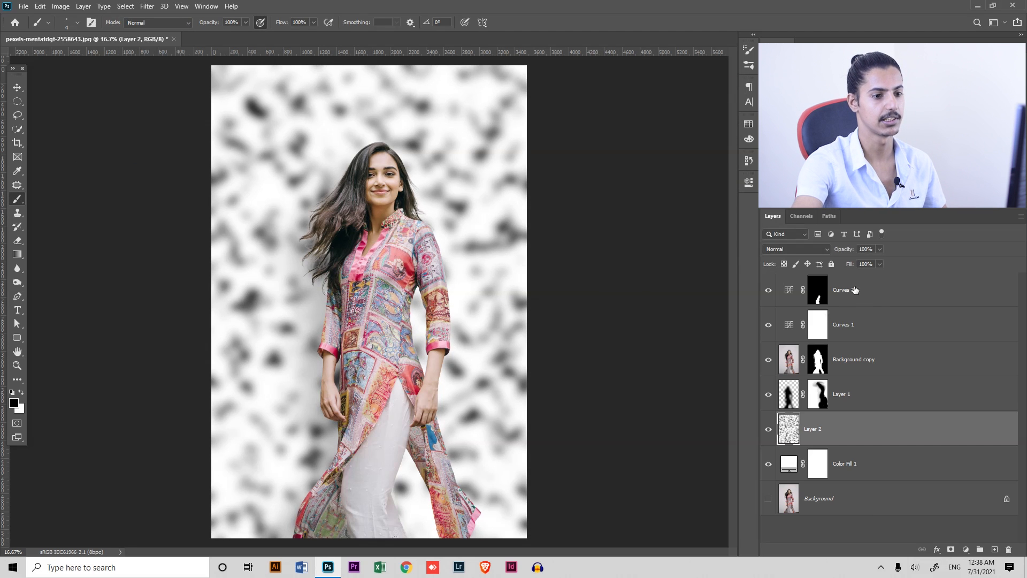
drag(834, 255, 797, 260)
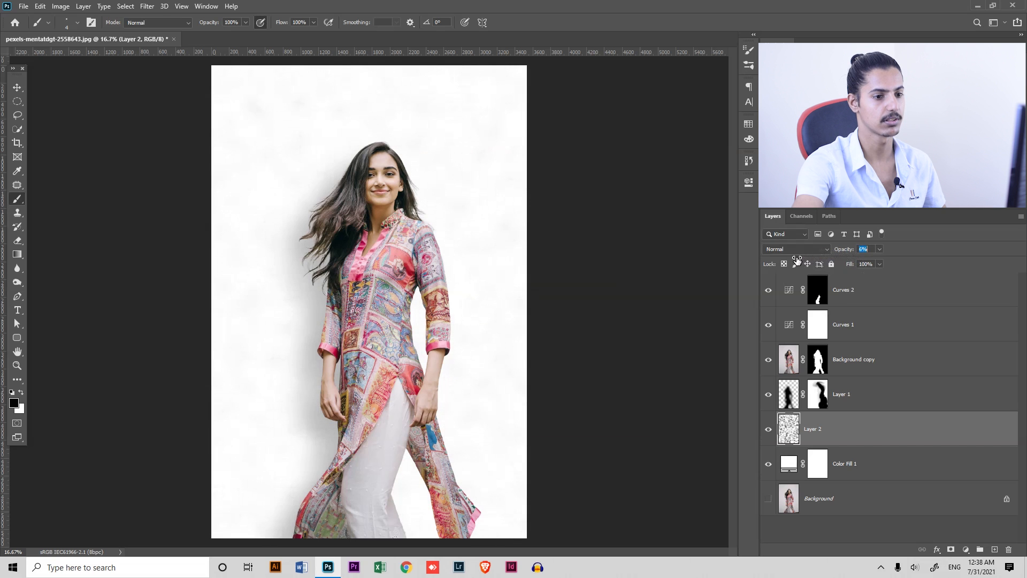
drag(844, 256, 850, 255)
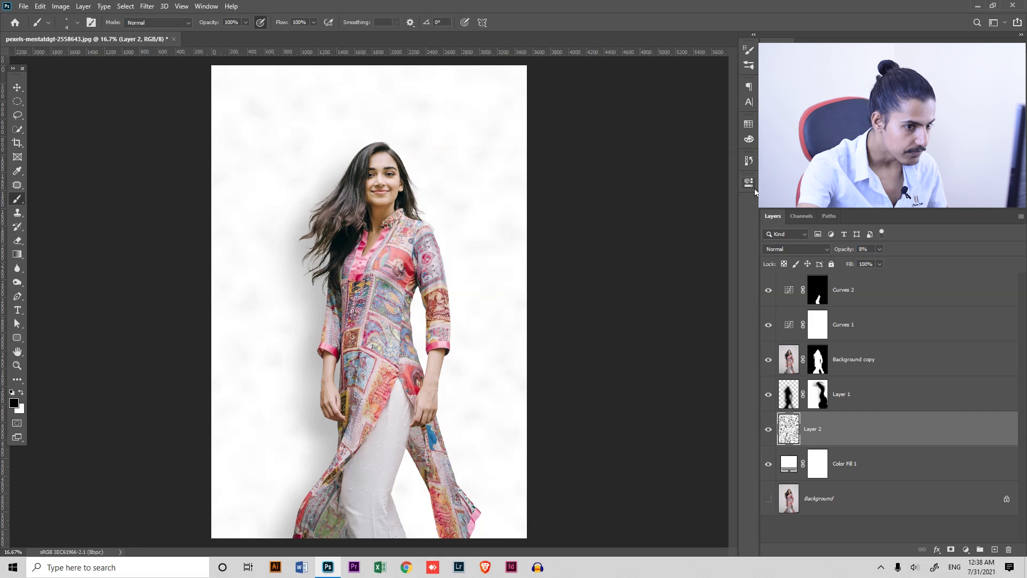
click(865, 249)
text(4)
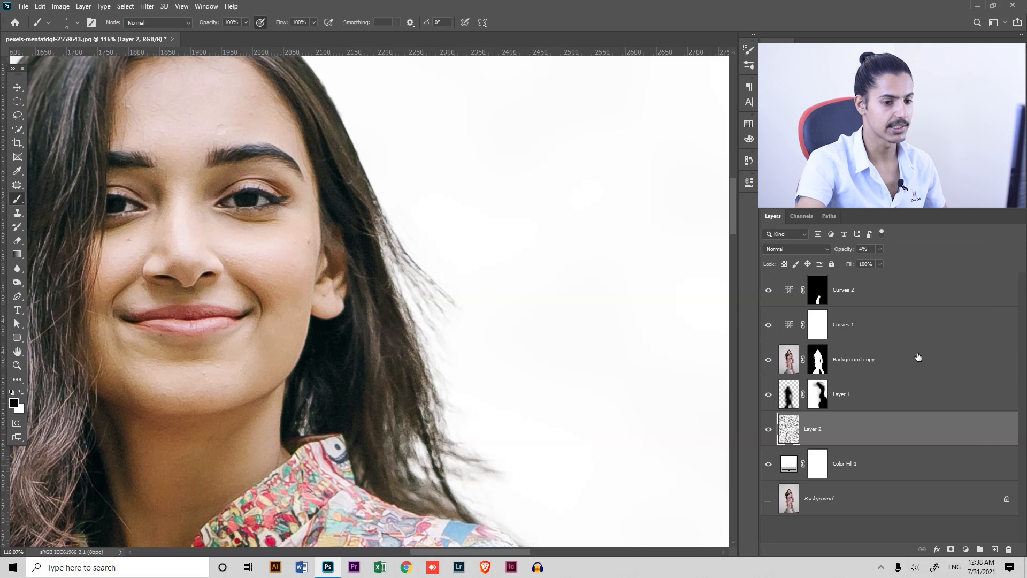
Convert the clouds layer to a smart object and add 139.46% uniform noise to it.
right_click(972, 428)
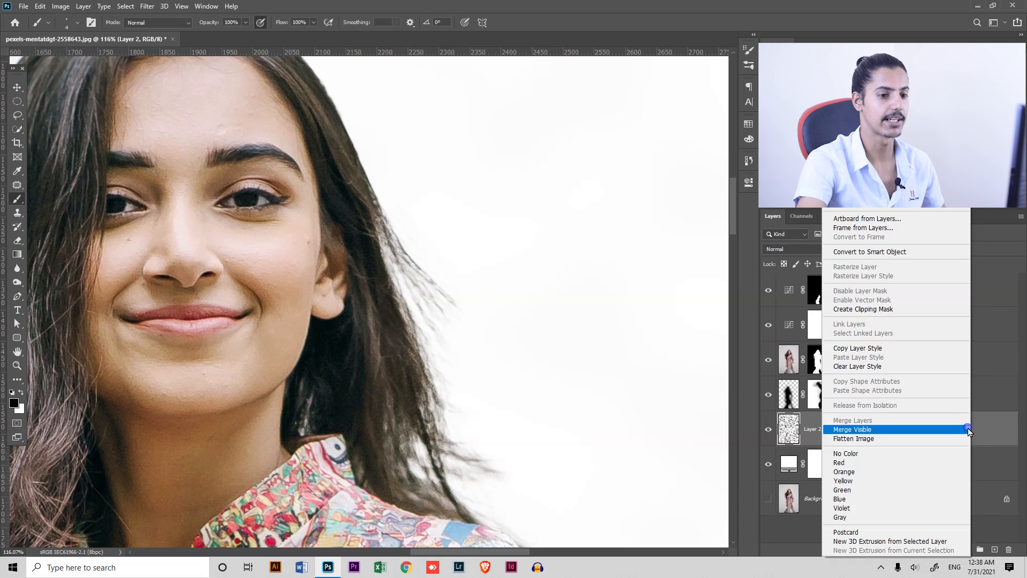
click(909, 252)
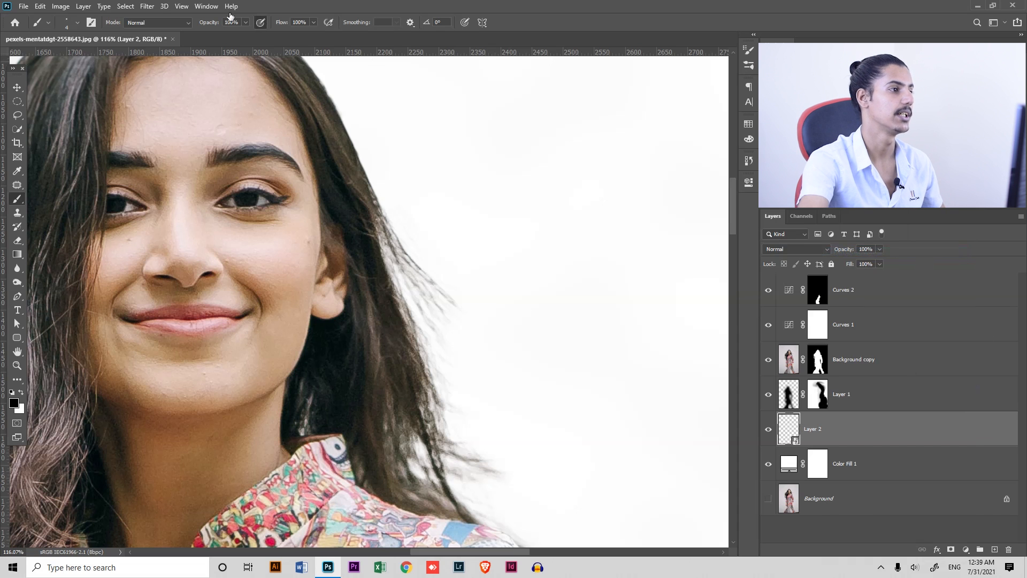
click(147, 6)
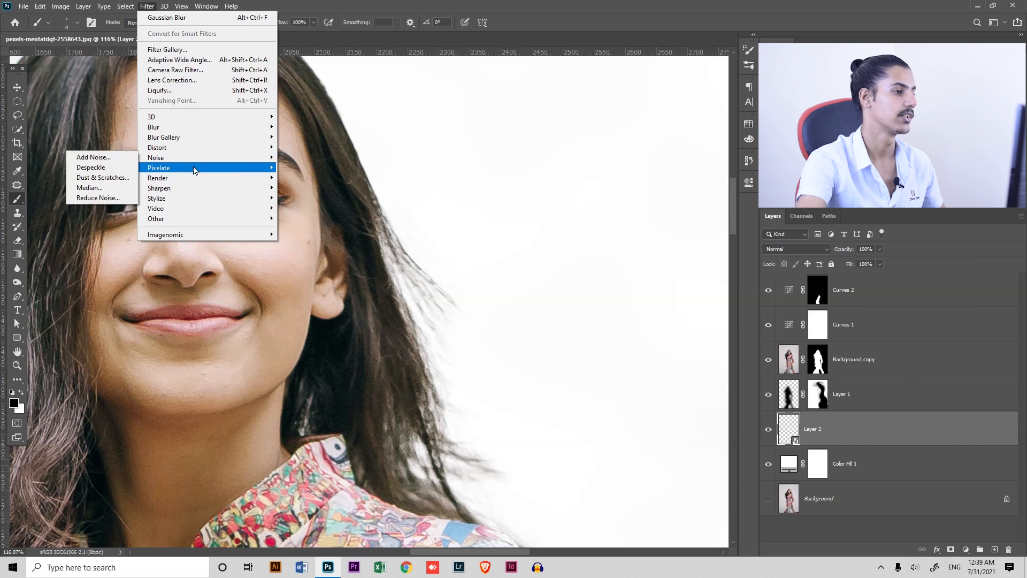
mouse_move(187, 159)
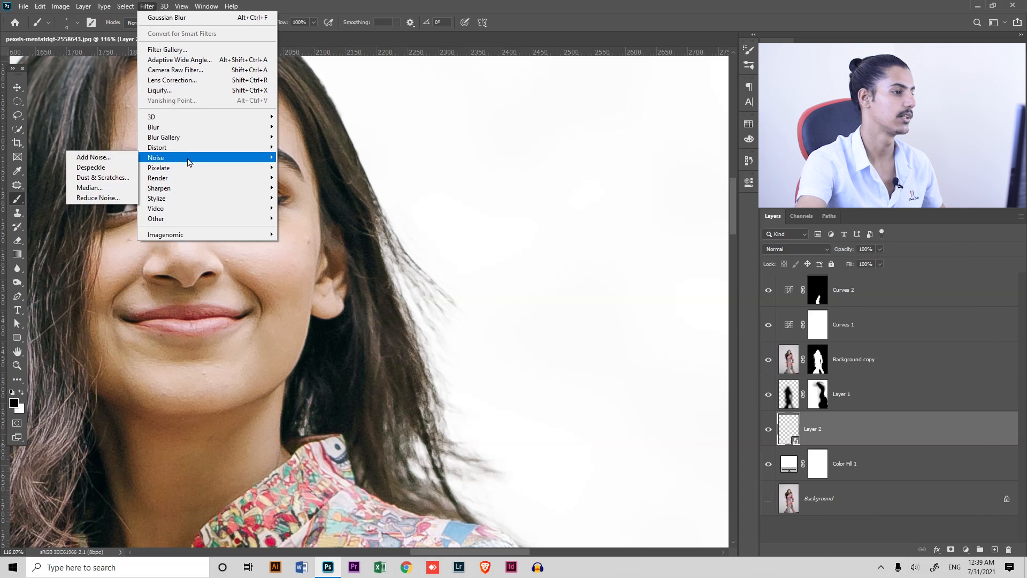
click(106, 161)
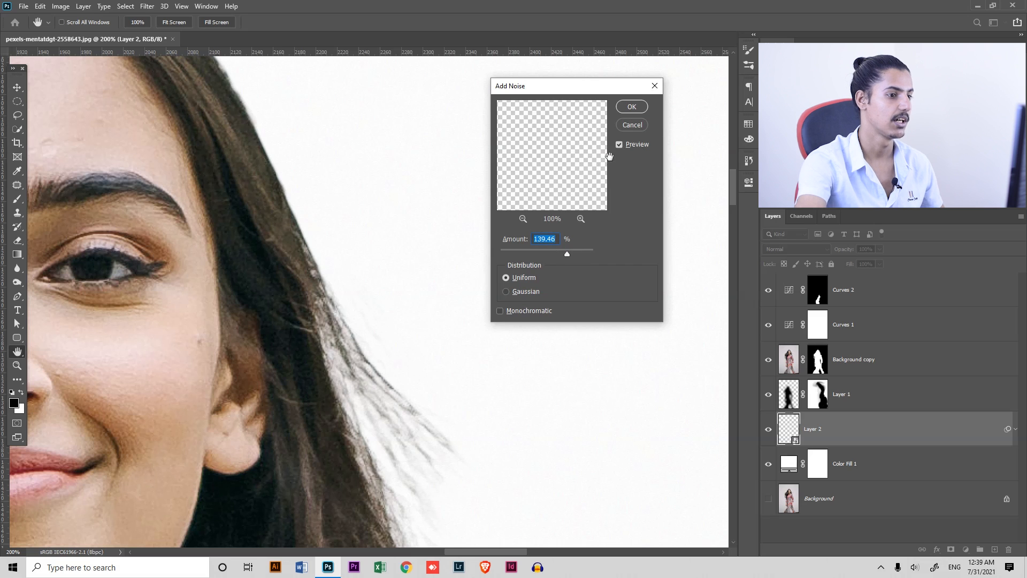
mouse_move(592, 86)
mouse_down()
mouse_move(619, 92)
mouse_move(610, 91)
mouse_up()
click(653, 107)
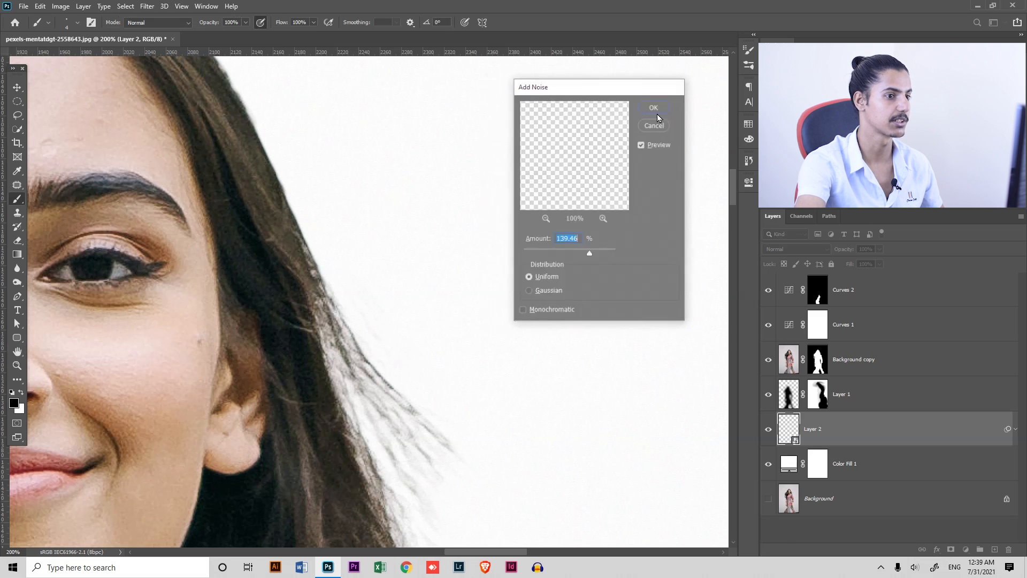
Compare the background with the noisy clouds layer hidden and shown, and check the whole image.
click(768, 429)
click(773, 433)
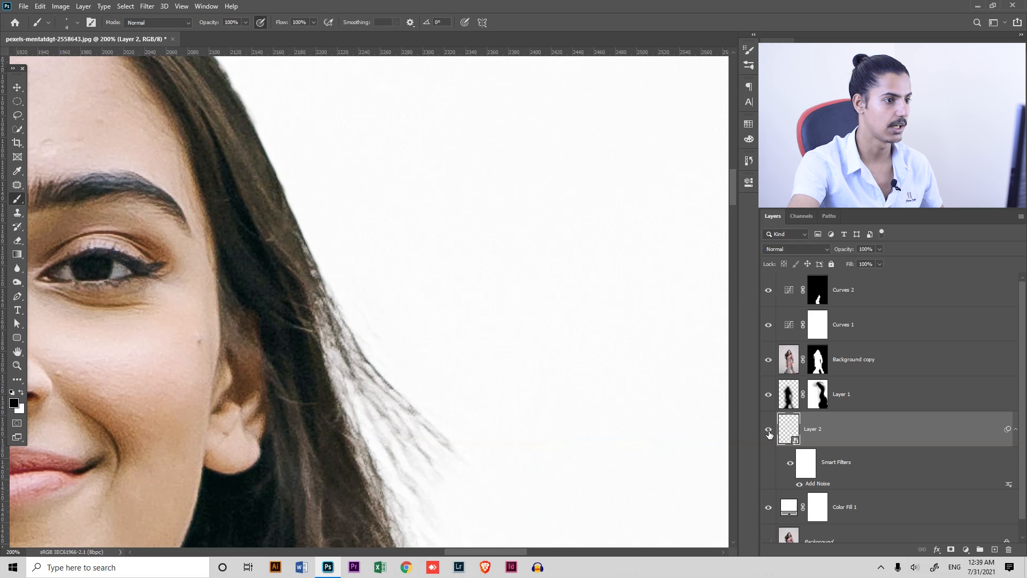
click(770, 433)
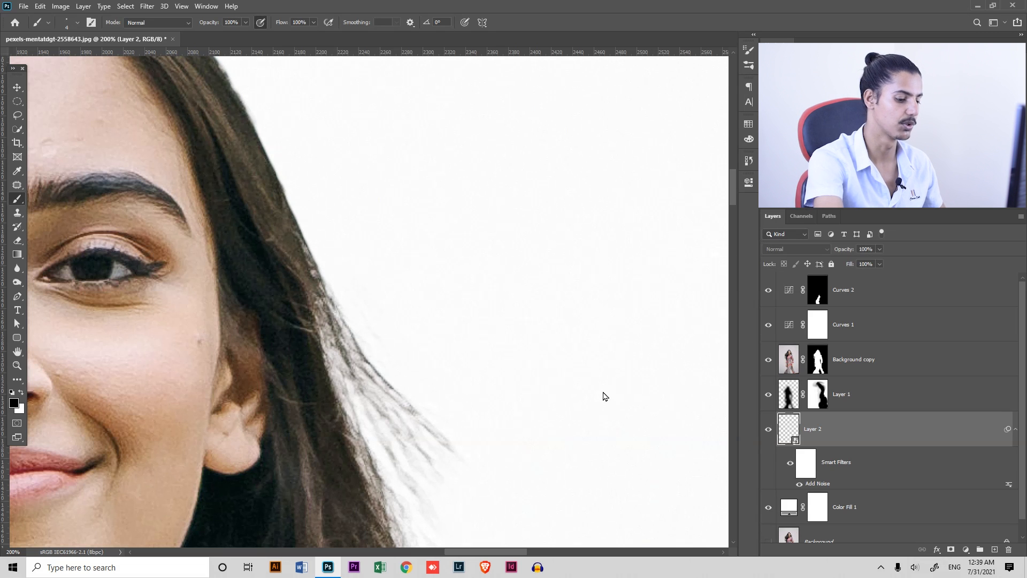
key(ctrl+0)
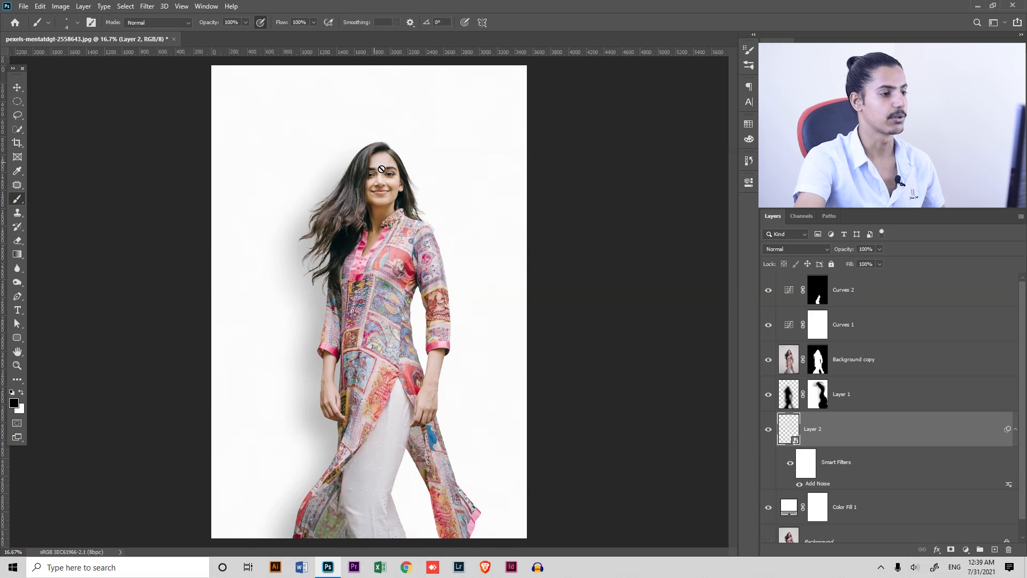
drag(382, 206, 397, 317)
key(ctrl+0)
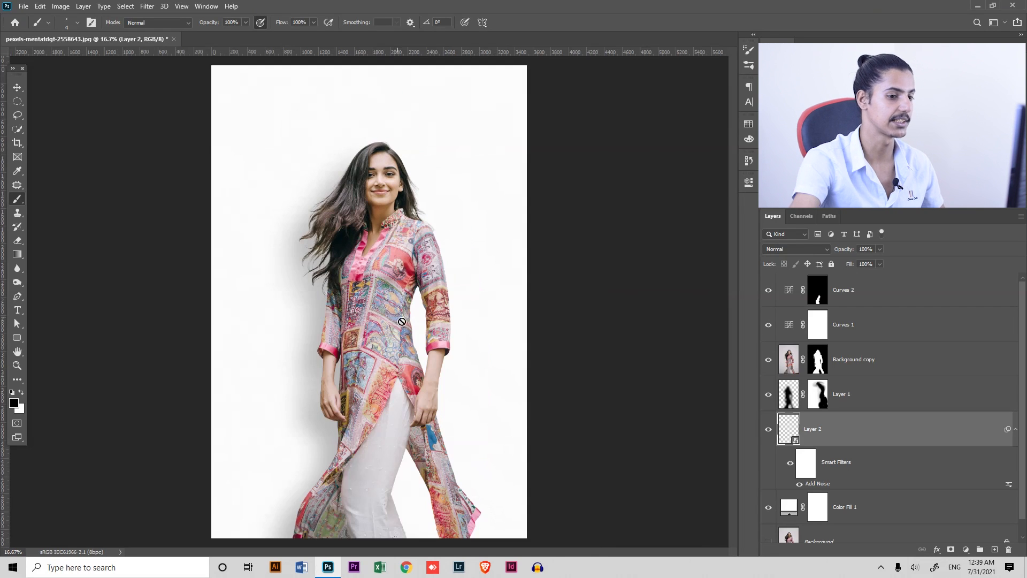
Add a Vibrance adjustment layer above the Background copy layer and set its vibrance to +52.
click(949, 364)
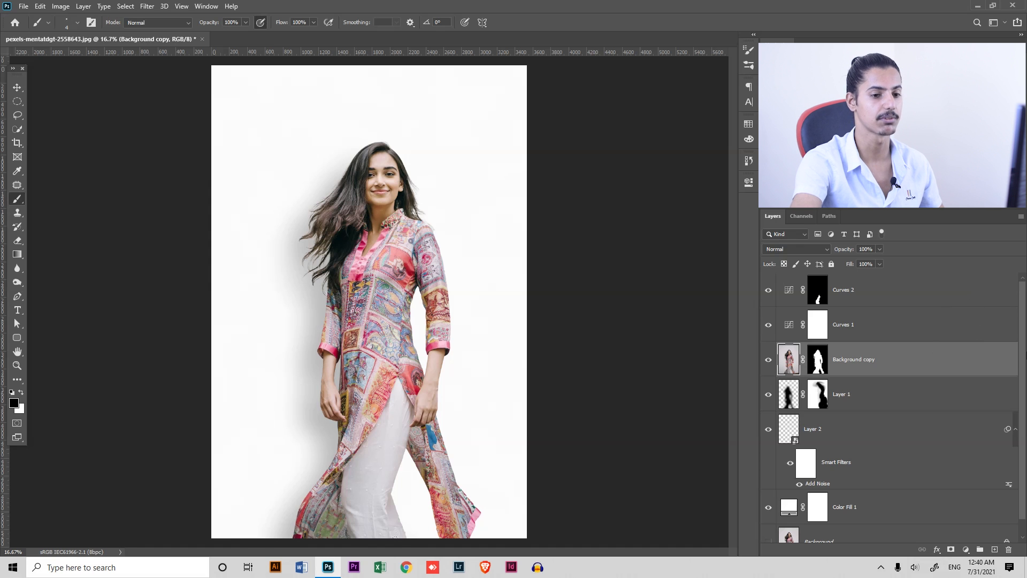
click(966, 549)
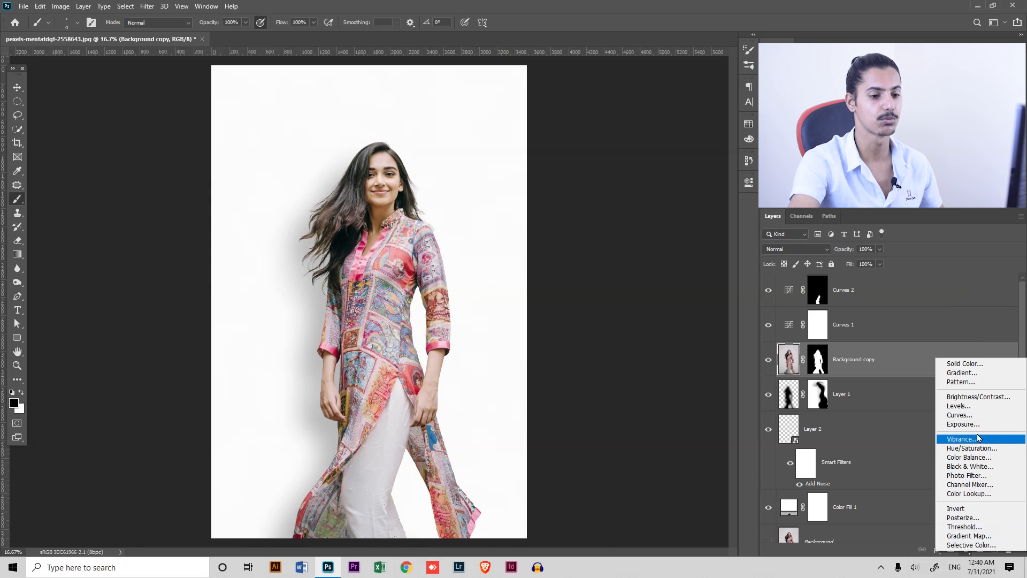
click(969, 439)
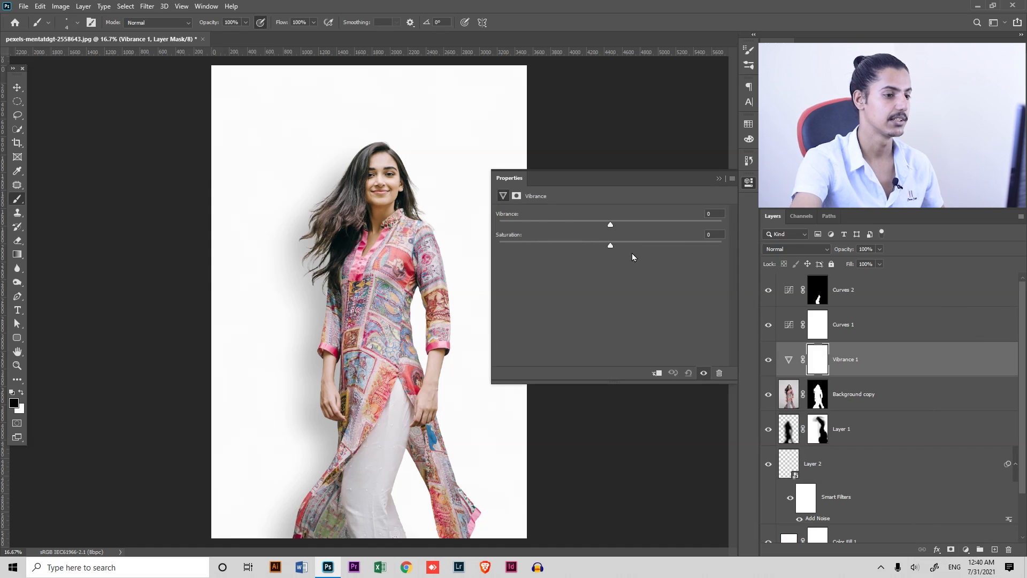
drag(665, 224, 674, 224)
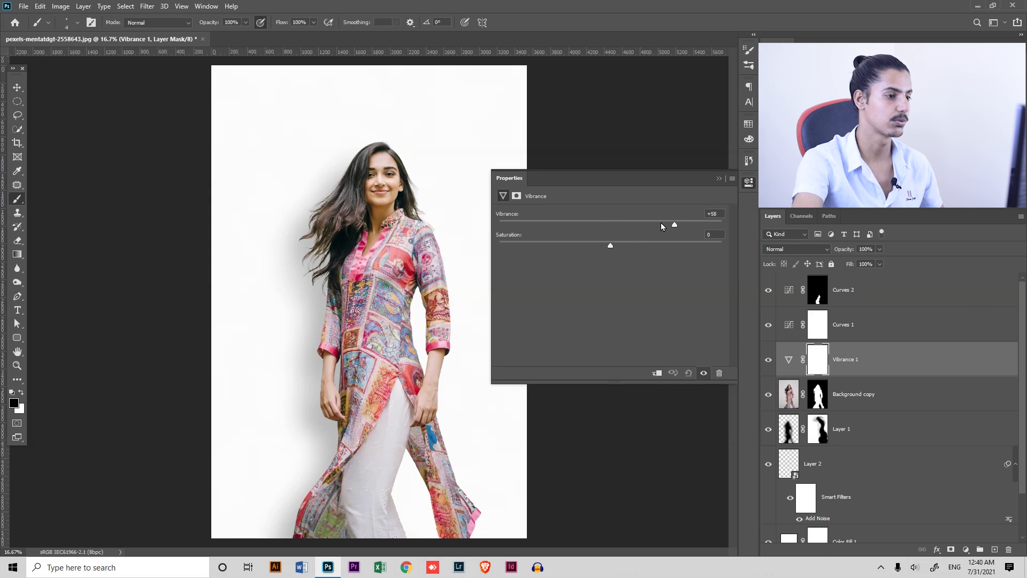
drag(671, 229, 668, 229)
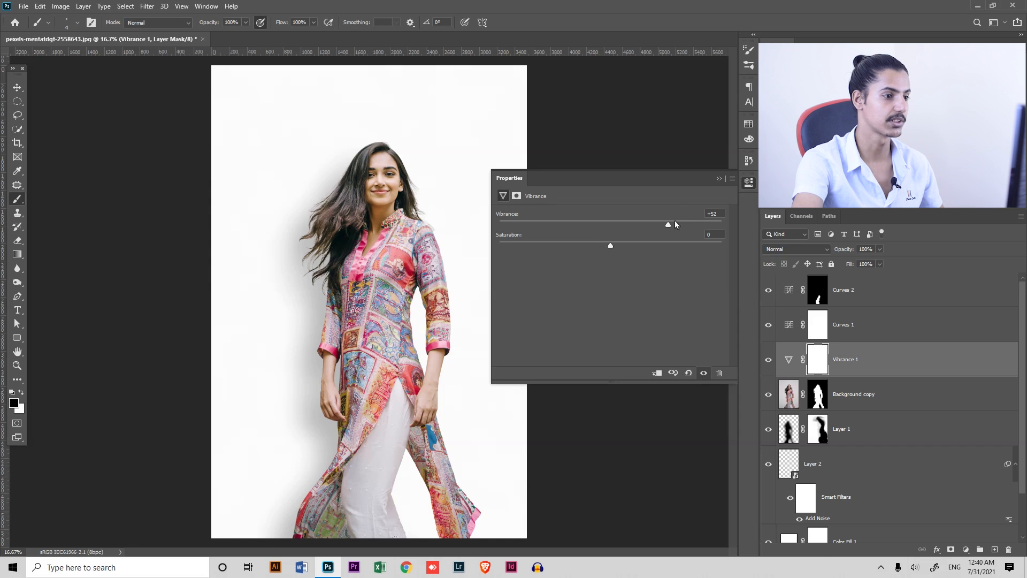
click(719, 178)
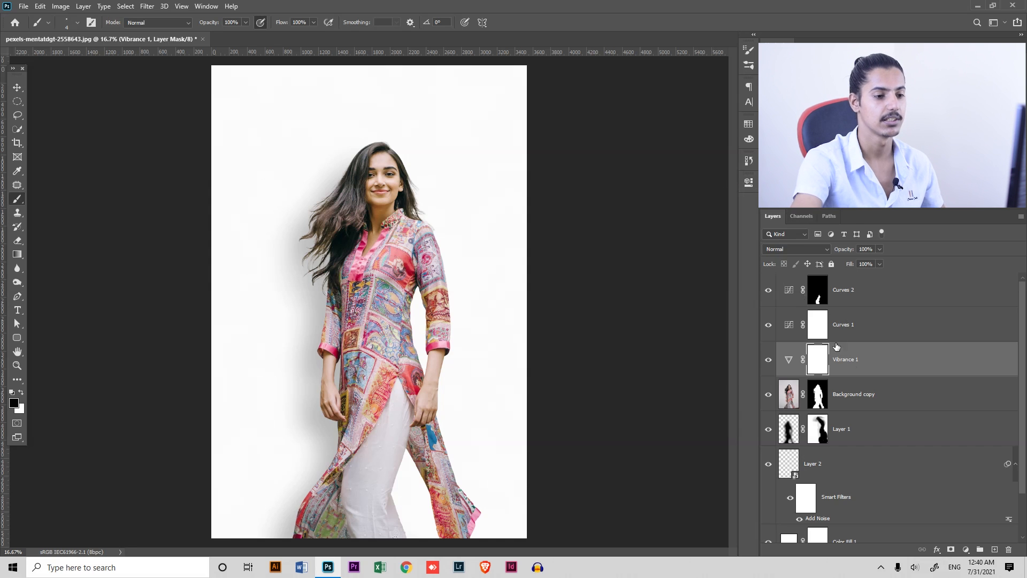
Compare the image with the Vibrance adjustment layer hidden and shown.
click(769, 360)
click(768, 361)
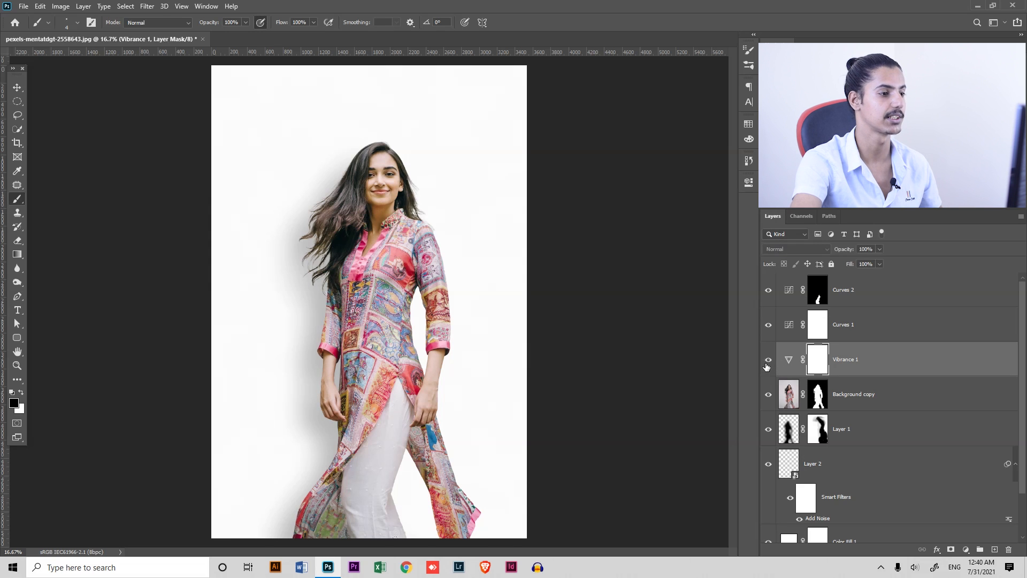
Add a Curves adjustment layer above the Vibrance layer, raise the midtones of the RGB curve, and invert its mask to black.
click(966, 549)
click(980, 412)
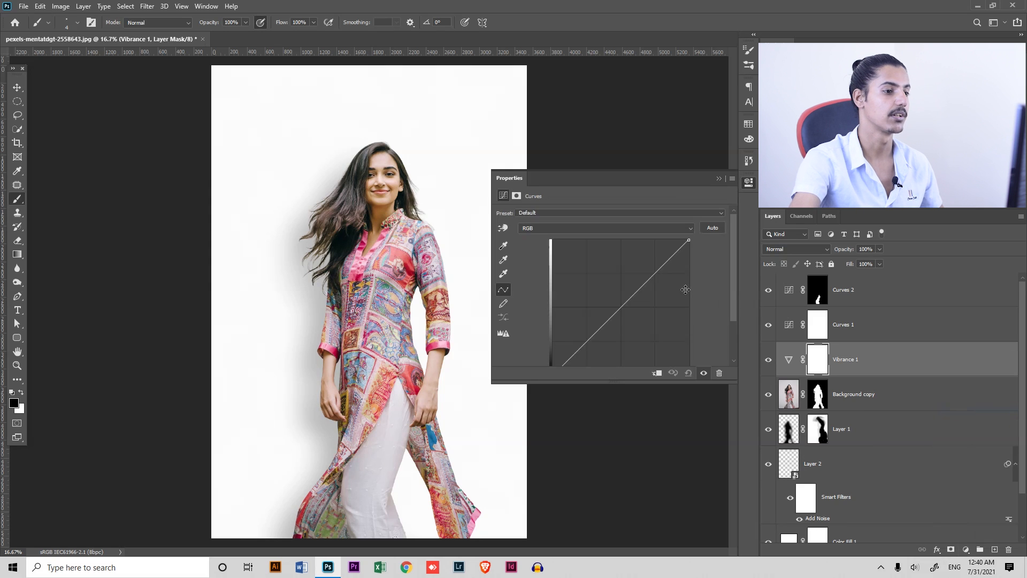
click(617, 302)
drag(622, 304, 613, 299)
key(ctrl+i)
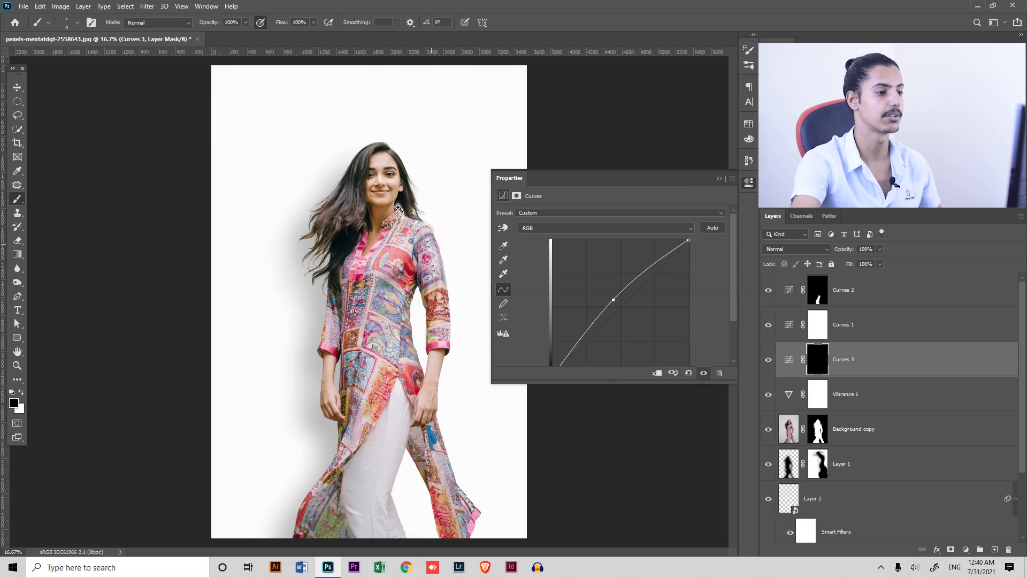
Paint white on the new Curves layer's mask over the woman's neck and upper chest to brighten that skin.
mouse_move(397, 187)
mouse_down()
mouse_move(426, 188)
mouse_move(428, 230)
mouse_move(403, 228)
mouse_move(424, 226)
mouse_up()
key(x)
mouse_move(366, 326)
mouse_down()
mouse_move(331, 406)
mouse_move(375, 334)
mouse_move(353, 302)
mouse_move(337, 297)
mouse_move(329, 402)
mouse_move(346, 303)
mouse_up()
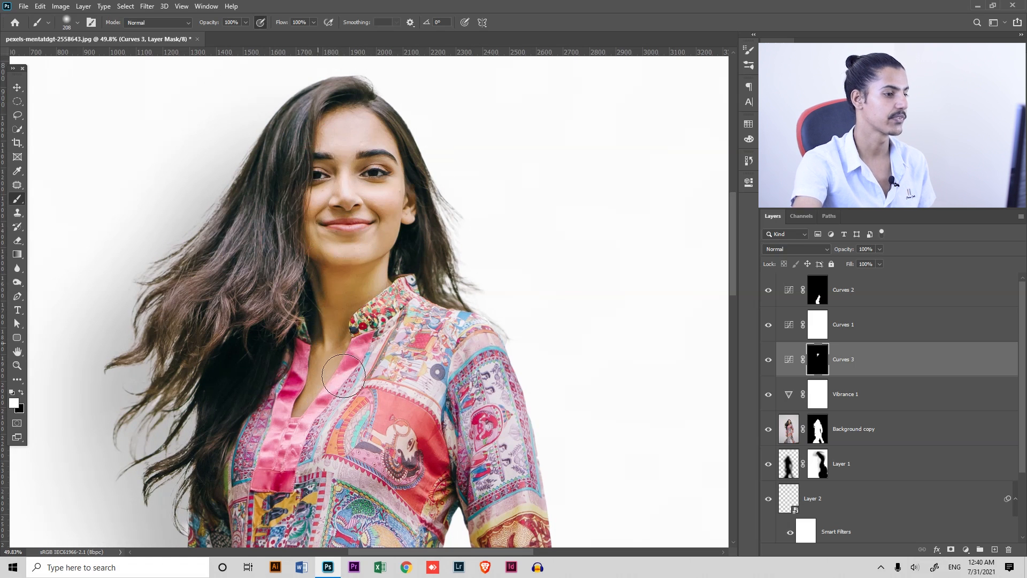
Add a Hue/Saturation adjustment layer above it with saturation at -12 and invert its mask to black.
click(965, 550)
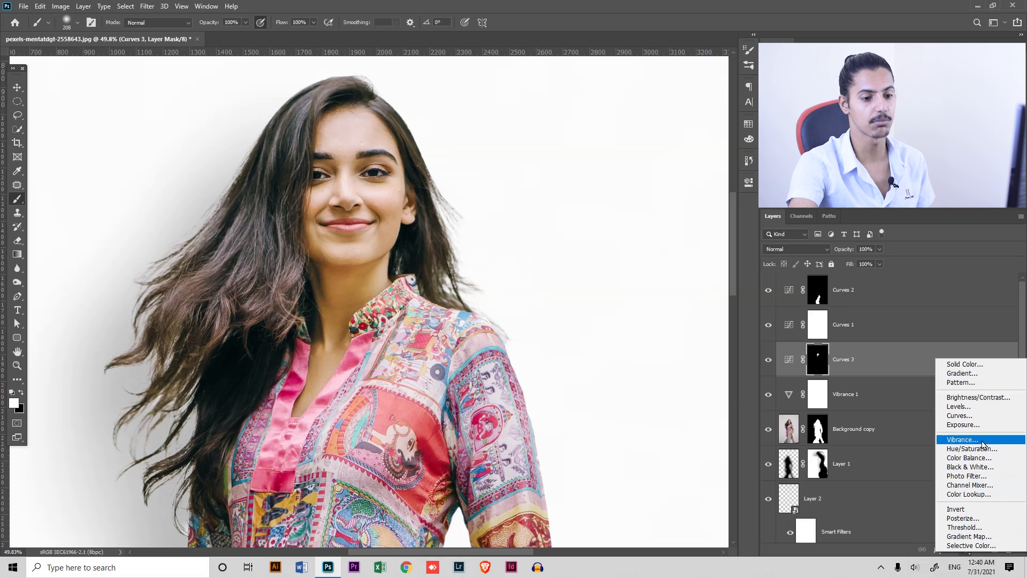
click(957, 451)
drag(610, 275, 599, 276)
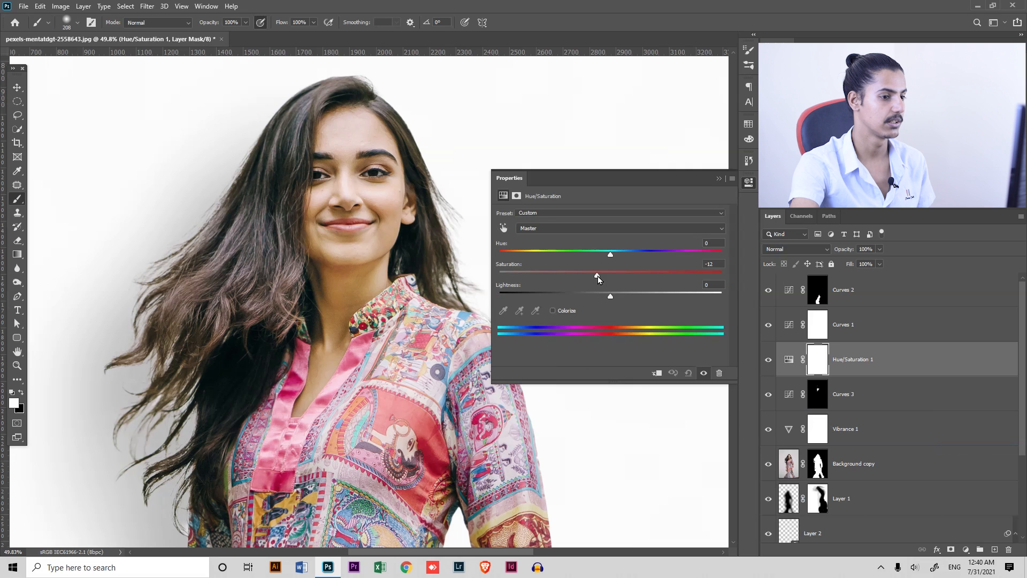
click(719, 180)
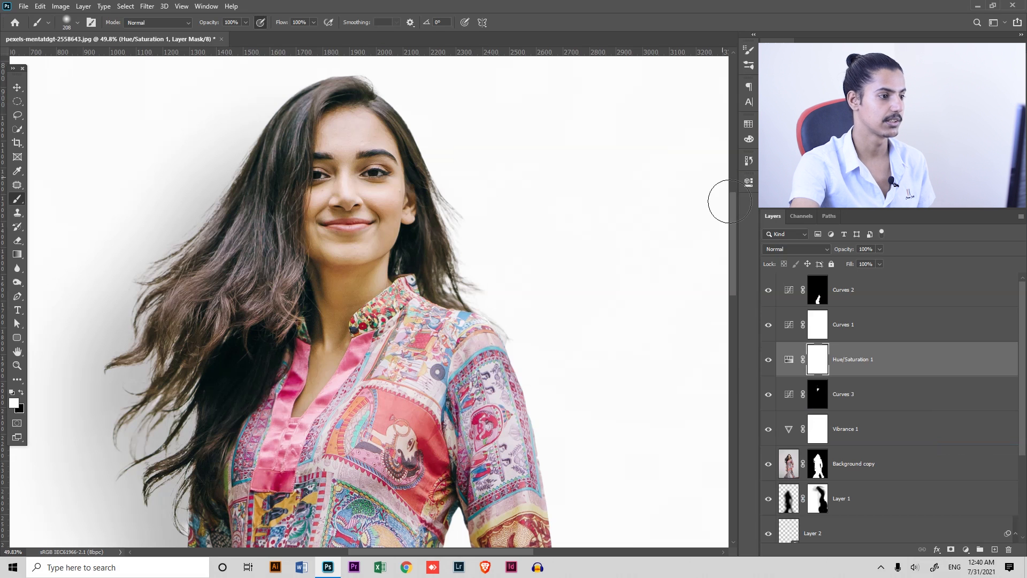
key(ctrl+i)
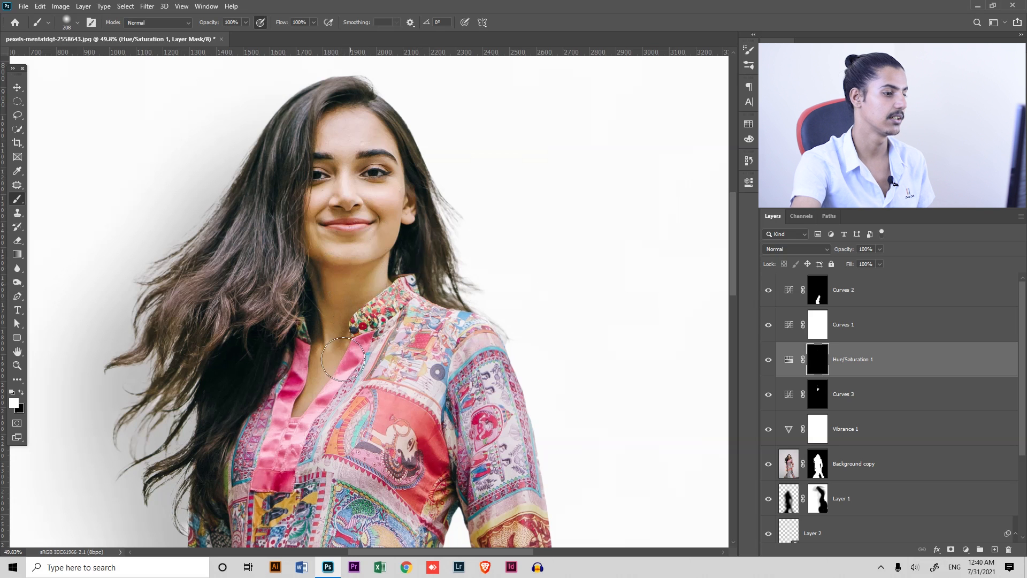
Paint white on the Hue/Saturation mask over the neck and upper chest to reduce the skin's saturation there.
drag(340, 383, 321, 380)
key(ctrl+minus)
key(ctrl+minus)
key(ctrl+minus)
key(ctrl+minus)
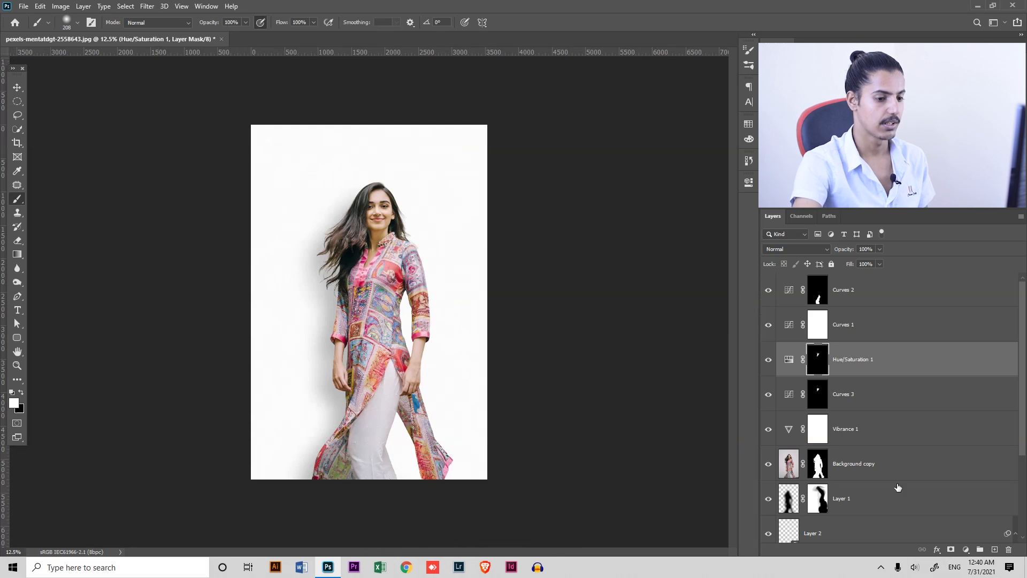
Group all layers from Color Fill 1 up to Curves 2 and make the original Background layer visible.
scroll(1014, 500, down, 3)
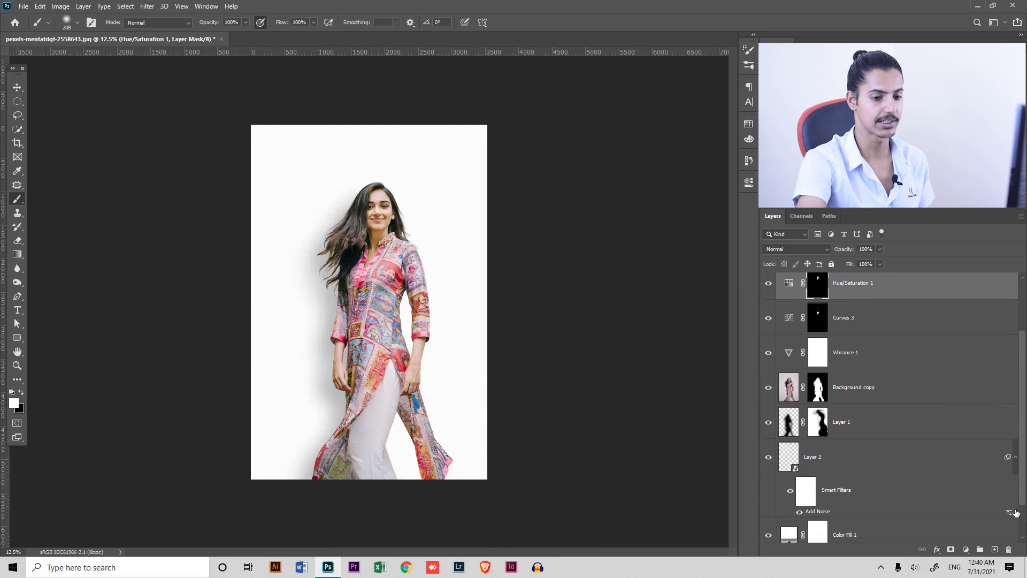
scroll(1025, 501, down, 1)
click(946, 498)
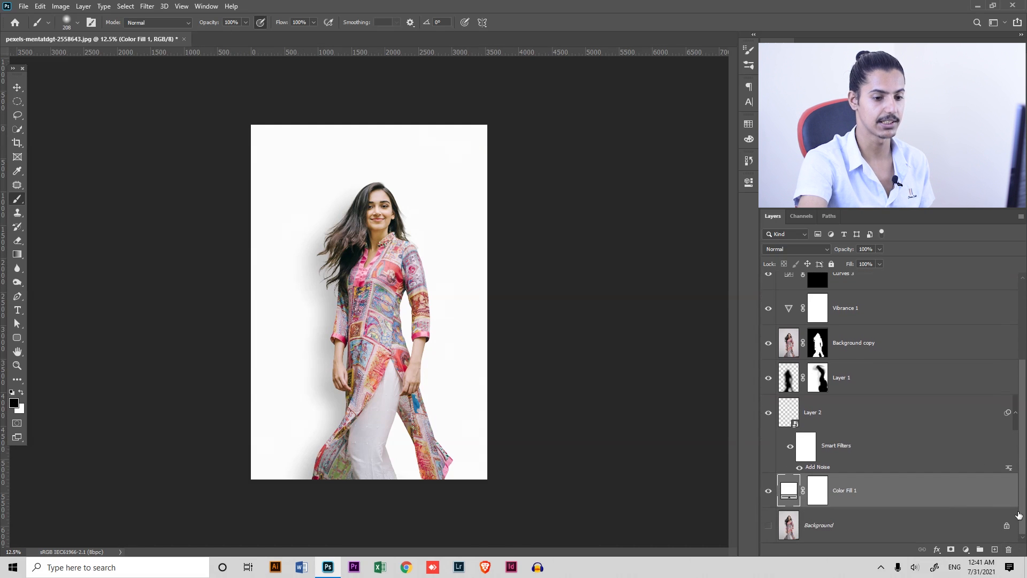
scroll(1024, 511, up, 5)
shift+click(923, 288)
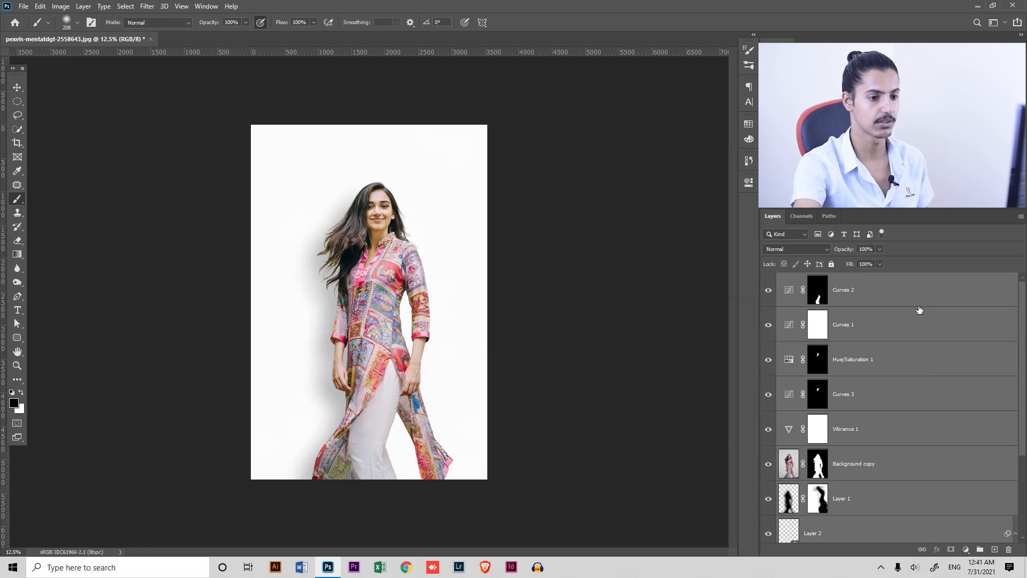
key(ctrl+g)
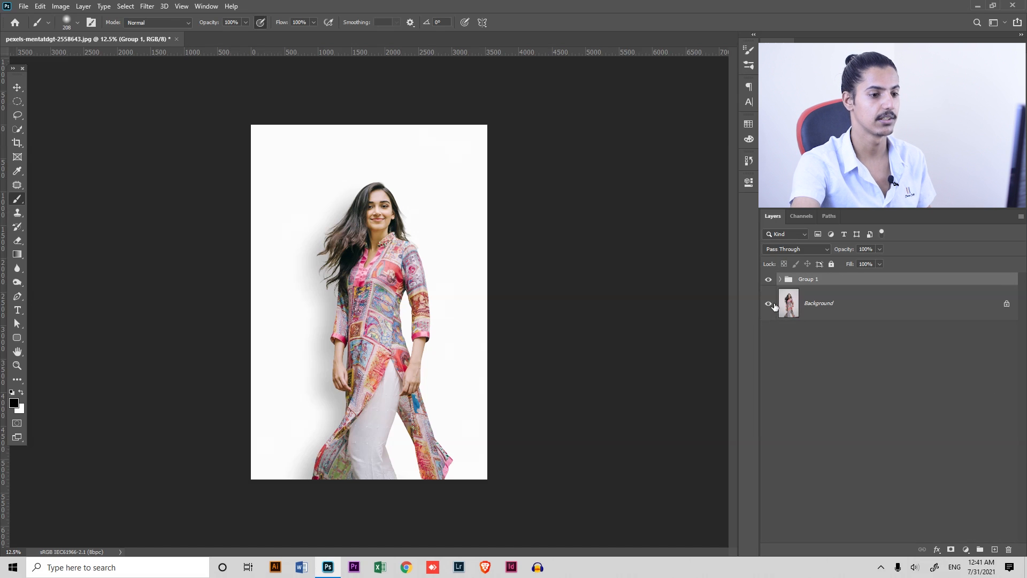
Compare the original photo with the finished edit by hiding and showing the layer group.
key(ctrl+plus)
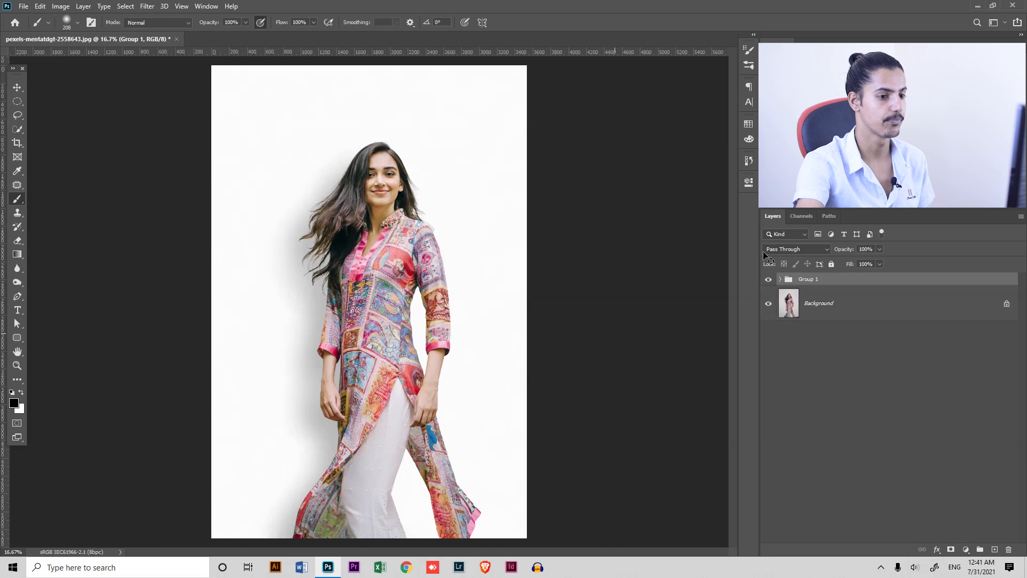
click(768, 280)
click(768, 280)
click(770, 281)
click(769, 280)
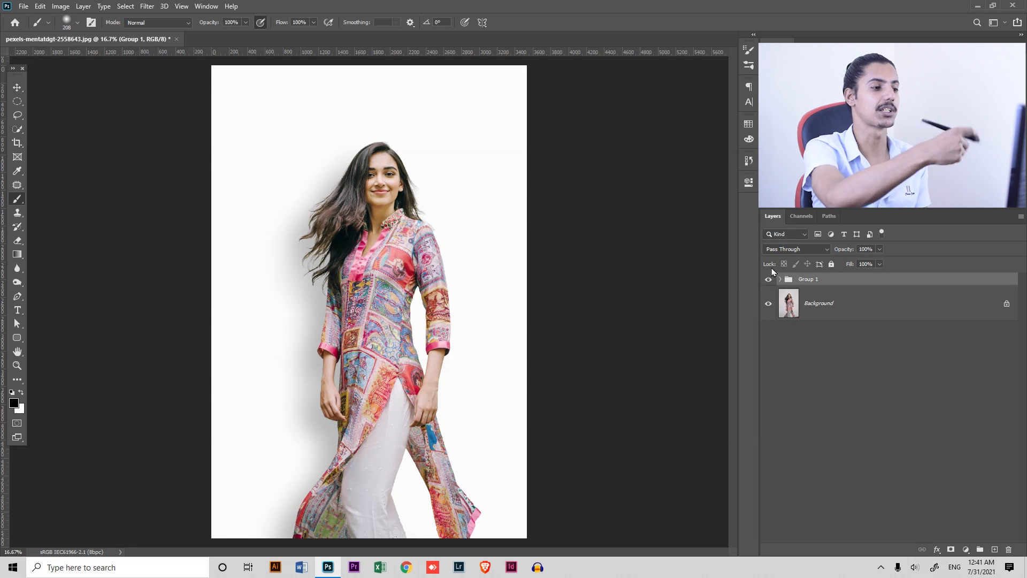
click(769, 279)
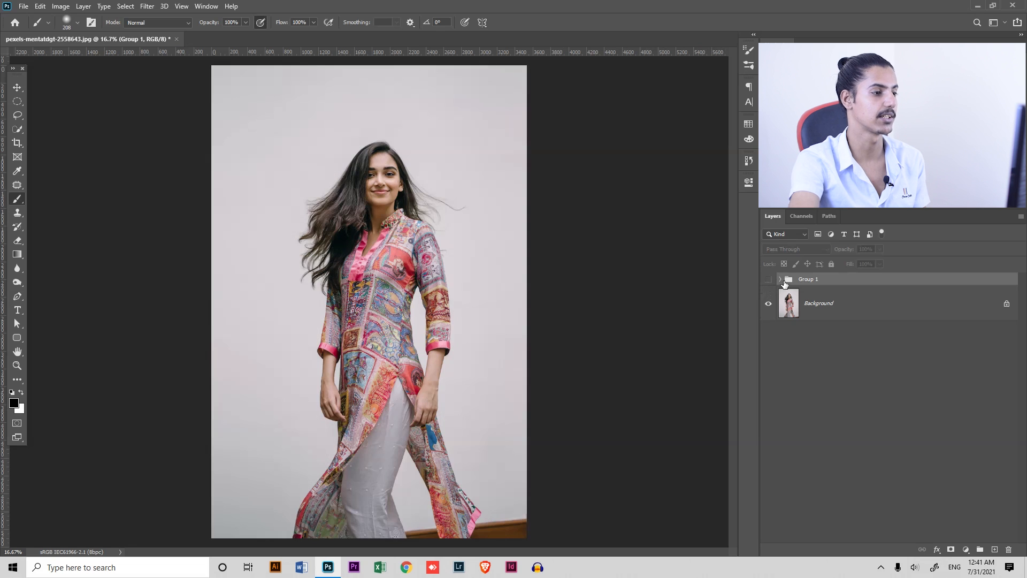
click(768, 279)
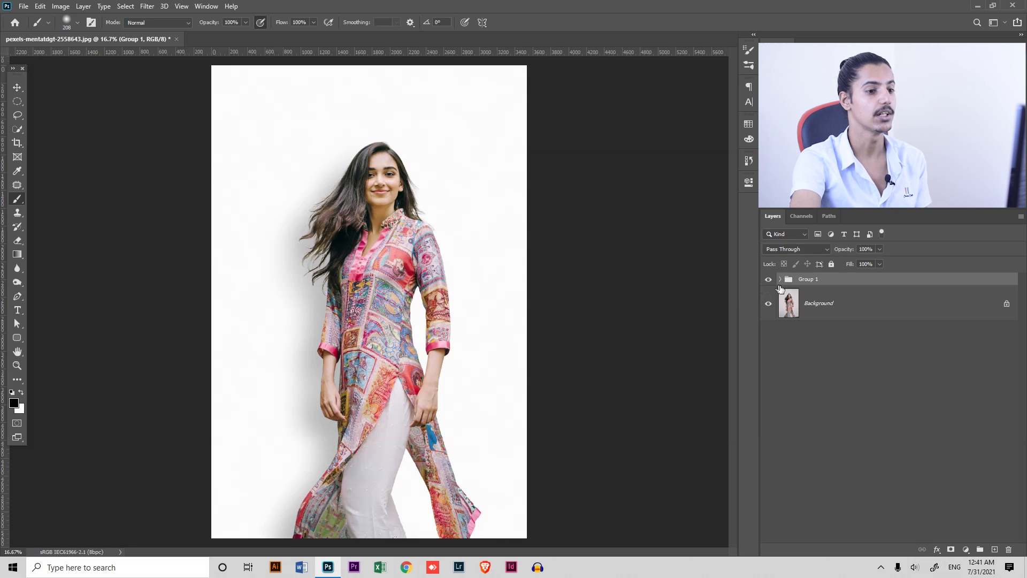
Expand the layer group and change the Color Fill 1 background colour to light lavender #dad3ff.
click(780, 279)
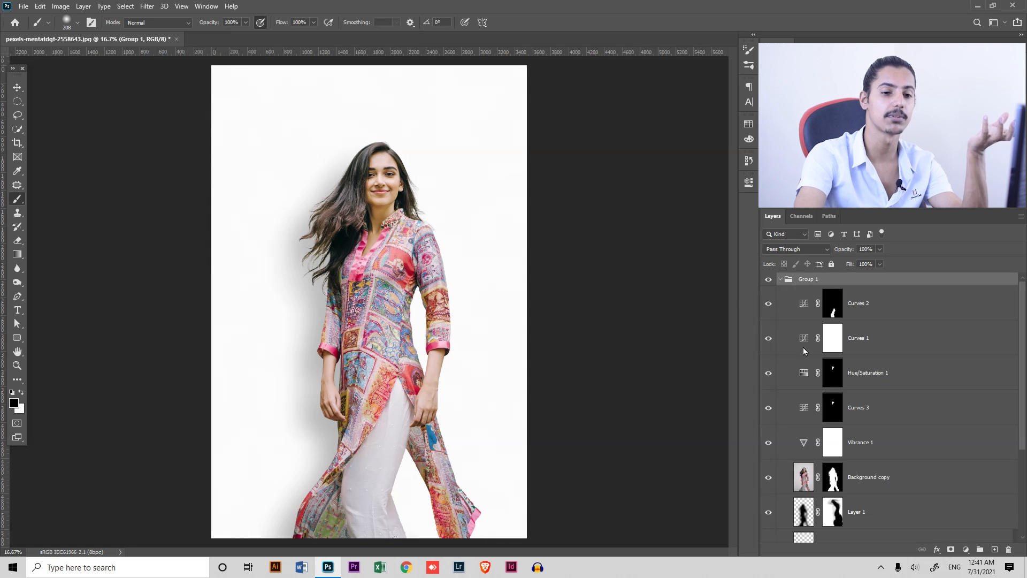
scroll(909, 447, down, 4)
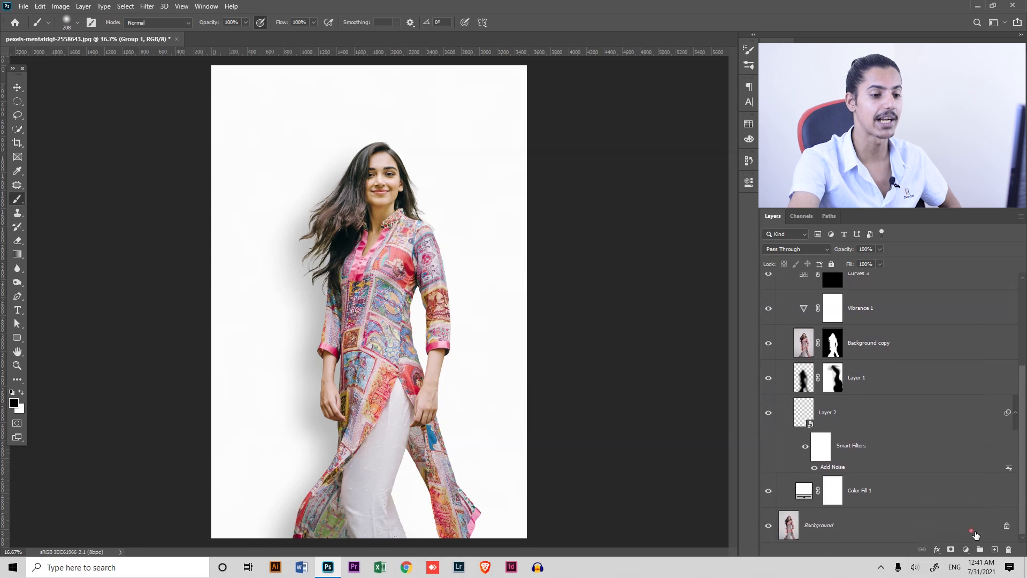
click(770, 496)
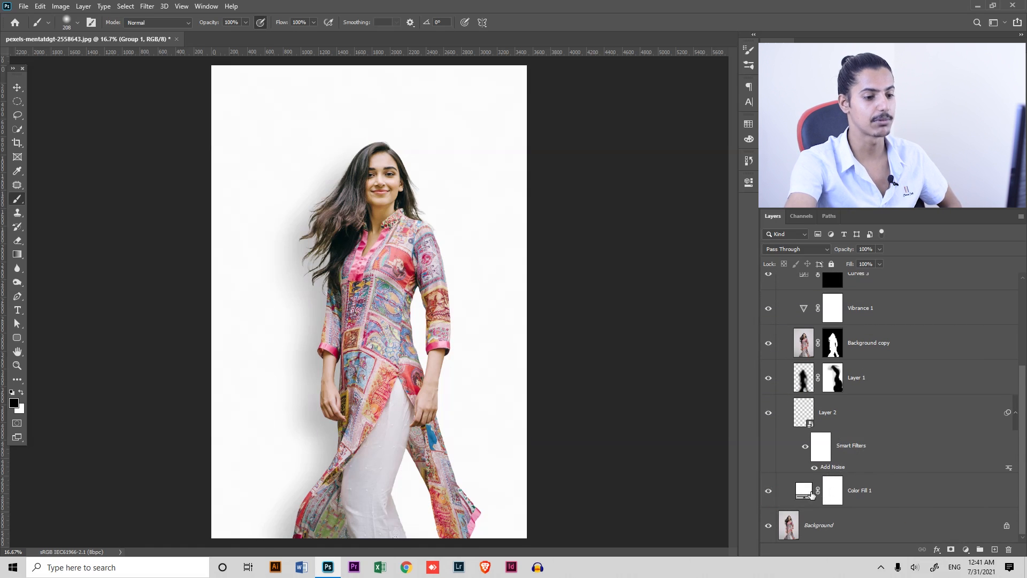
double_click(806, 496)
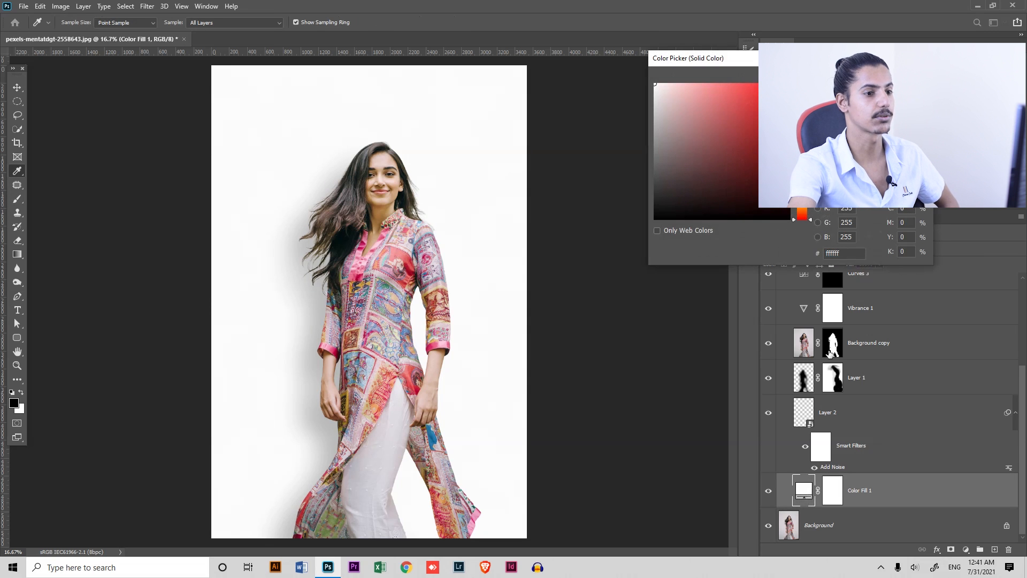
drag(672, 84, 690, 111)
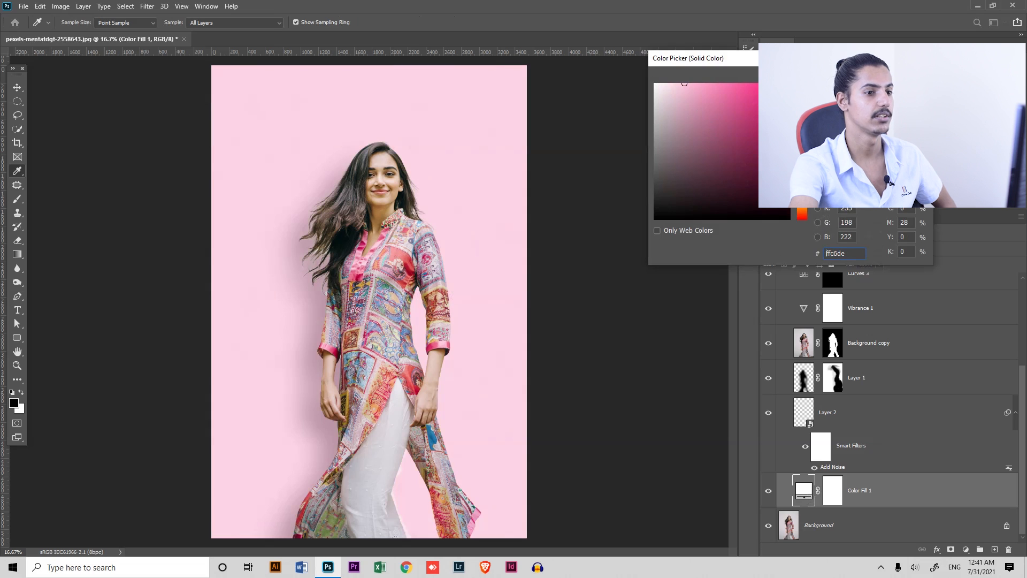
drag(801, 117, 802, 124)
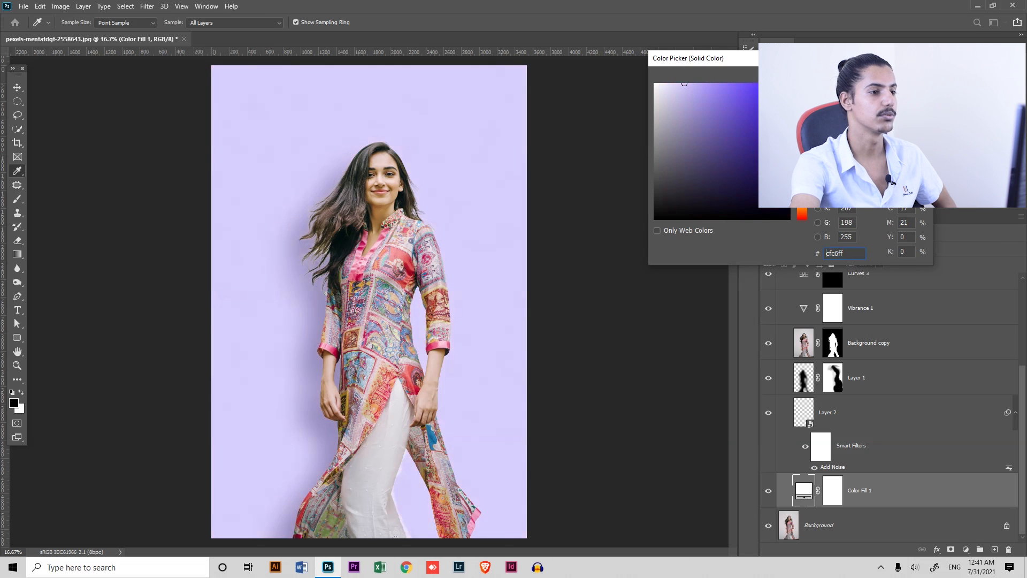
drag(680, 101, 677, 82)
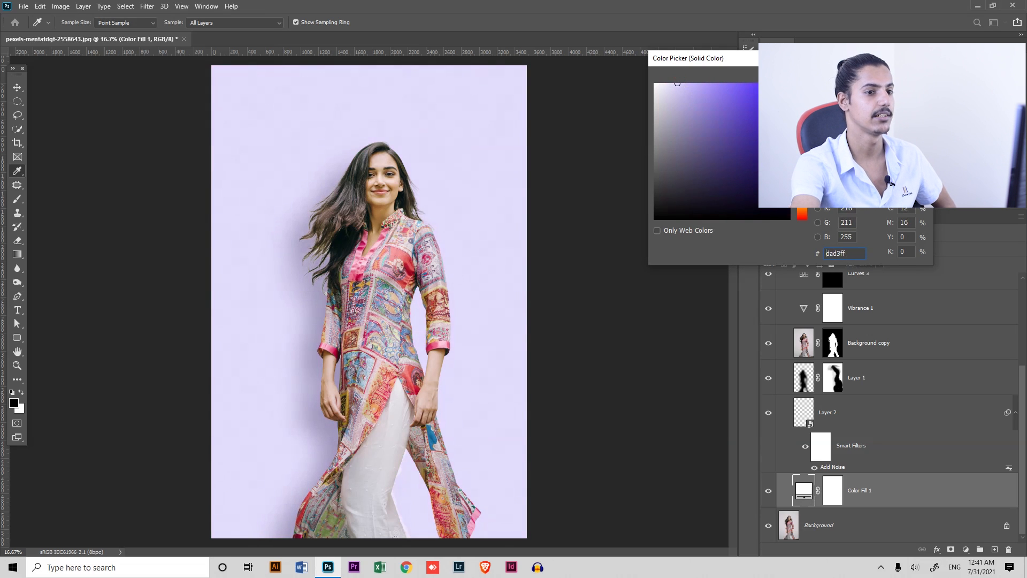
key(Return)
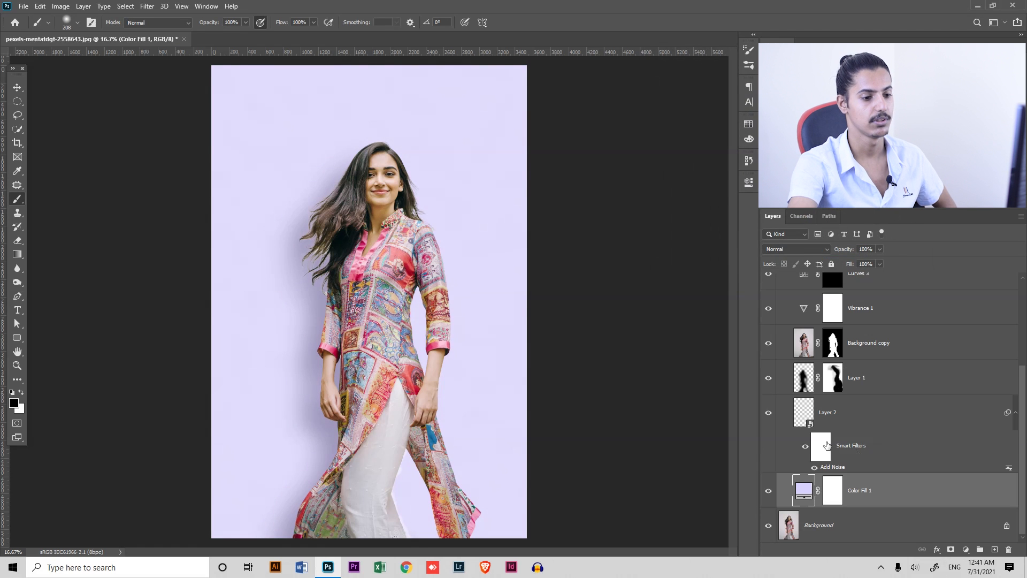